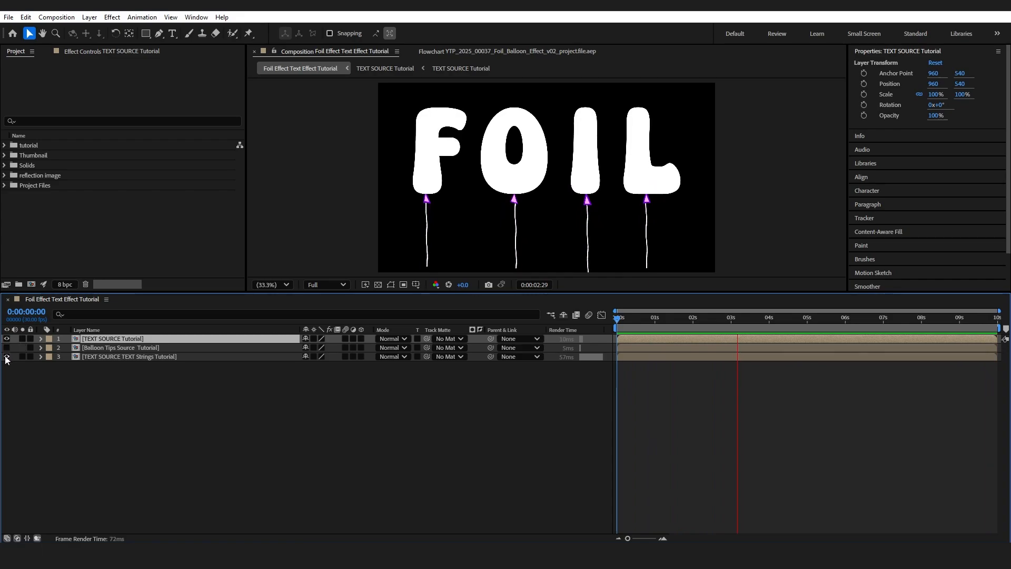
# Preview the animation with the balloon tips and strings layers hidden, show each layer again, and stop playback
pyautogui.moveTo(7, 347); pyautogui.dragTo(6, 357)
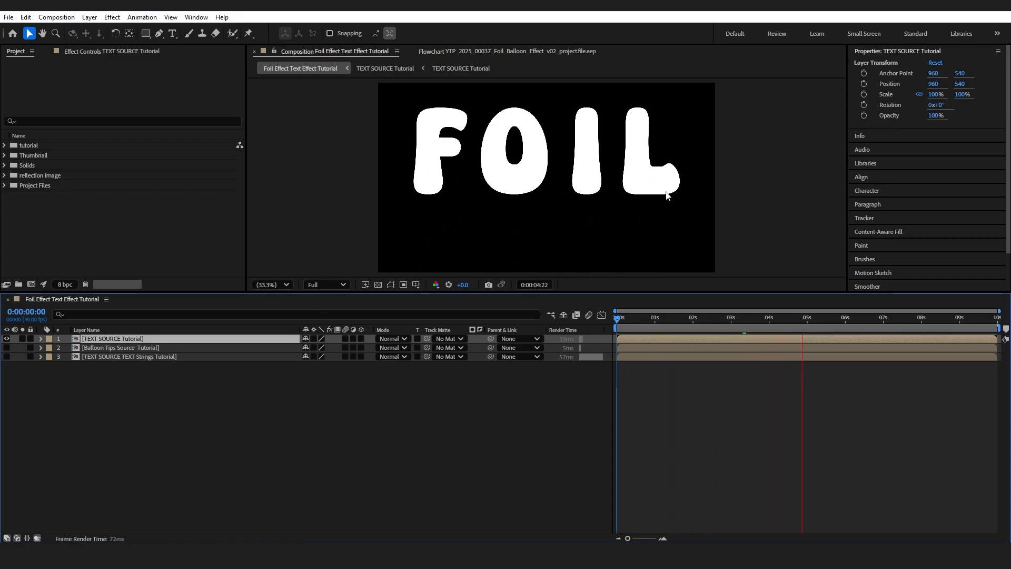
pyautogui.click(6, 348)
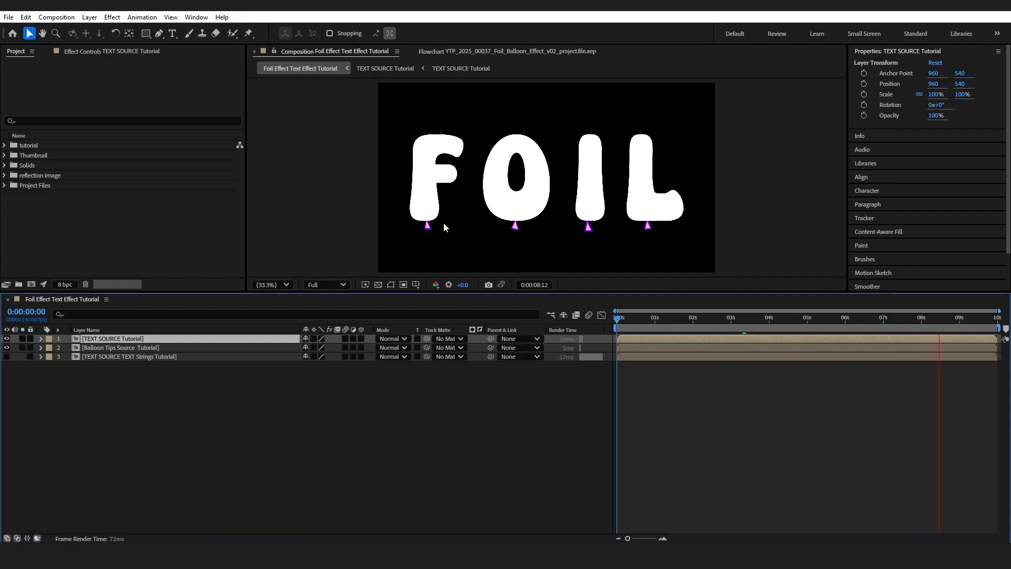
pyautogui.click(7, 357)
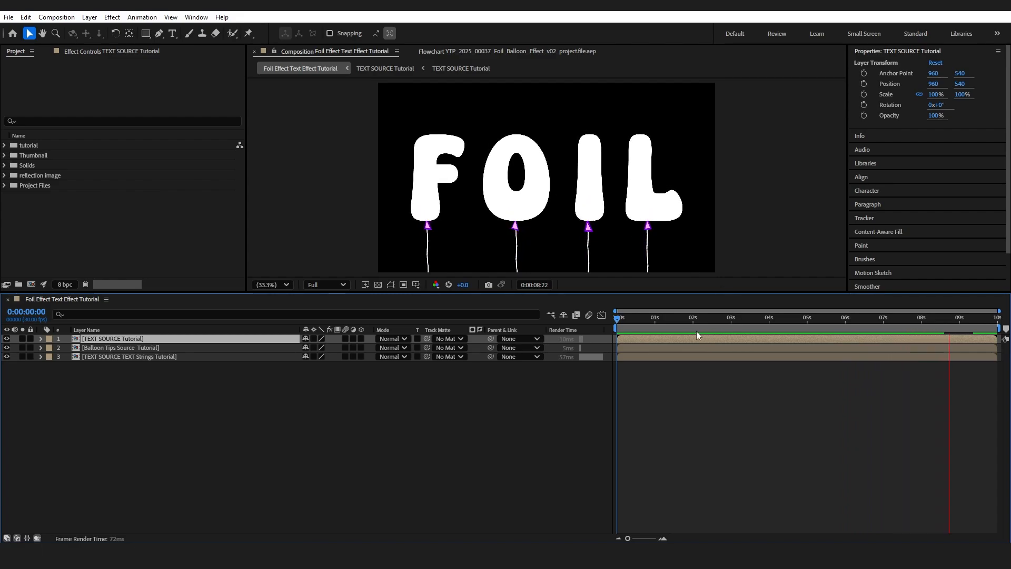
pyautogui.press('space')
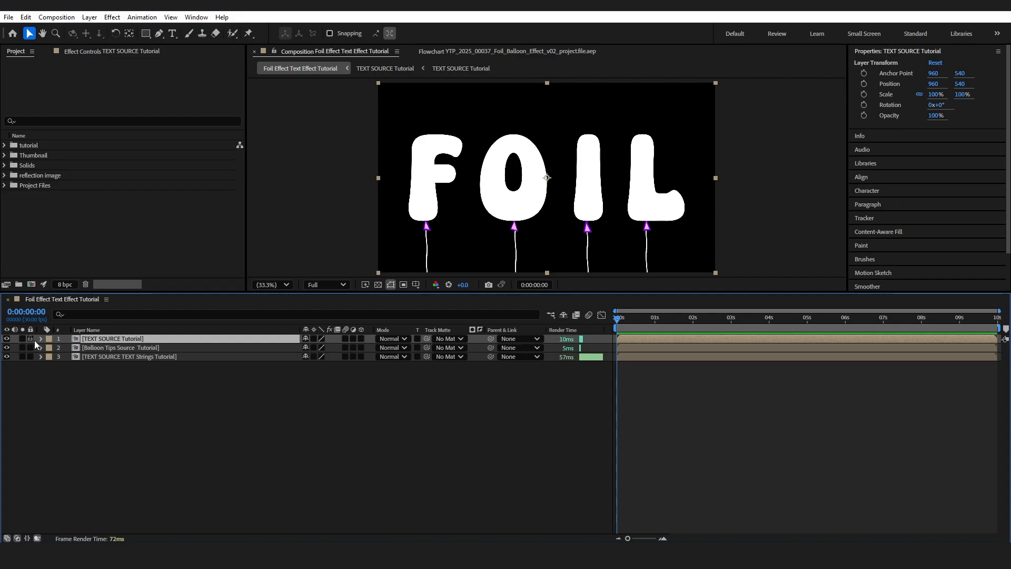
# Hide the balloon tips layer and open the TEXT SOURCE Tutorial precomposition
pyautogui.click(7, 348)
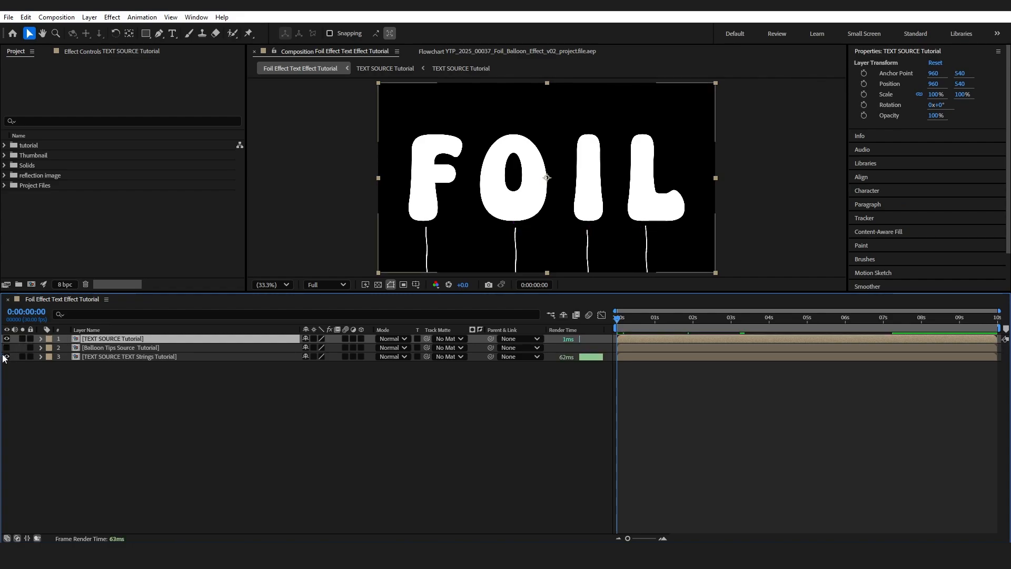
pyautogui.doubleClick(87, 339)
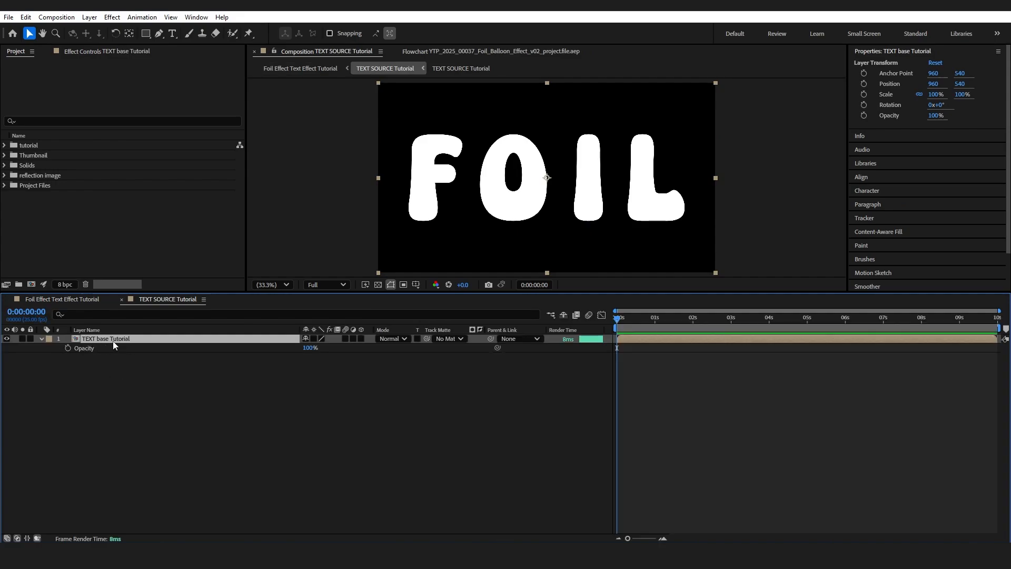
# Inspect the text layer inside the nested TEXT base composition, and close that composition to return to its parent
pyautogui.doubleClick(114, 343)
pyautogui.moveTo(512, 325); pyautogui.dragTo(475, 321)
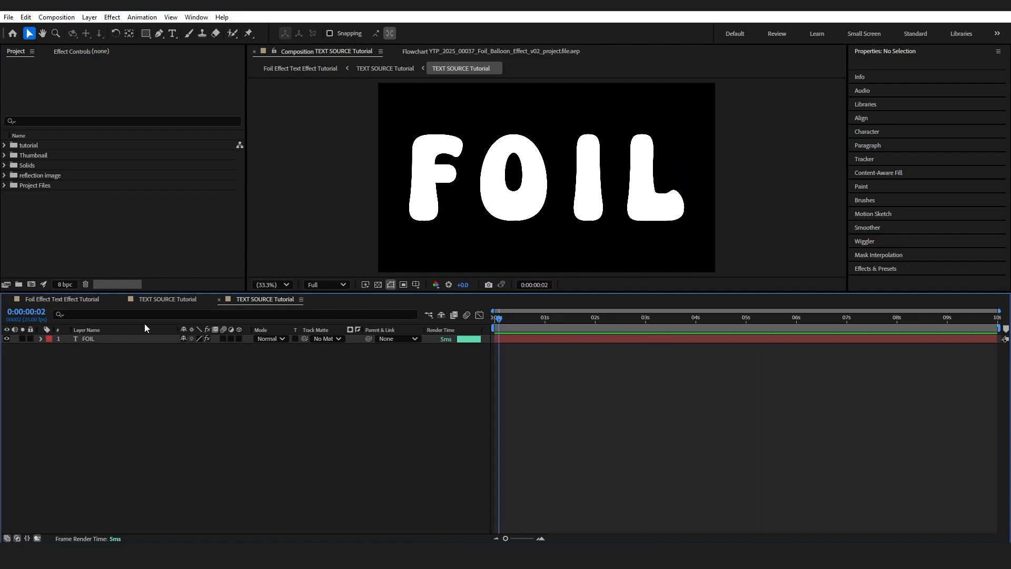
pyautogui.click(168, 299)
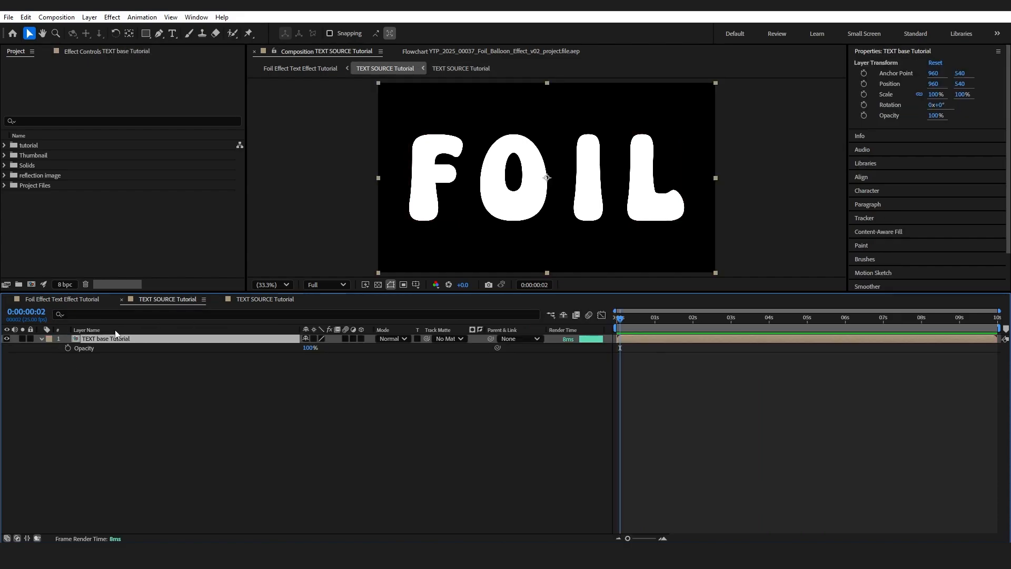
pyautogui.click(219, 300)
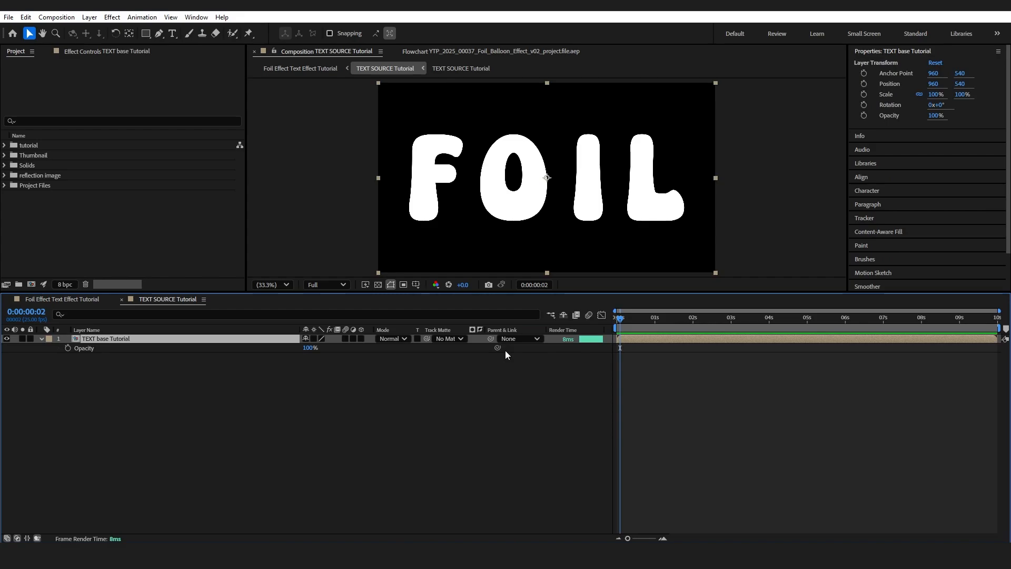
# Find the Fill effect and apply it to the TEXT base Tutorial layer
pyautogui.scroll(-2, 887, 176)
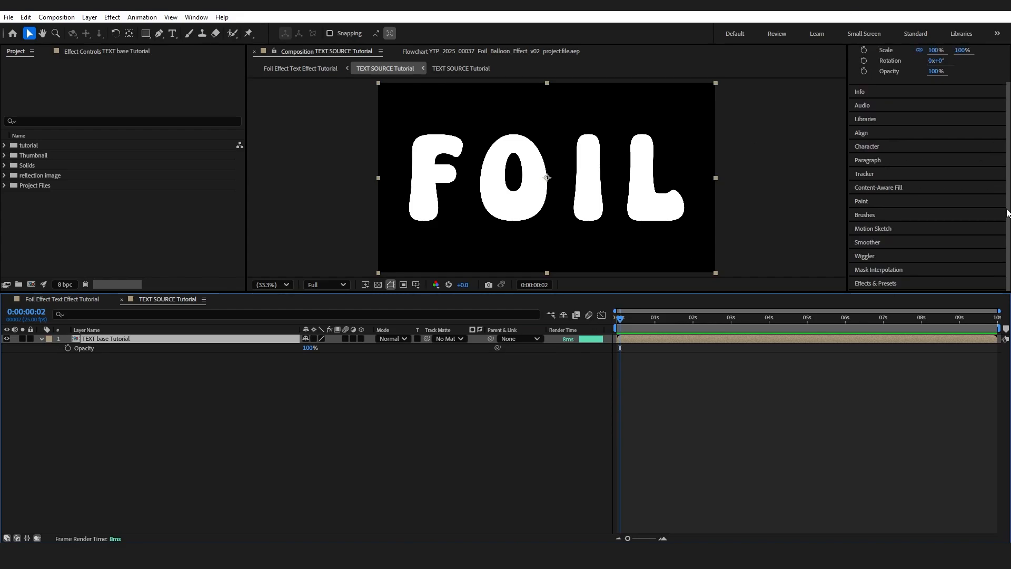
pyautogui.click(875, 284)
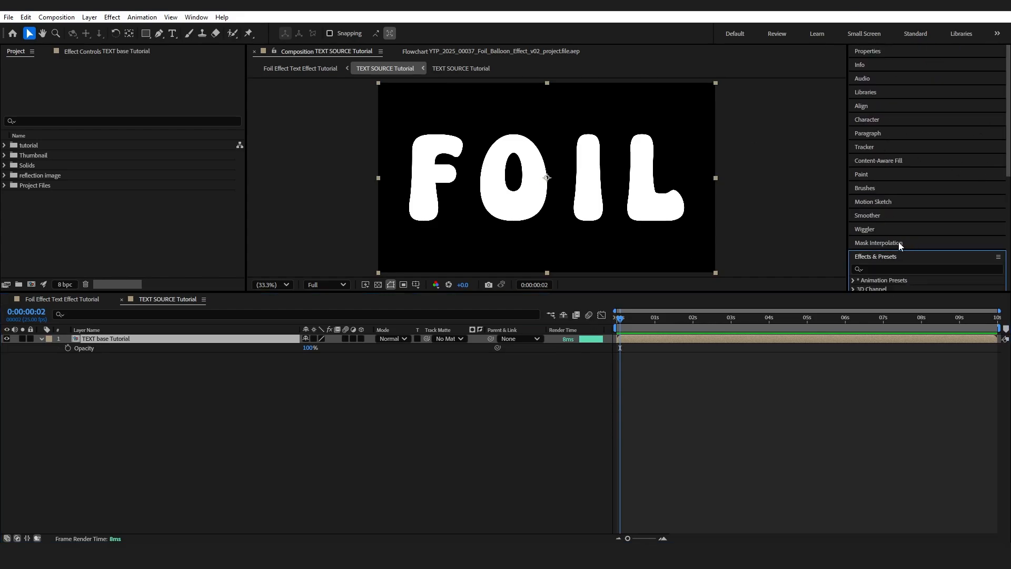
pyautogui.click(887, 269)
pyautogui.write('fill')
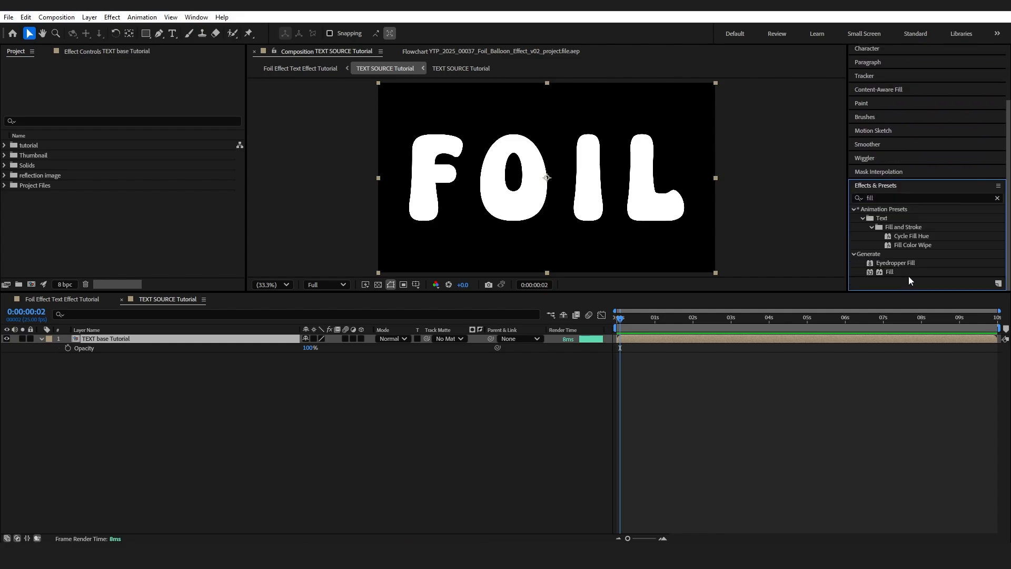
pyautogui.moveTo(890, 272); pyautogui.dragTo(127, 338)
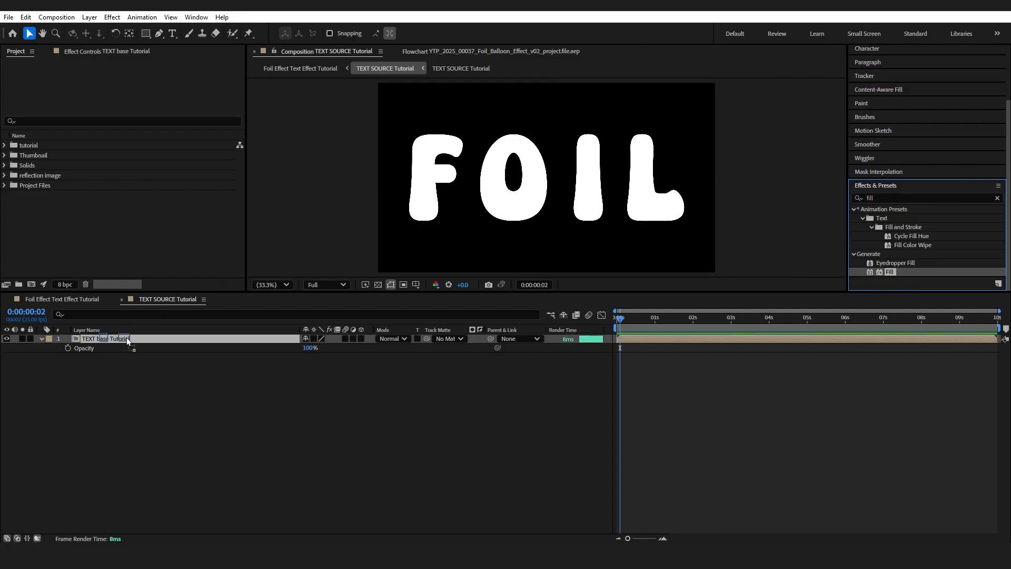
# Change the Fill effect's color to purple
pyautogui.click(135, 100)
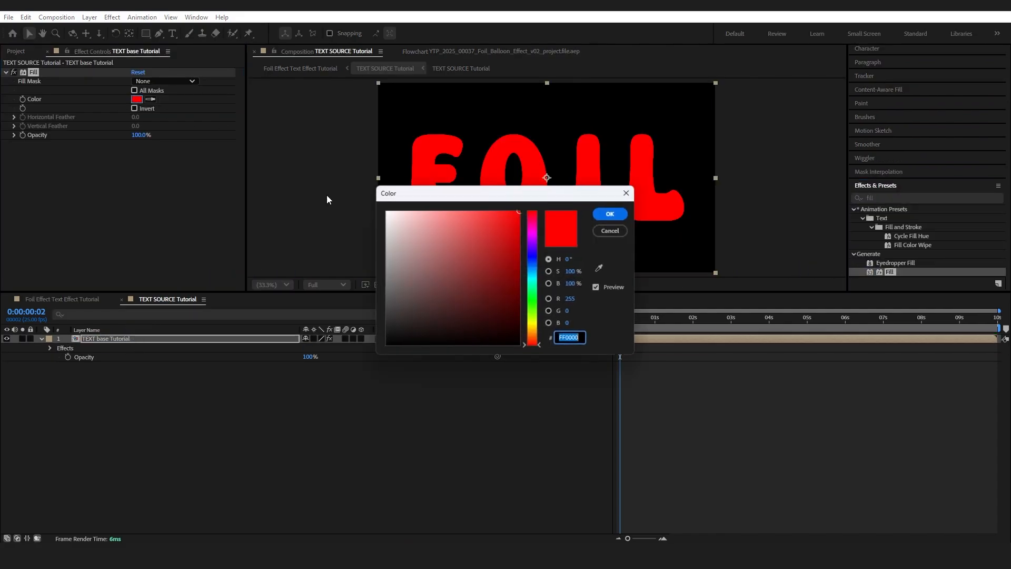
pyautogui.moveTo(535, 249); pyautogui.dragTo(540, 242)
pyautogui.press('Return')
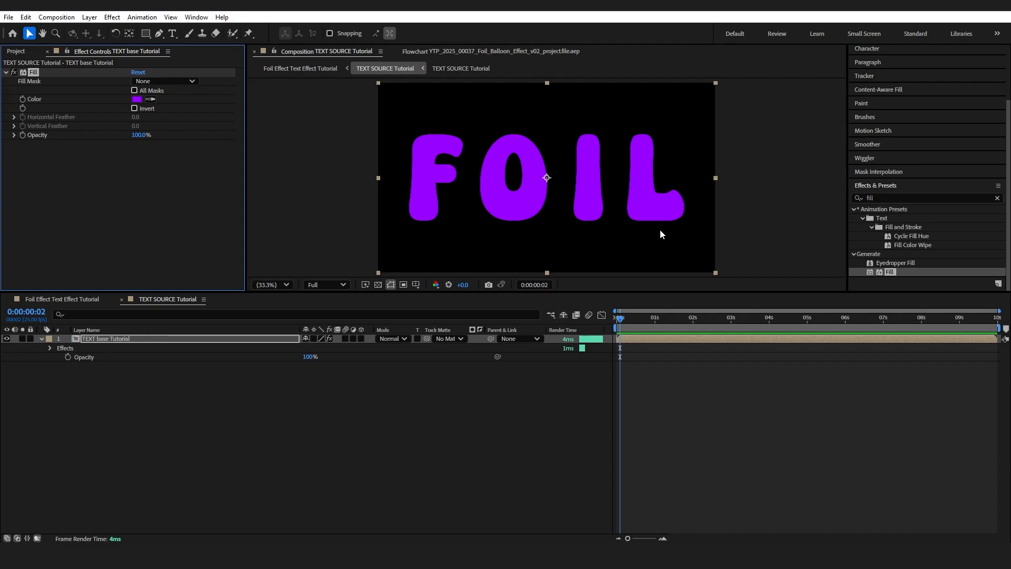
# Apply Simple Choker to the TEXT base Tutorial layer and set its Choke Matte to -100
pyautogui.click(909, 200)
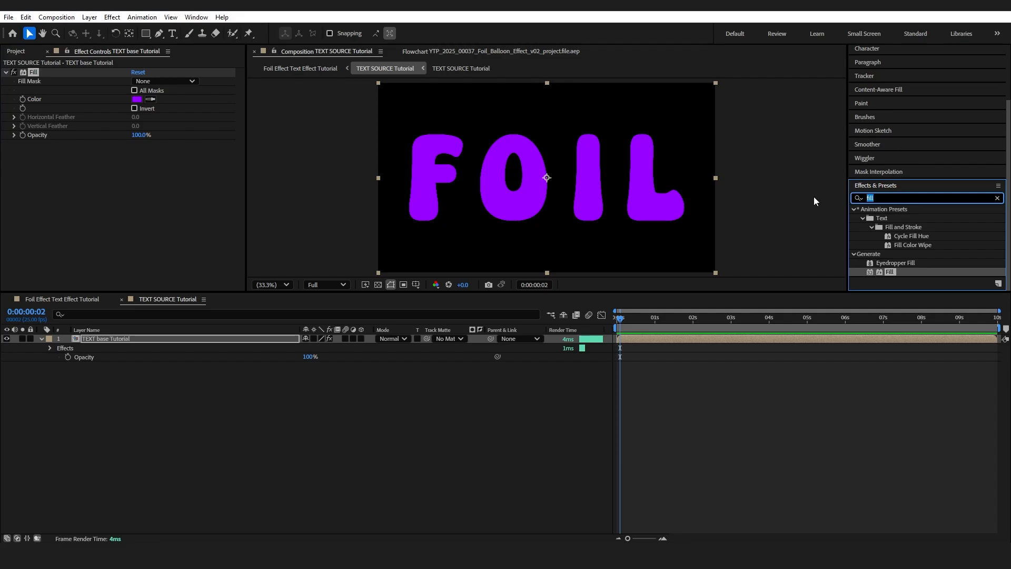
pyautogui.write('simpl')
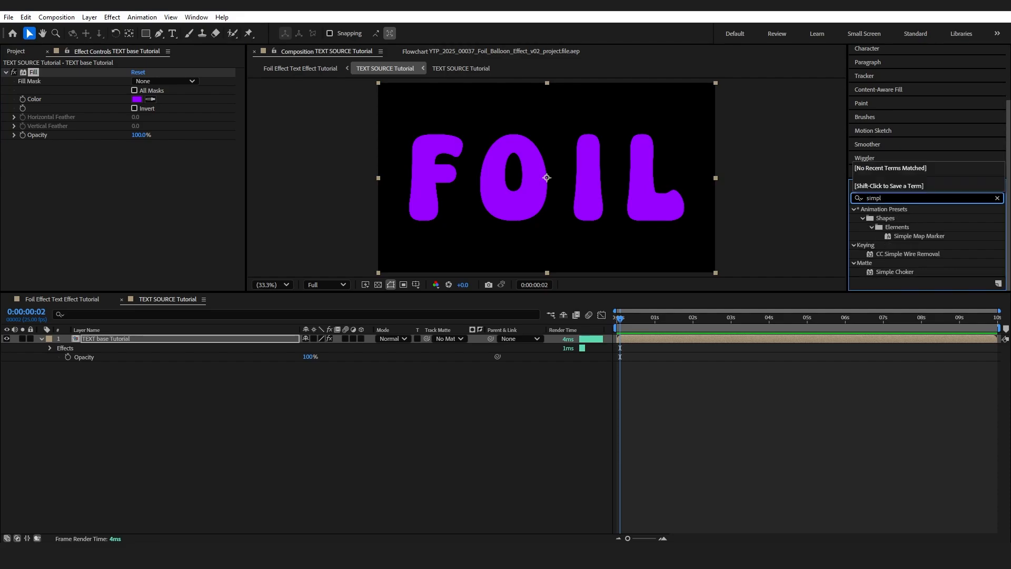
pyautogui.moveTo(895, 272); pyautogui.dragTo(172, 338)
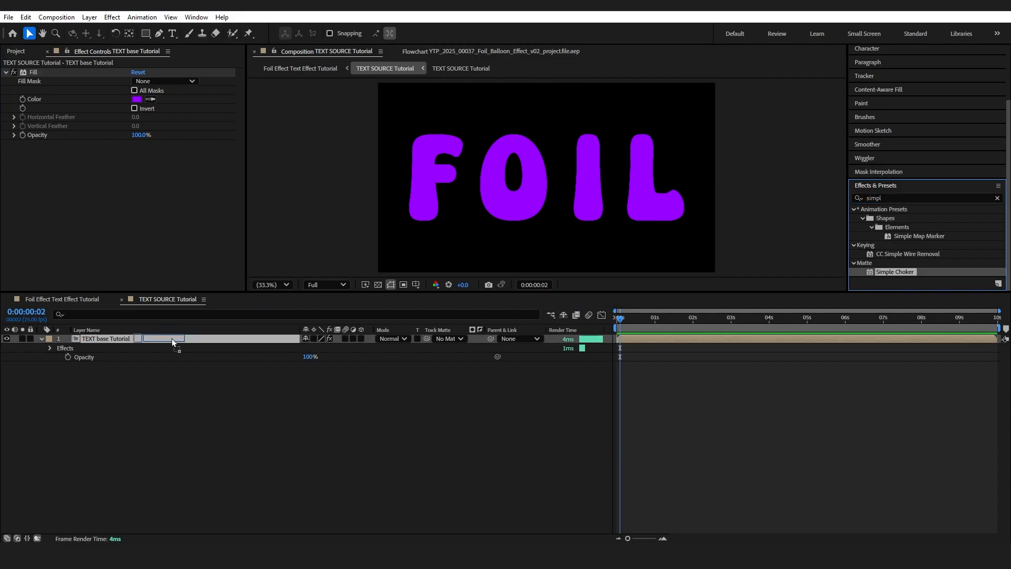
pyautogui.moveTo(138, 161); pyautogui.dragTo(2, 175)
pyautogui.moveTo(134, 162); pyautogui.dragTo(2, 168)
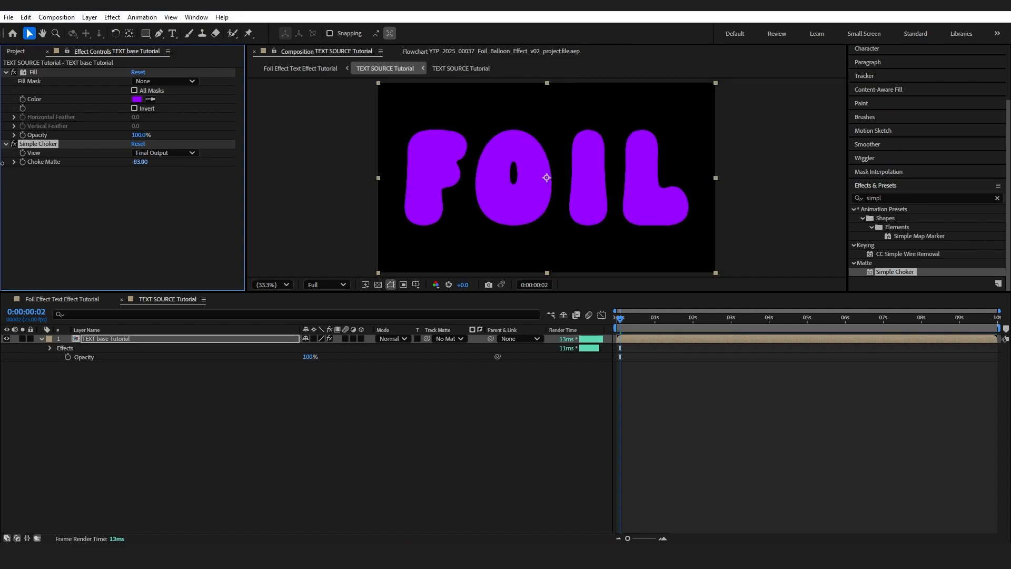
pyautogui.click(139, 160)
pyautogui.write('-100')
pyautogui.press('Return')
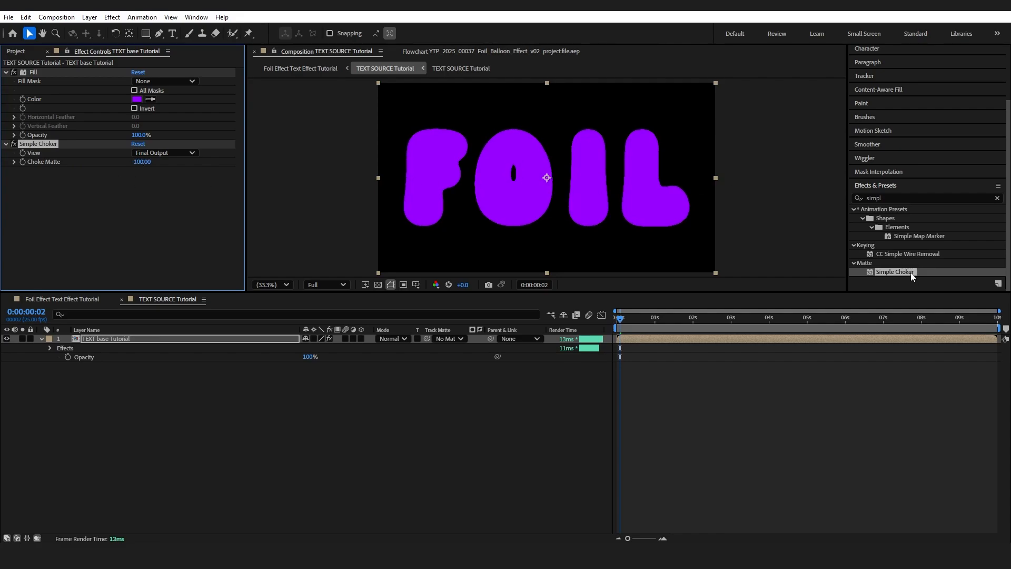
# Add a second Simple Choker to the same layer and set its Choke Matte to about -51.4
pyautogui.moveTo(913, 277); pyautogui.dragTo(121, 238)
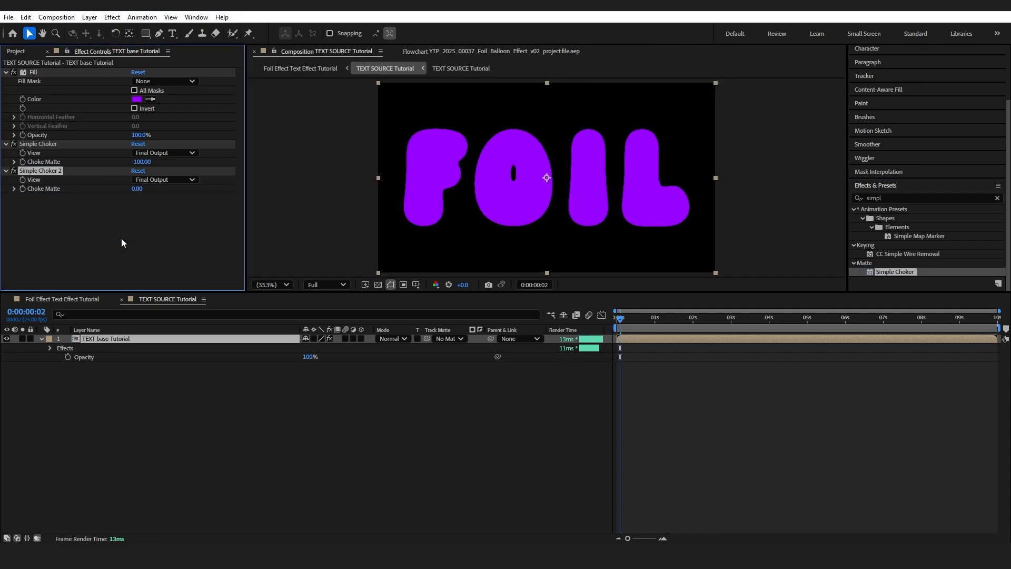
pyautogui.moveTo(142, 162); pyautogui.dragTo(3, 178)
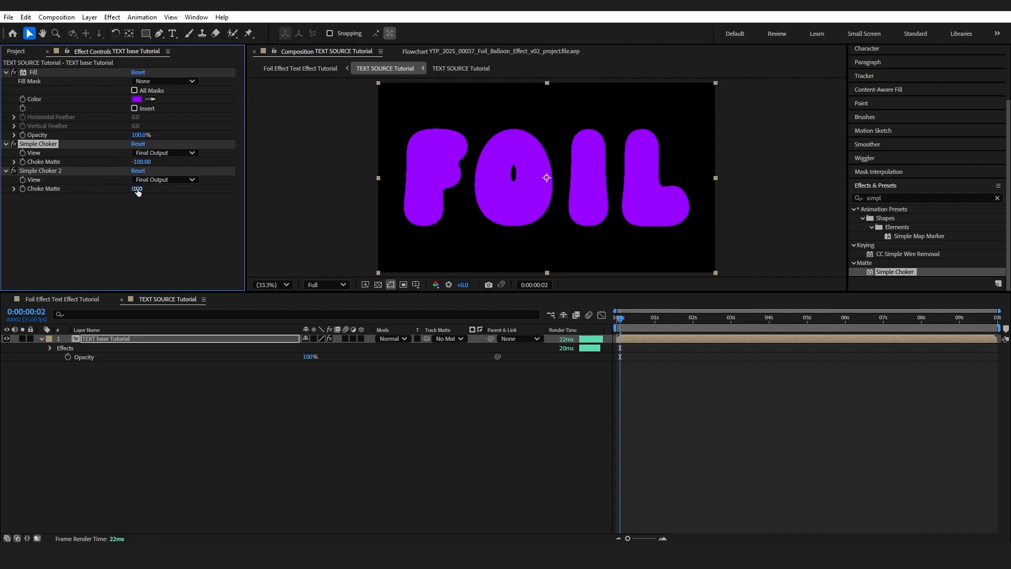
pyautogui.moveTo(137, 191)
pyautogui.mouseDown()
pyautogui.moveTo(2, 197)
pyautogui.moveTo(138, 204)
pyautogui.mouseUp()
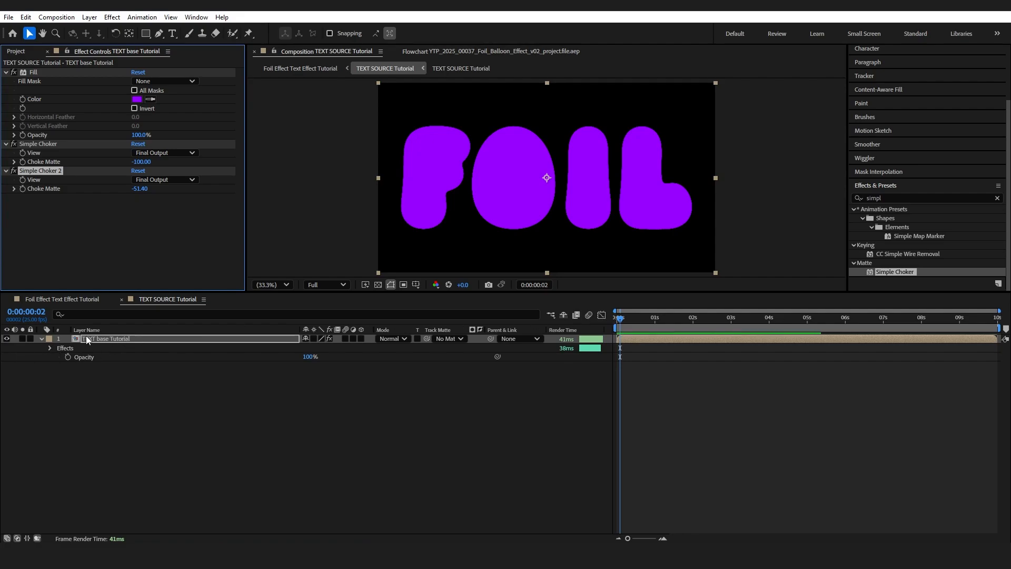
# Return the playhead to the first frame and duplicate the TEXT base Tutorial layer
pyautogui.click(621, 319)
pyautogui.moveTo(625, 318); pyautogui.dragTo(598, 318)
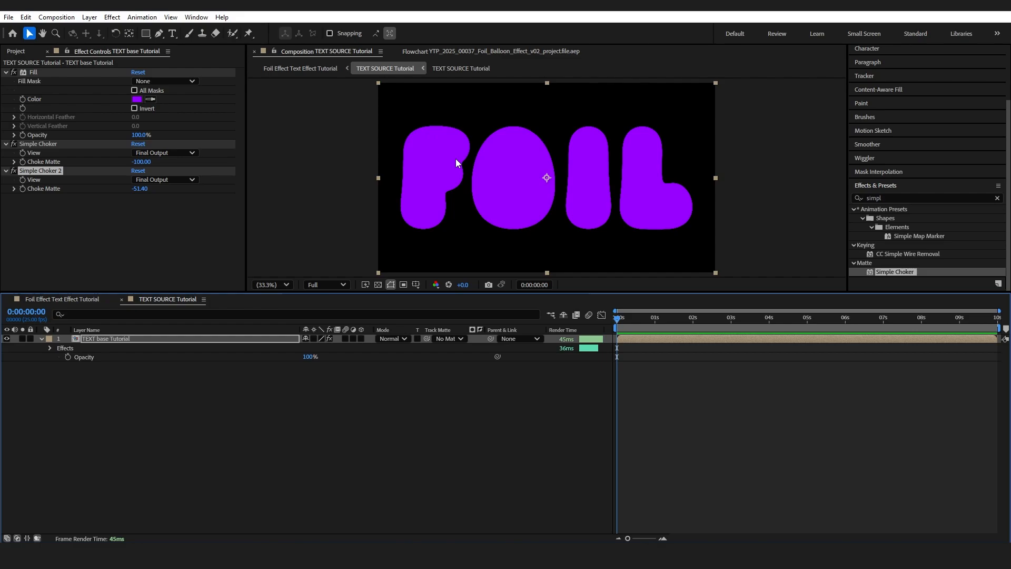
pyautogui.click(114, 341)
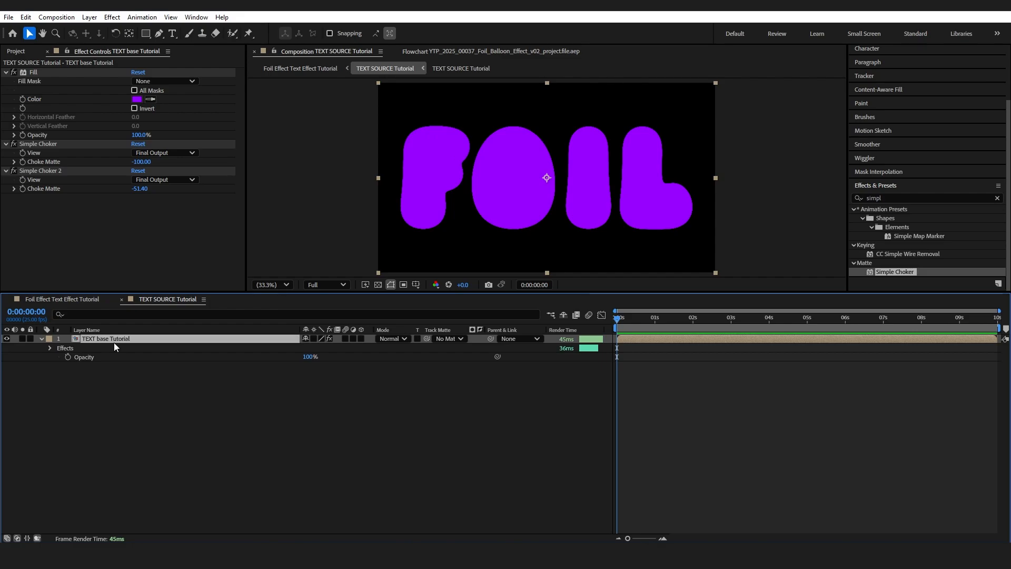
pyautogui.hotkey('ctrl', 'd')
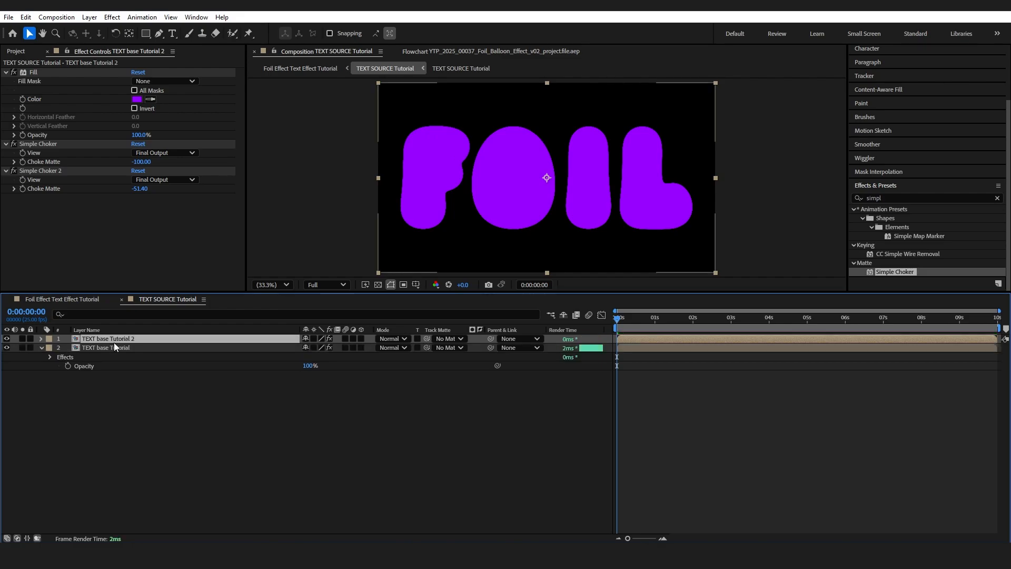
# Hide the original TEXT base Tutorial layer and delete the Fill and both Simple Choker effects from the duplicate
pyautogui.click(57, 72)
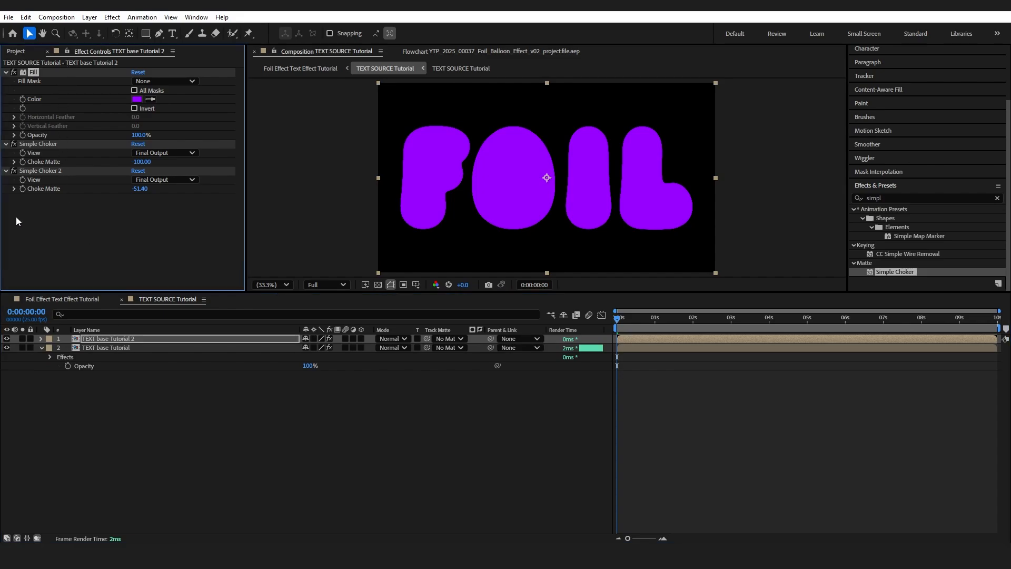
pyautogui.click(9, 348)
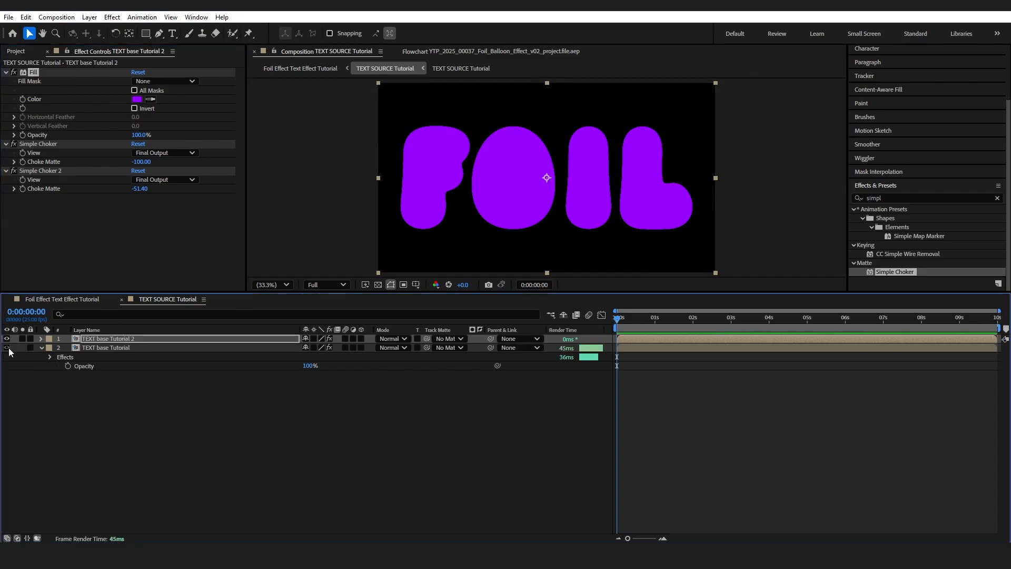
pyautogui.keyDown('shift'); pyautogui.click(76, 173); pyautogui.keyUp('shift')
pyautogui.press('Delete')
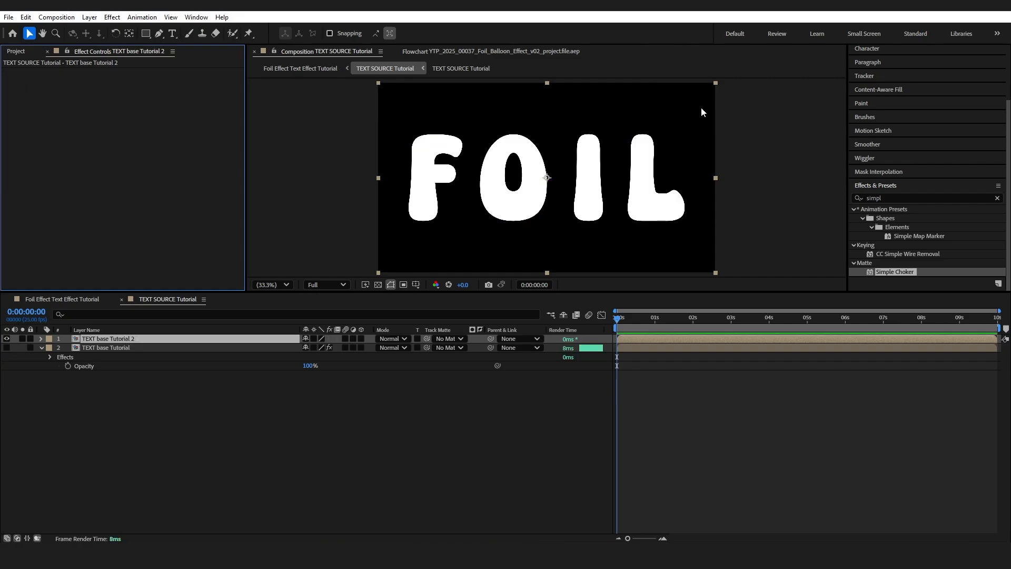
# Apply CC Glass to the duplicate text layer and set its surface Softness to about 62.3
pyautogui.moveTo(898, 197); pyautogui.dragTo(785, 193)
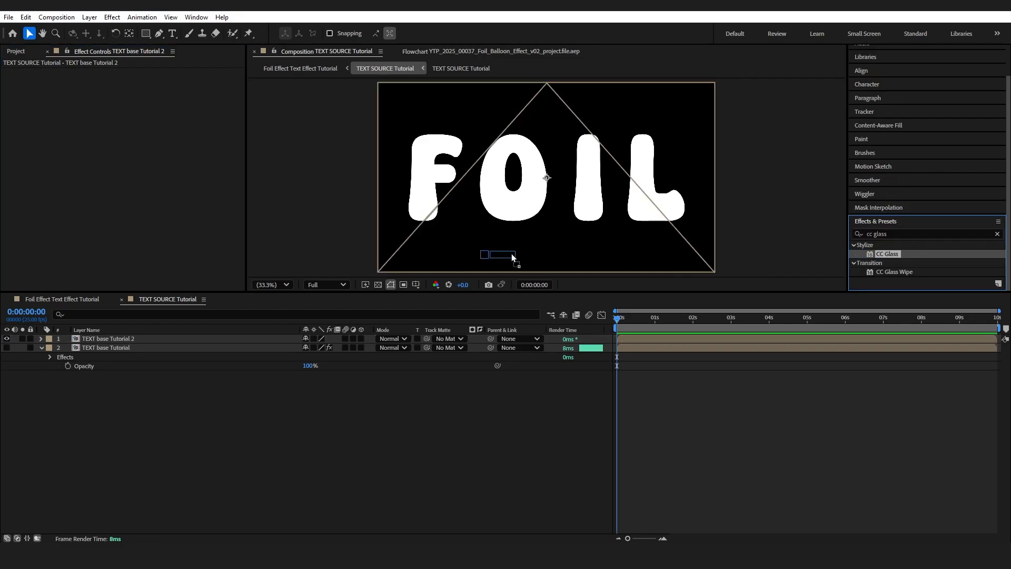
pyautogui.moveTo(511, 254); pyautogui.dragTo(113, 340)
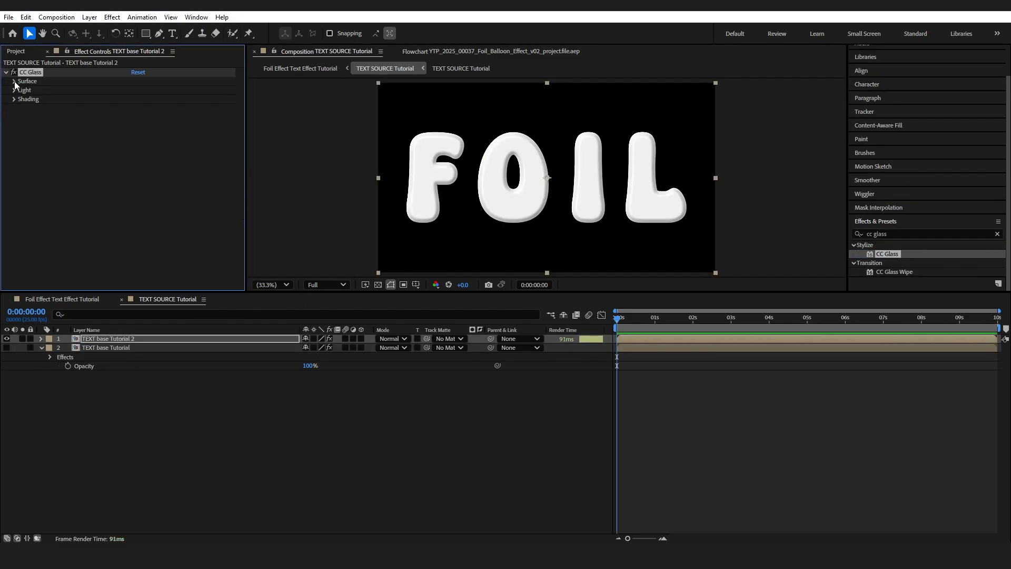
pyautogui.click(14, 82)
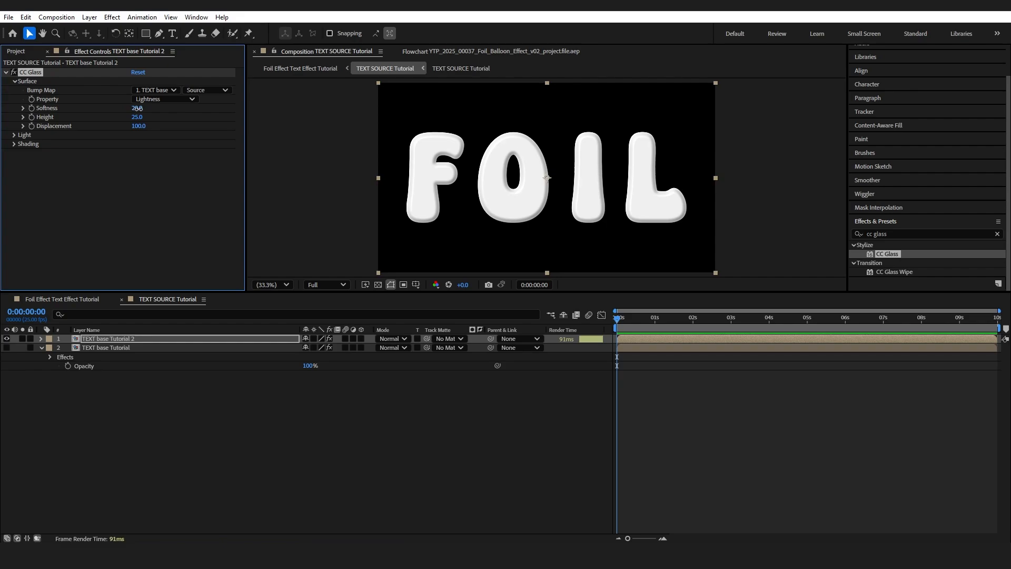
pyautogui.moveTo(137, 108); pyautogui.dragTo(160, 108)
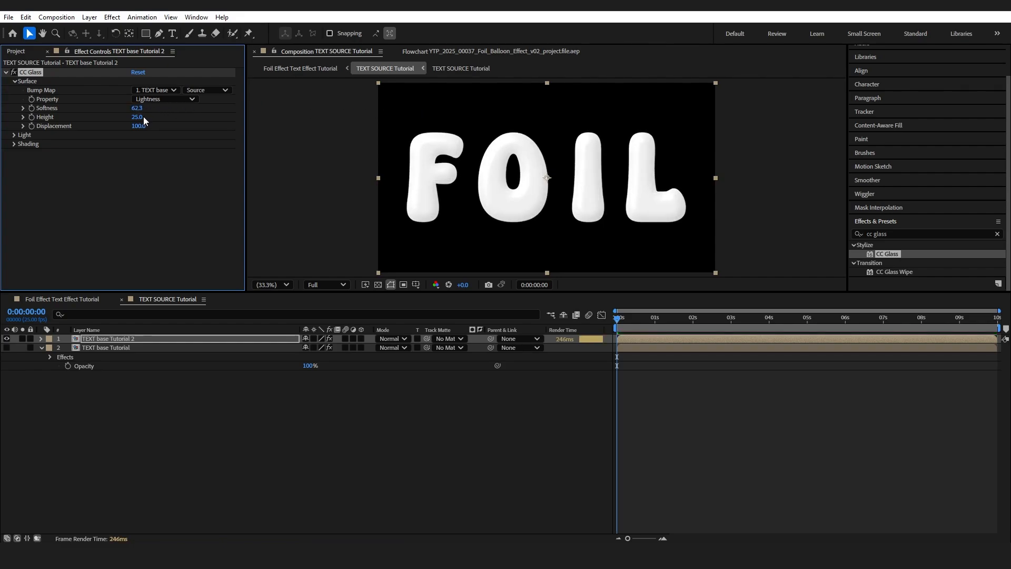
# Set the CC Glass surface Height to 79 and Displacement to 500
pyautogui.click(141, 116)
pyautogui.write('79')
pyautogui.press('Return')
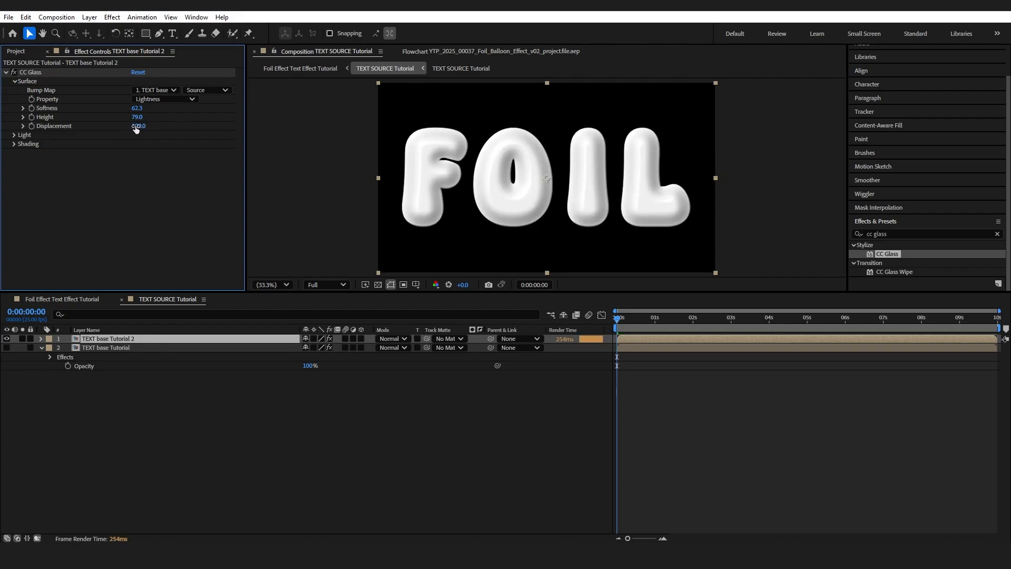
pyautogui.moveTo(135, 129); pyautogui.dragTo(787, 137)
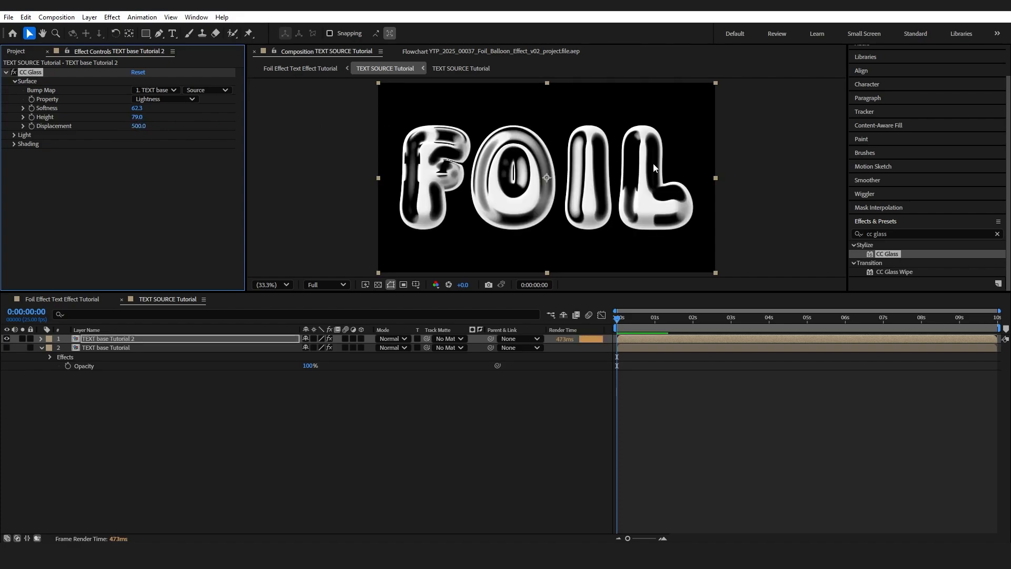
# Apply the Fill effect to the TEXT base Tutorial 2 layer after CC Glass and set its color to pink
pyautogui.click(927, 233)
pyautogui.write('fill')
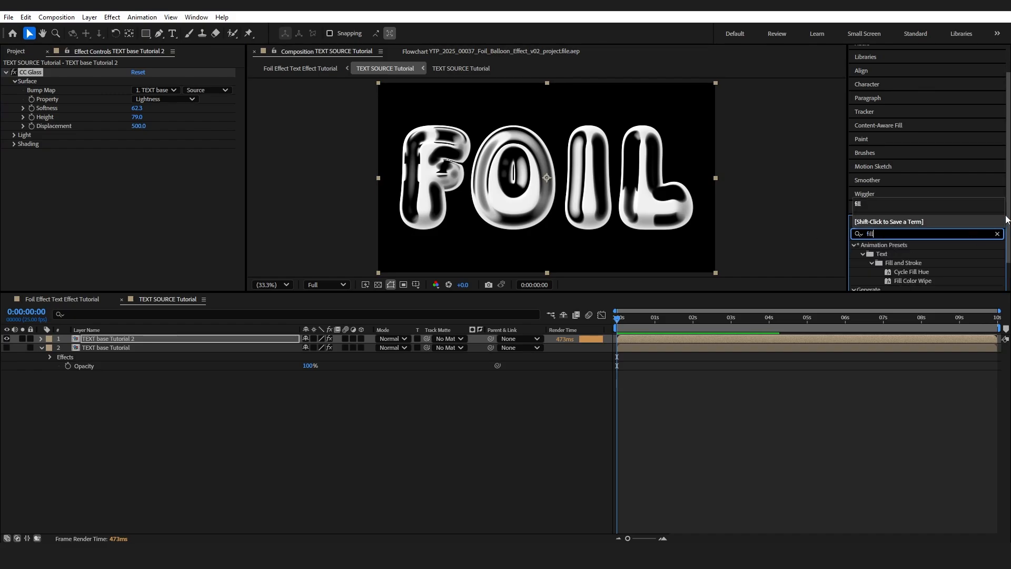
pyautogui.click(895, 203)
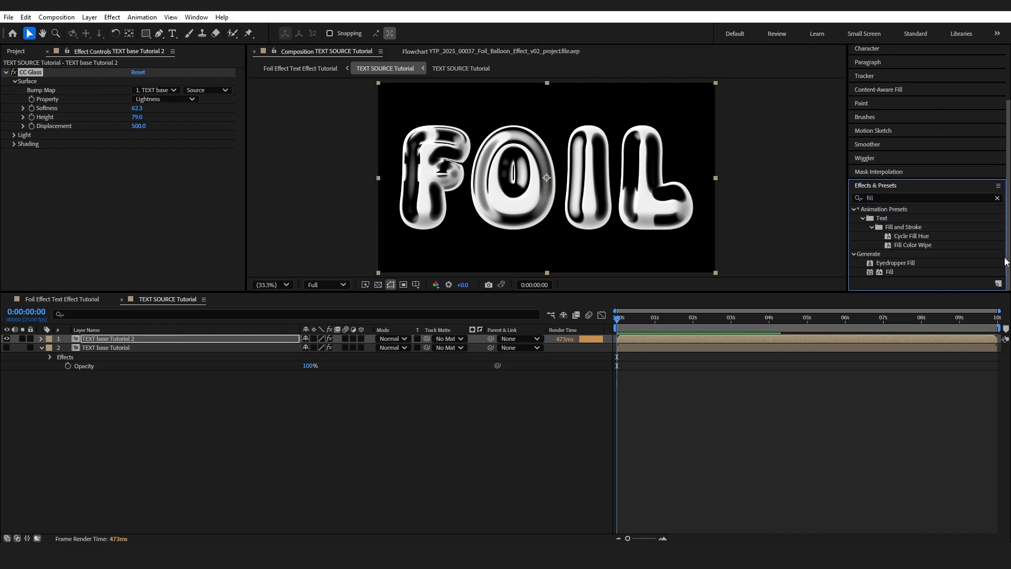
pyautogui.moveTo(890, 272); pyautogui.dragTo(71, 226)
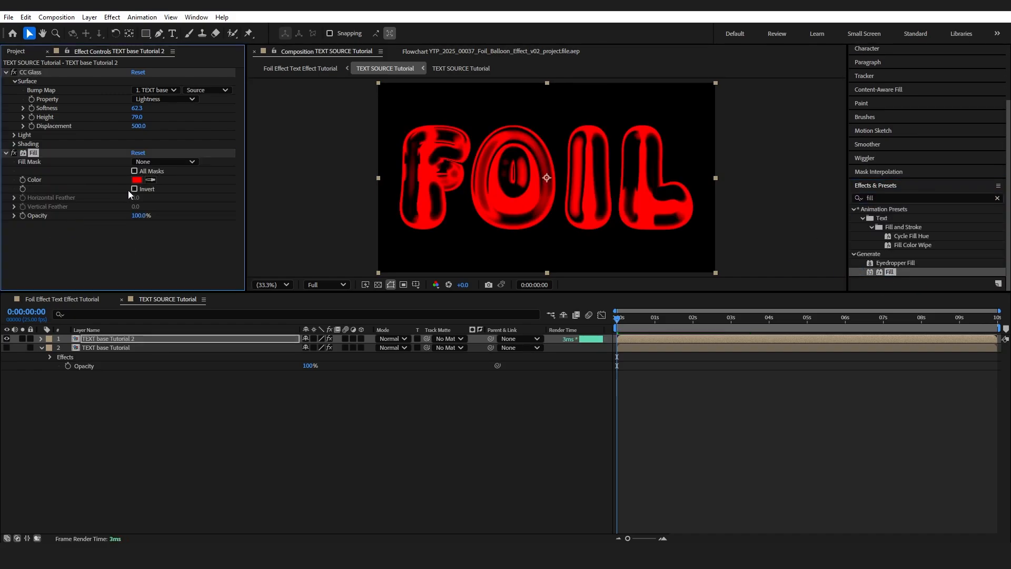
pyautogui.click(137, 180)
pyautogui.moveTo(535, 236); pyautogui.dragTo(534, 227)
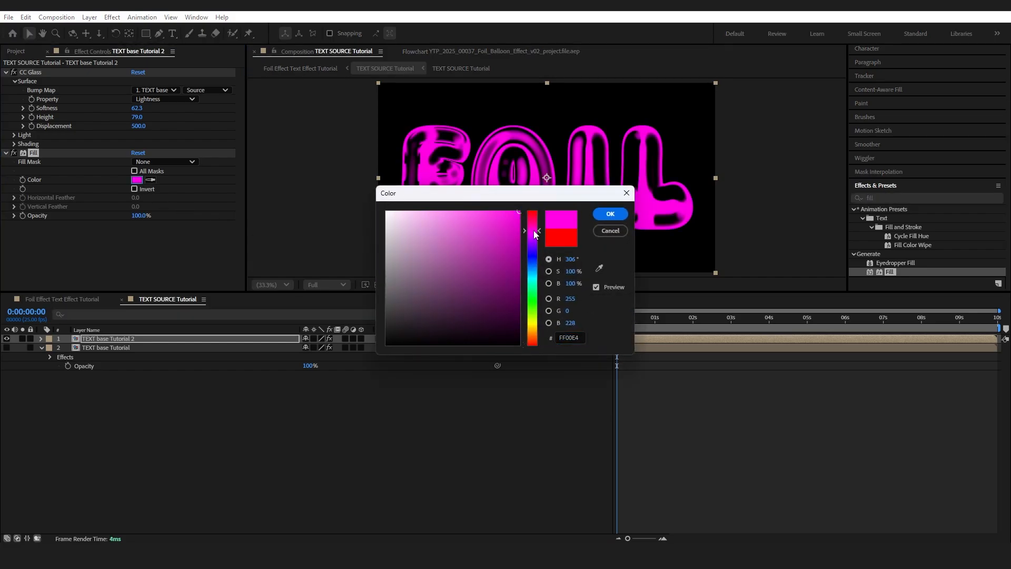
pyautogui.click(478, 211)
pyautogui.click(611, 214)
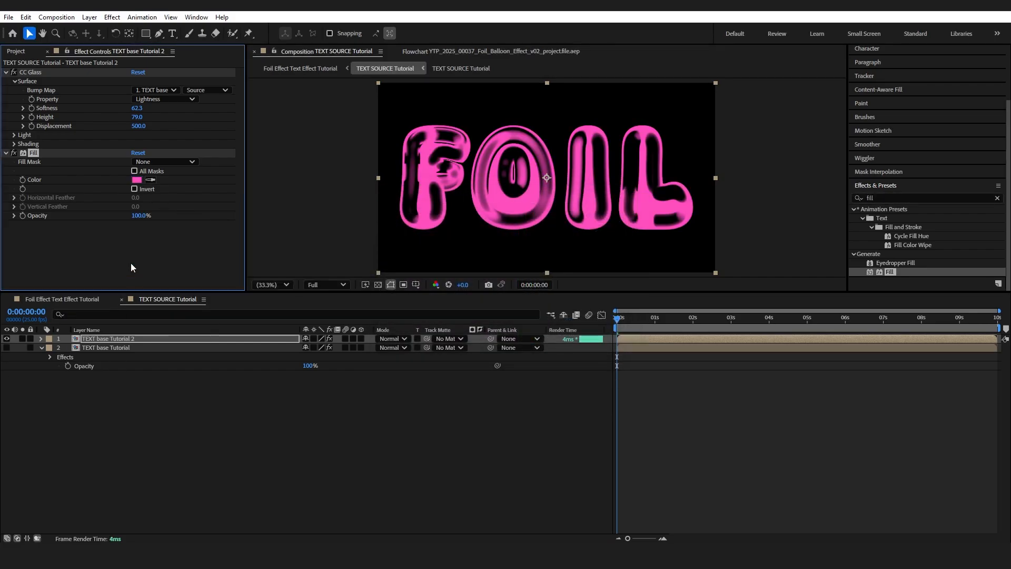
# Apply Matte Choker to TEXT base Tutorial 2 with Geometric Softness 1 at 14.5, Choke 1 at 99 and Gray Level Softness 1 at 69%
pyautogui.moveTo(894, 199); pyautogui.dragTo(840, 199)
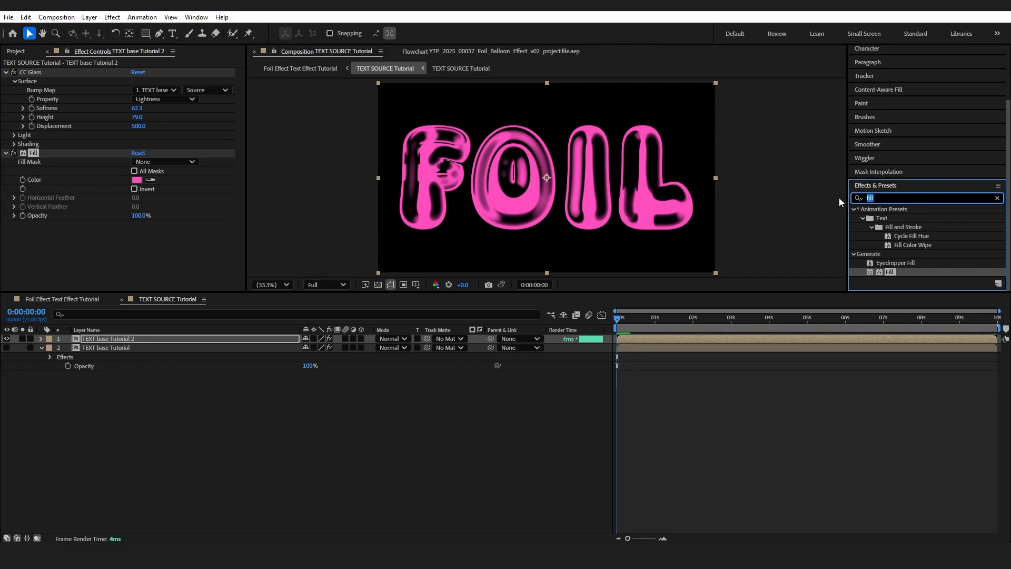
pyautogui.write('matte')
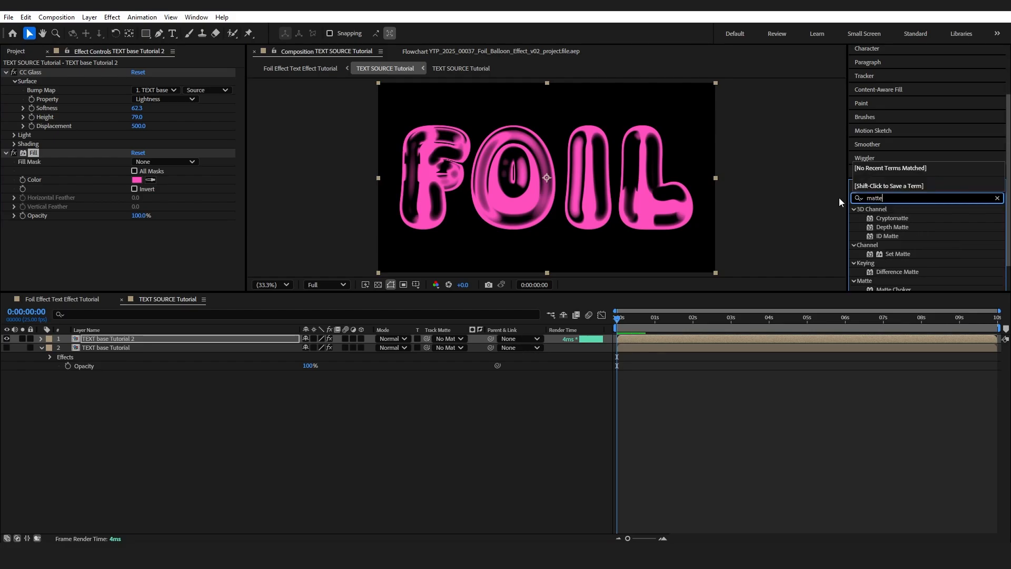
pyautogui.moveTo(896, 272); pyautogui.dragTo(120, 338)
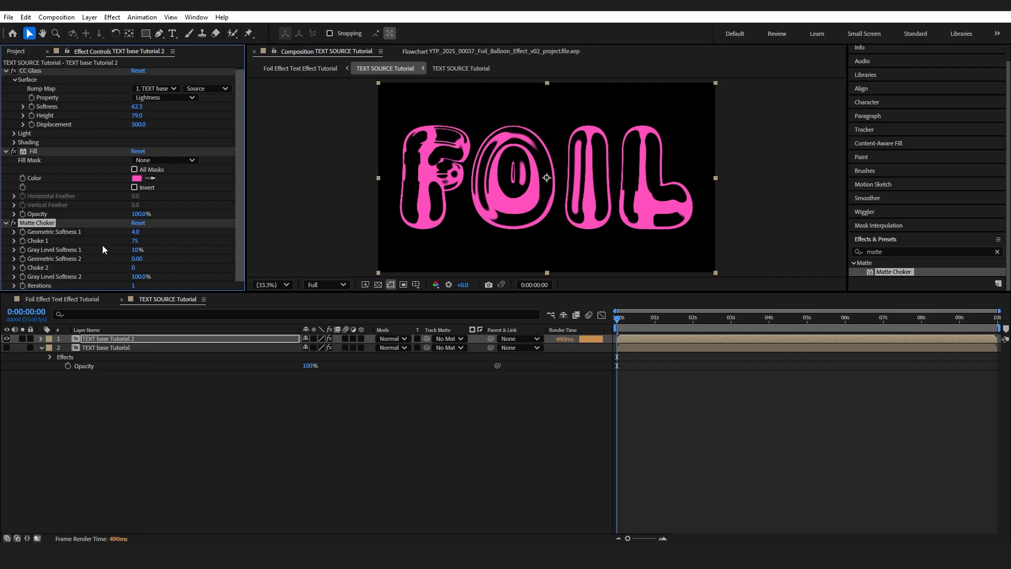
pyautogui.moveTo(135, 234)
pyautogui.mouseDown()
pyautogui.moveTo(162, 233)
pyautogui.moveTo(146, 237)
pyautogui.mouseUp()
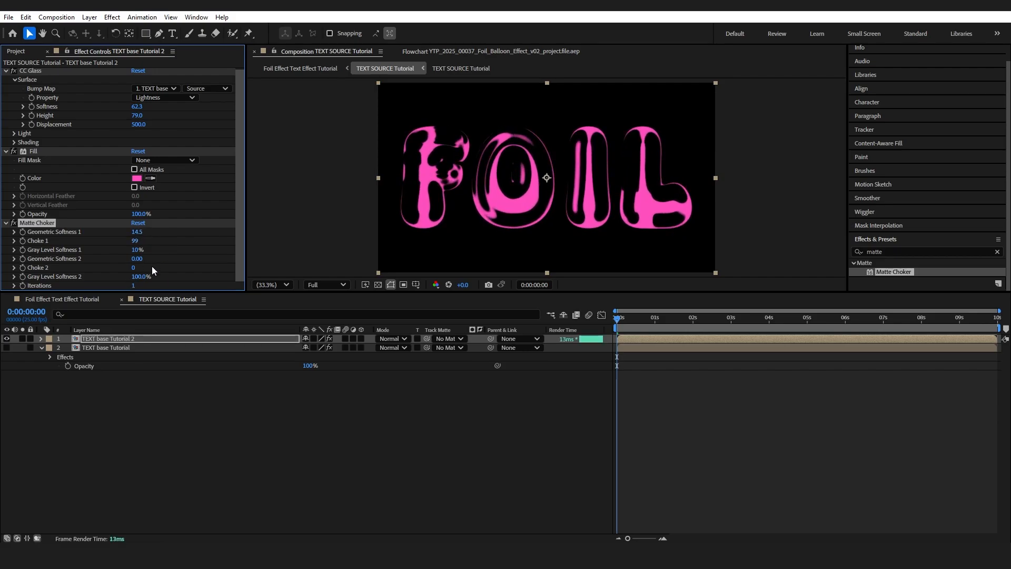
pyautogui.moveTo(136, 249); pyautogui.dragTo(170, 250)
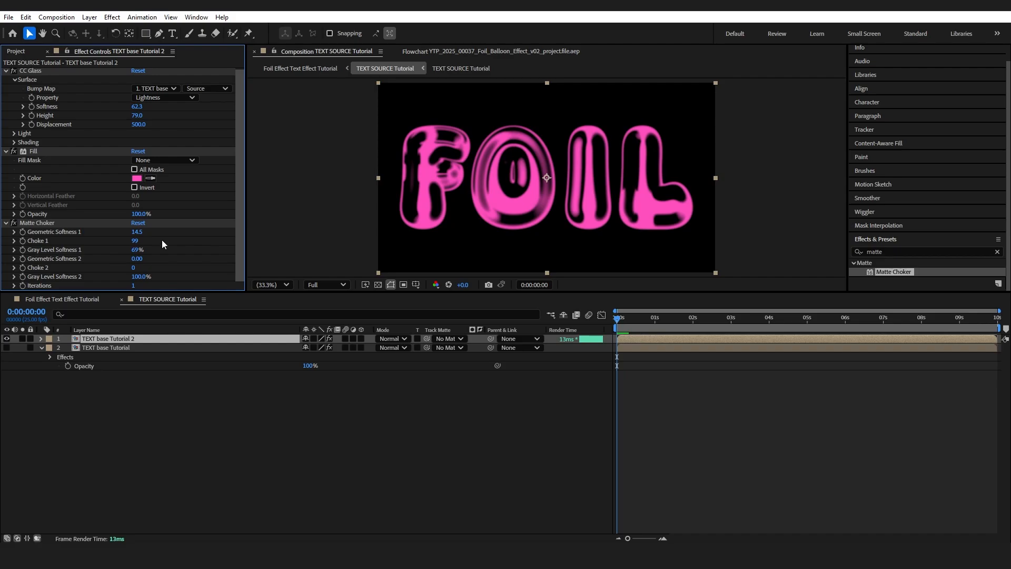
# Compare the text with Matte Choker disabled and enabled, and unhide the purple TEXT base Tutorial layer
pyautogui.click(15, 223)
pyautogui.click(15, 223)
pyautogui.click(15, 223)
pyautogui.click(14, 223)
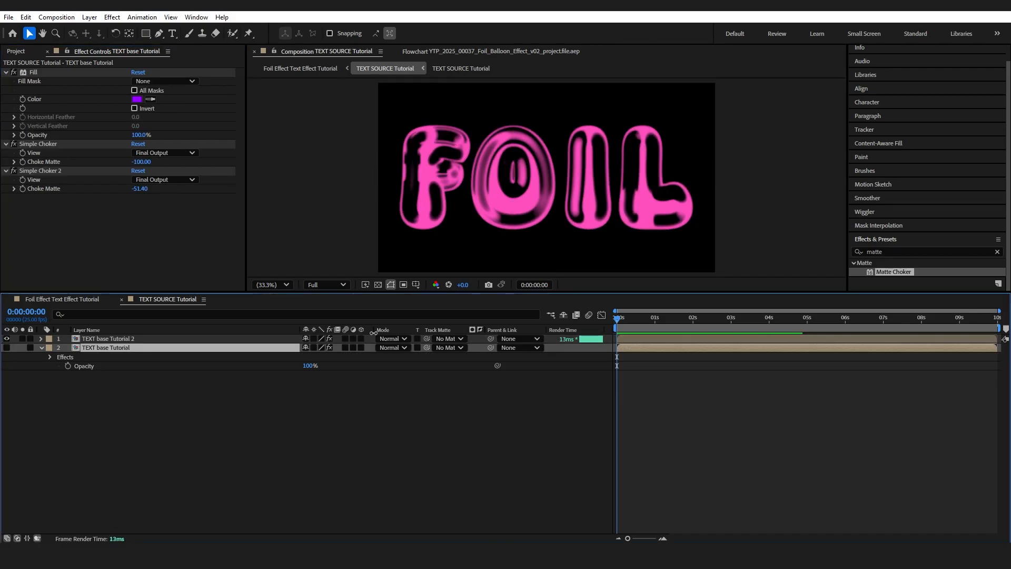
pyautogui.click(7, 347)
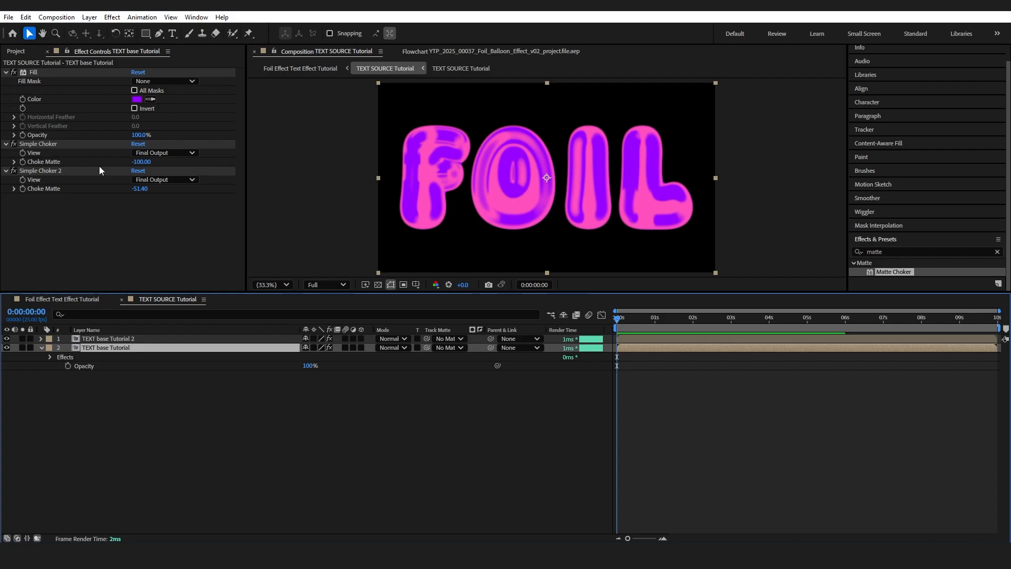
pyautogui.moveTo(144, 163); pyautogui.dragTo(586, 161)
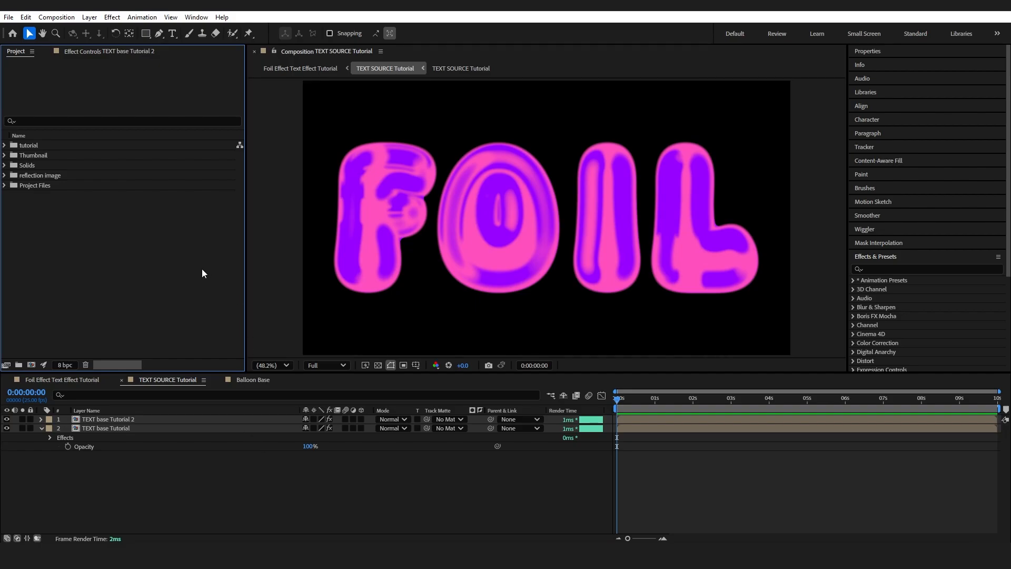
# Add table_mountain_2_puresky_1k.exr from the reflection image folder as the top layer and scale it to 187.5, 210.9% to fill the composition
pyautogui.click(4, 175)
pyautogui.doubleClick(55, 185)
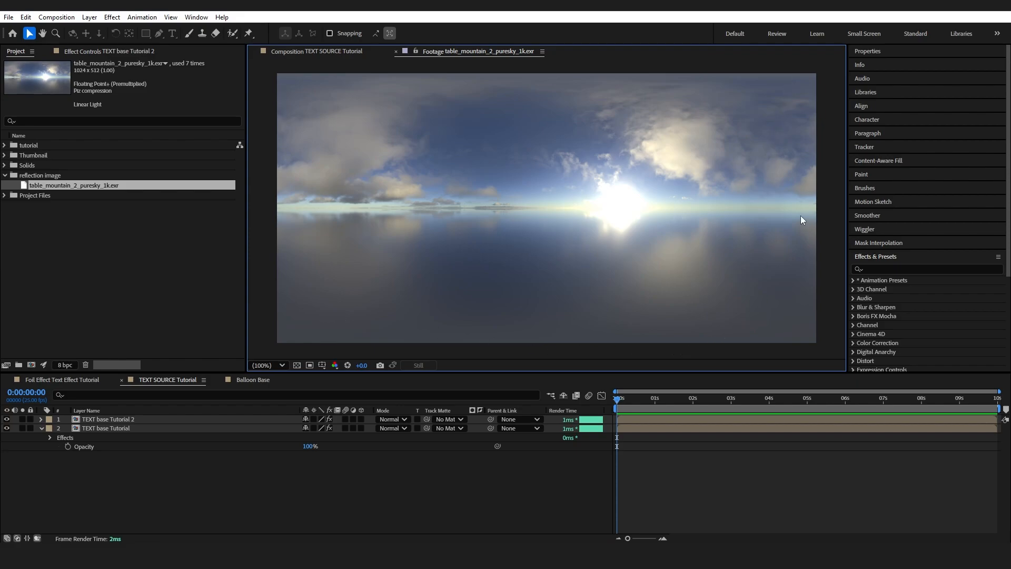
pyautogui.moveTo(87, 185); pyautogui.dragTo(116, 420)
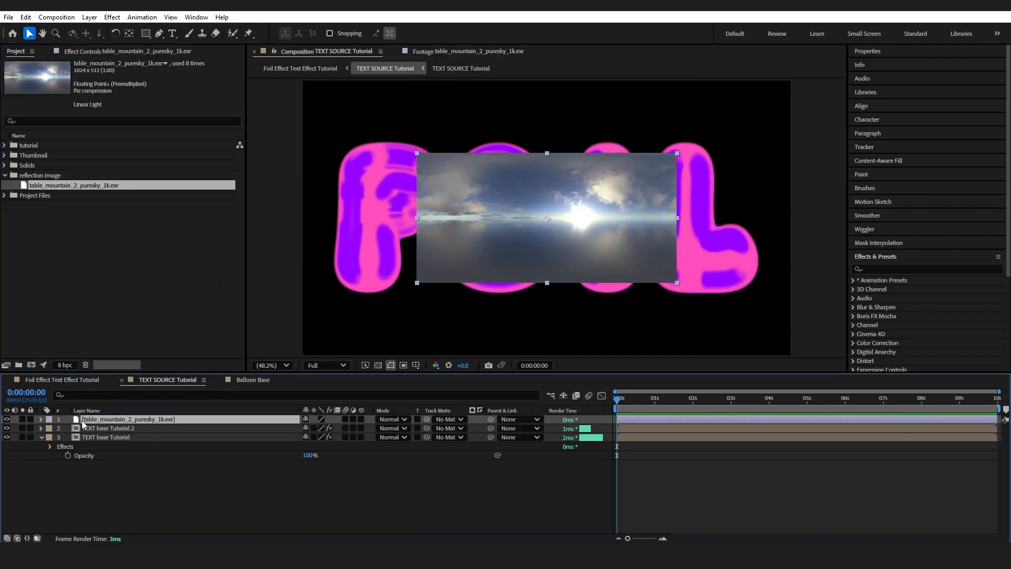
pyautogui.press('s')
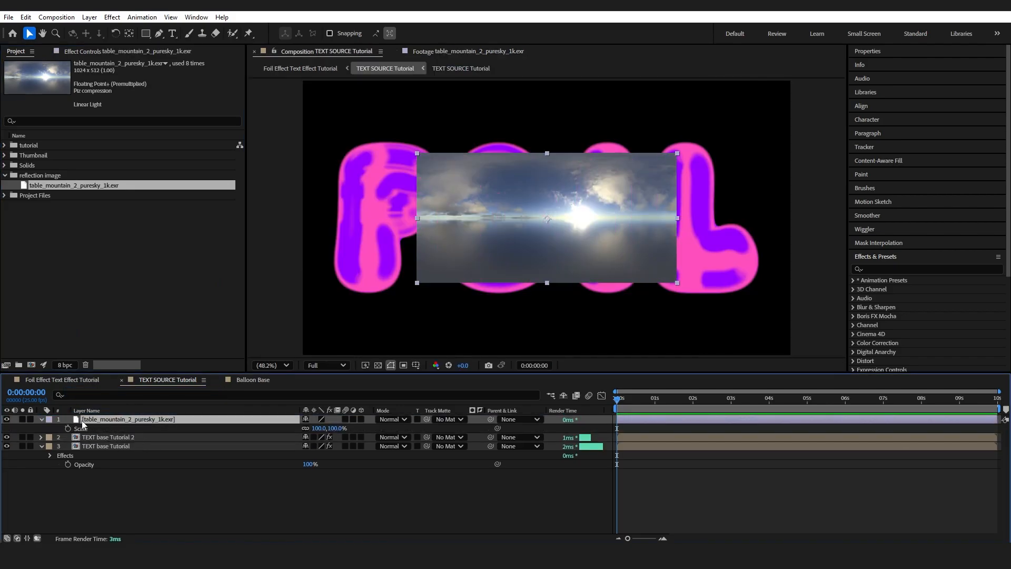
pyautogui.moveTo(319, 428); pyautogui.dragTo(343, 430)
pyautogui.click(307, 429)
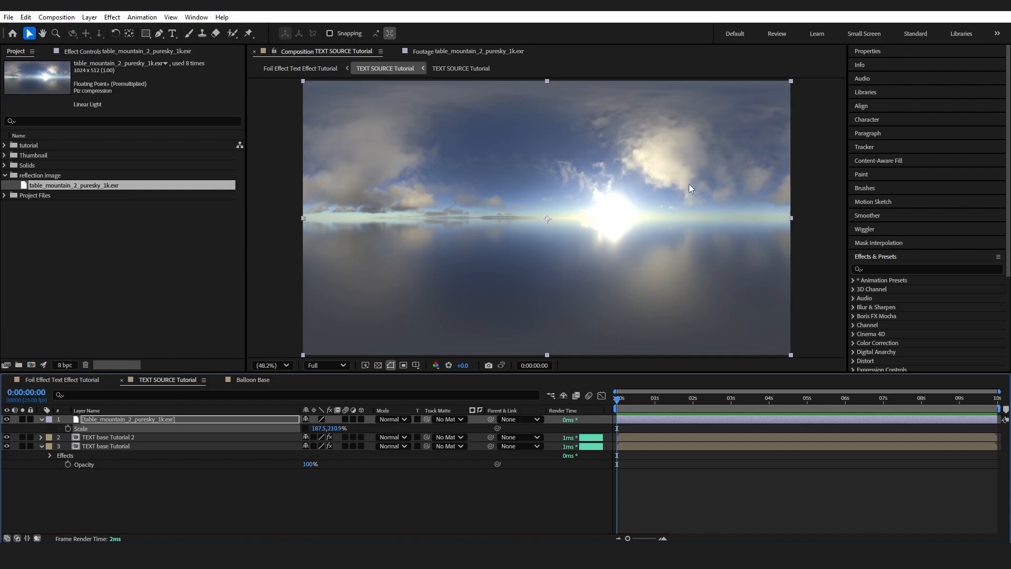
# Apply Set Matte to the sky image layer, taking the matte from TEXT base Tutorial 2 with Effects & Masks
pyautogui.click(876, 269)
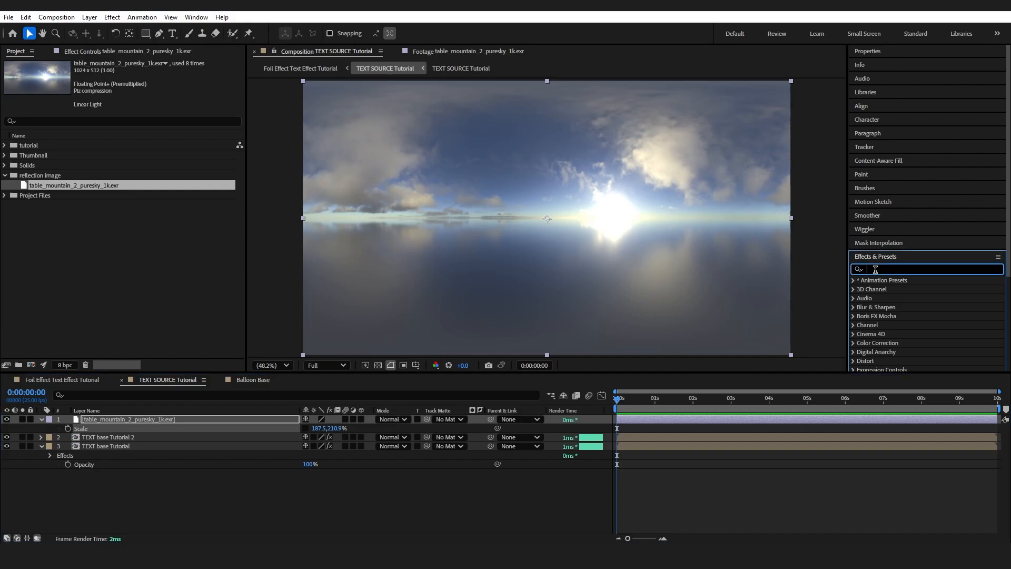
pyautogui.write('set')
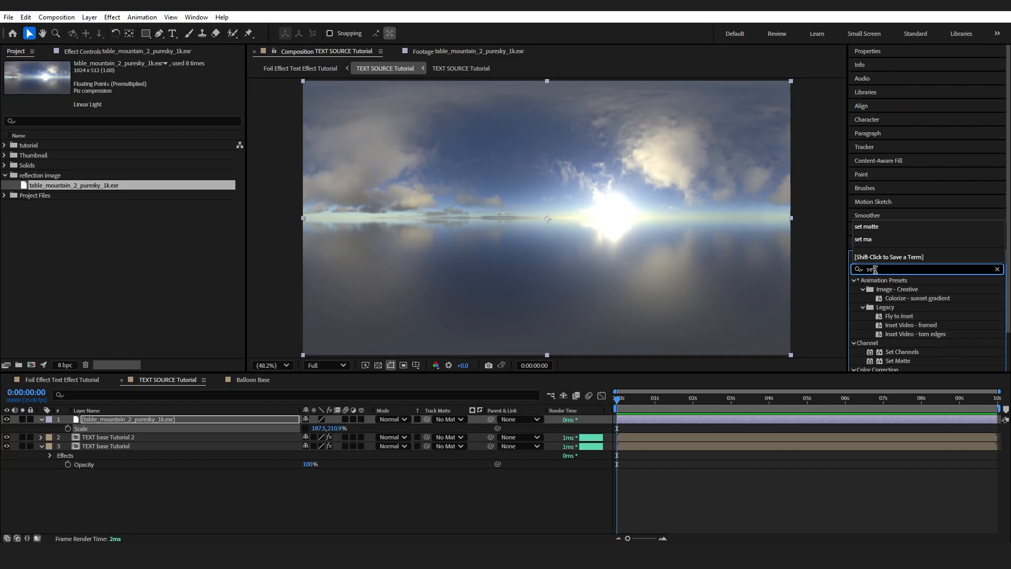
pyautogui.write(' ma')
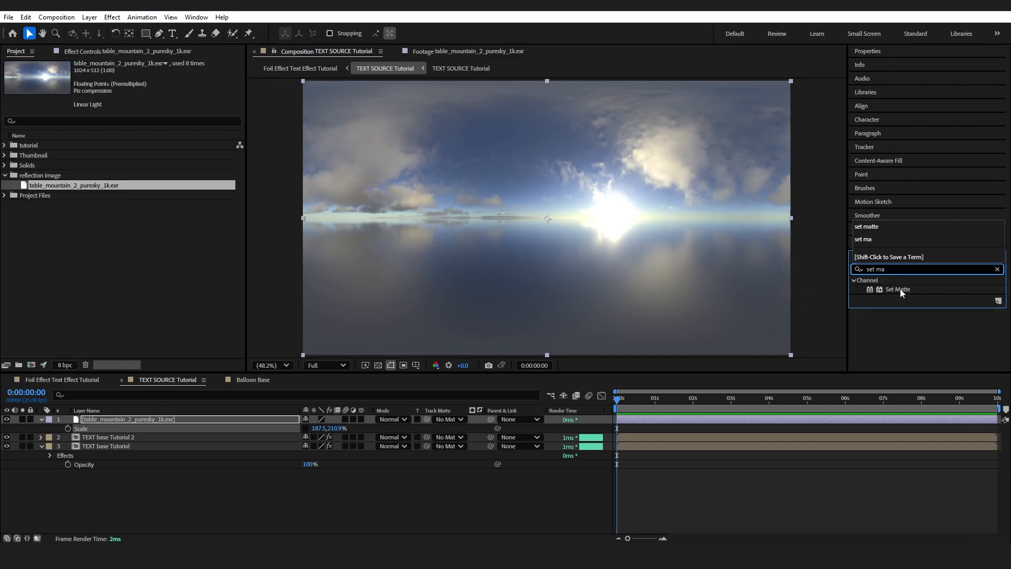
pyautogui.moveTo(900, 288); pyautogui.dragTo(176, 421)
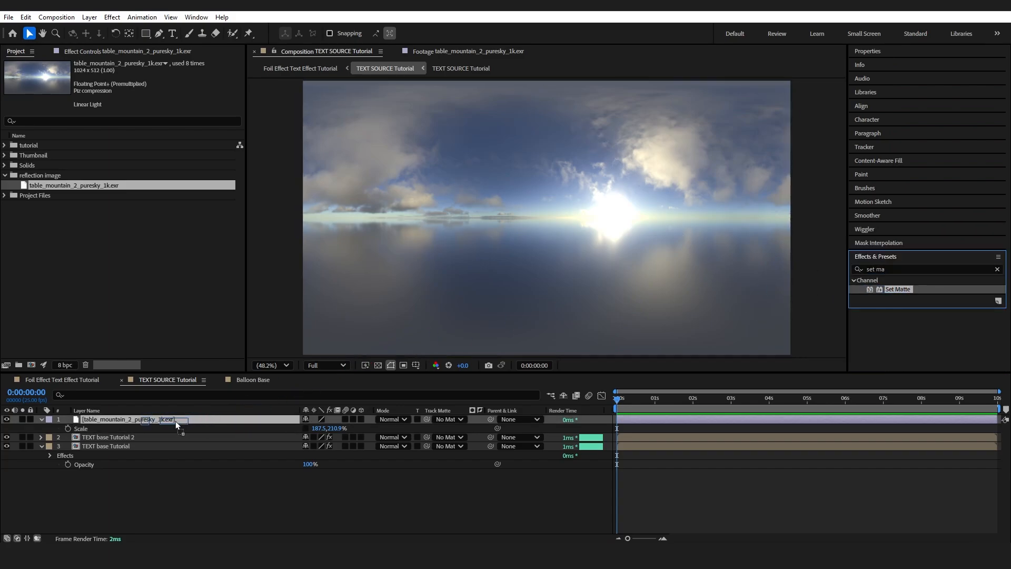
pyautogui.click(169, 81)
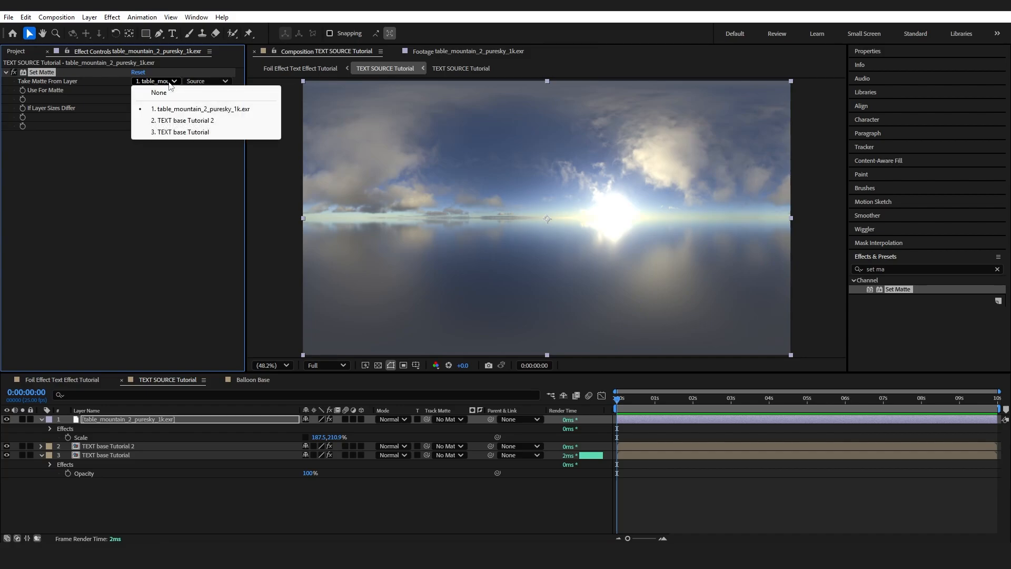
pyautogui.click(178, 121)
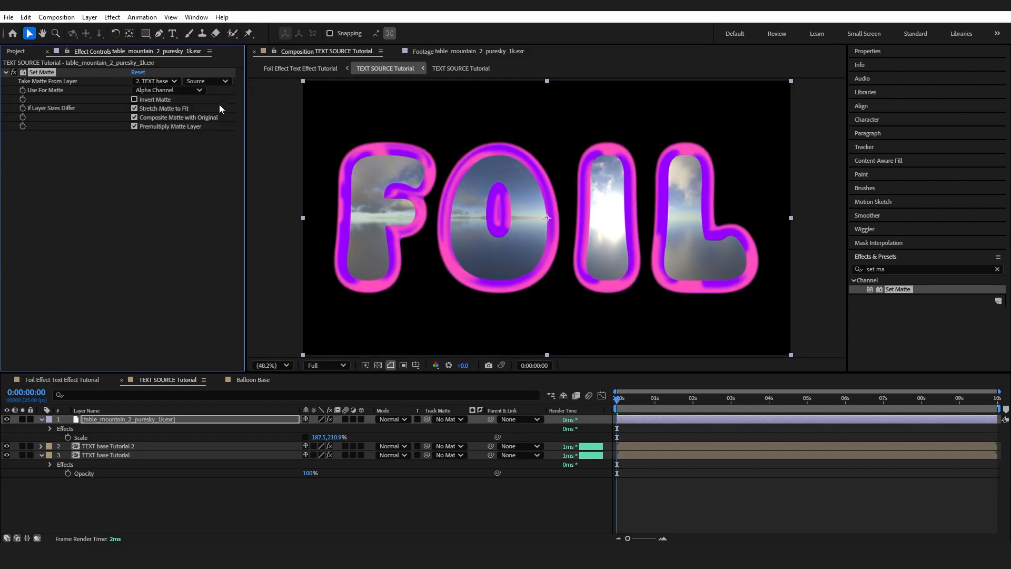
pyautogui.click(219, 81)
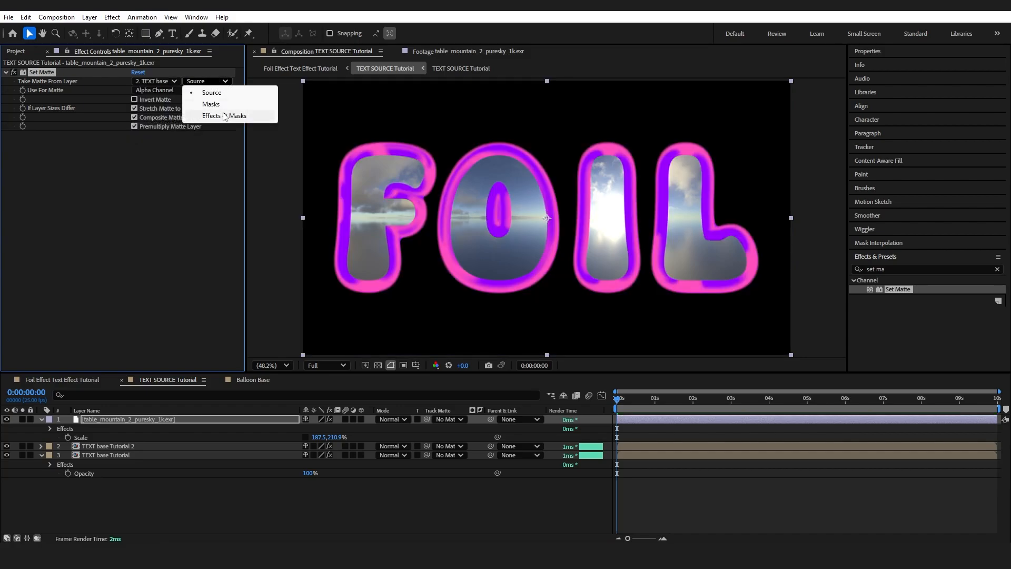
pyautogui.click(223, 117)
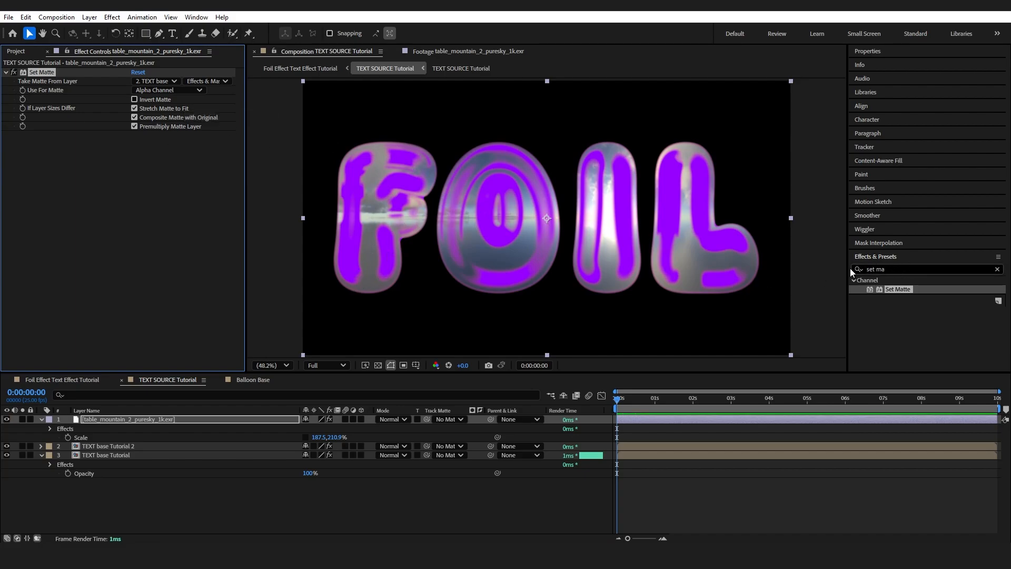
# Apply Gaussian Blur to the sky image layer and set its Blurriness to about 52.1
pyautogui.hotkey('ctrl', '5')
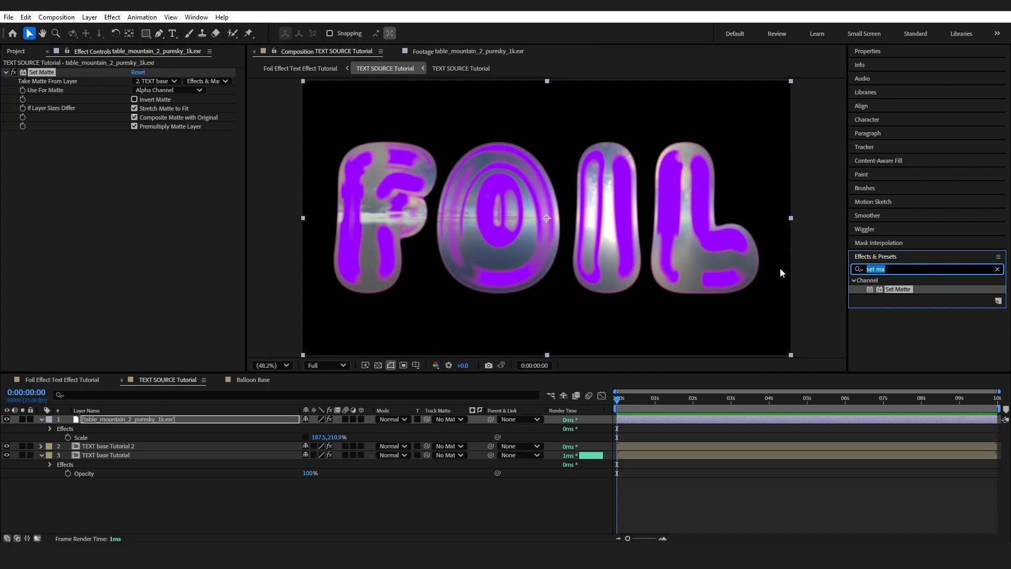
pyautogui.write('ga')
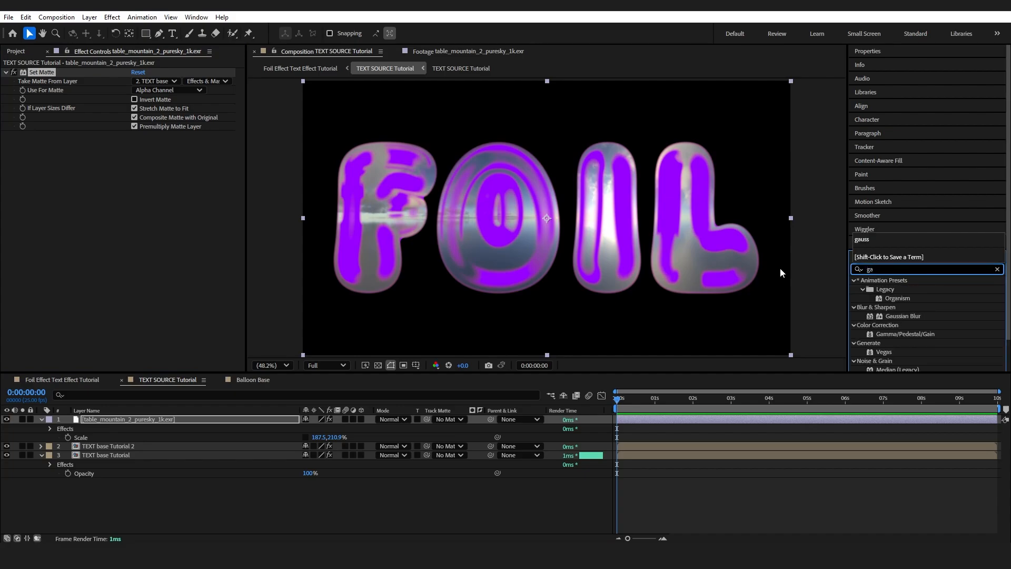
pyautogui.write('us')
pyautogui.doubleClick(903, 289)
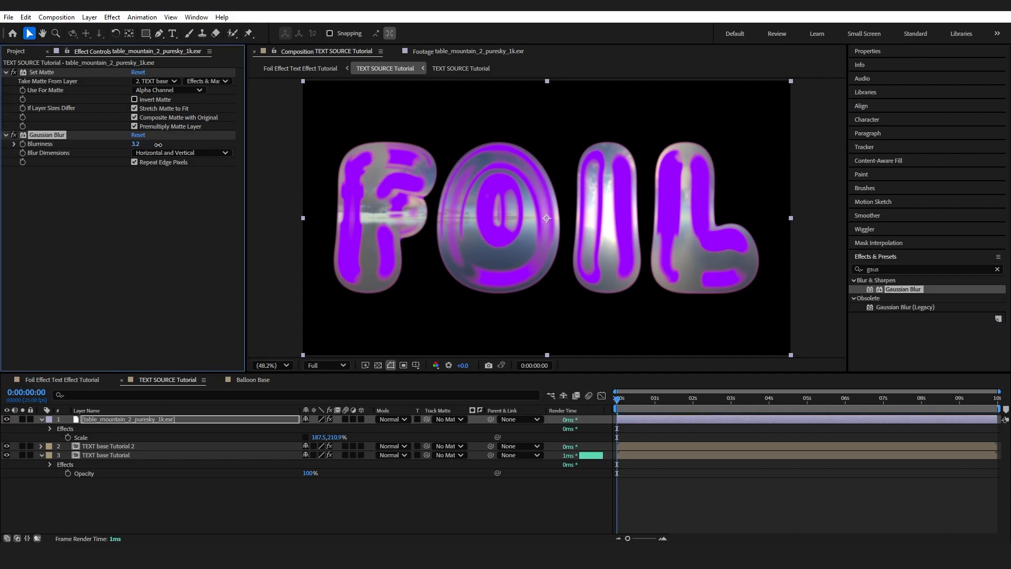
pyautogui.moveTo(158, 145); pyautogui.dragTo(214, 215)
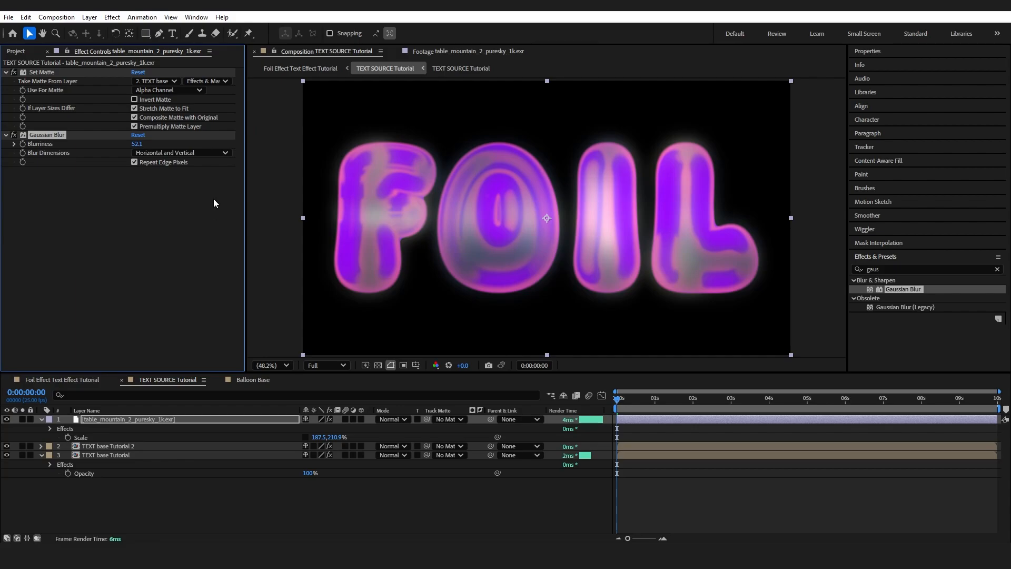
# Duplicate the TEXT base Tutorial 2 layer and move the duplicate above the sky image layer
pyautogui.click(112, 446)
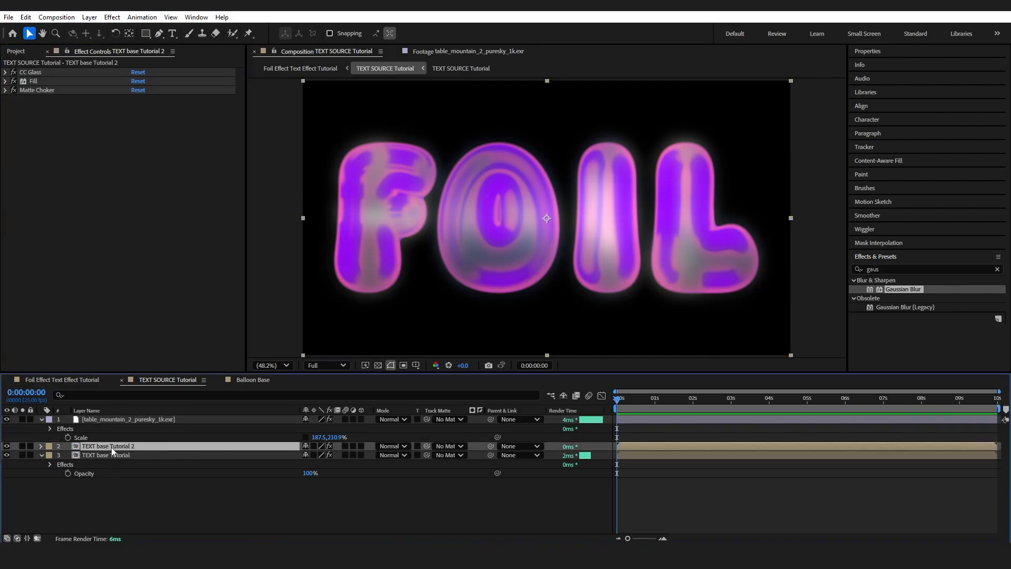
pyautogui.hotkey('ctrl', 'd')
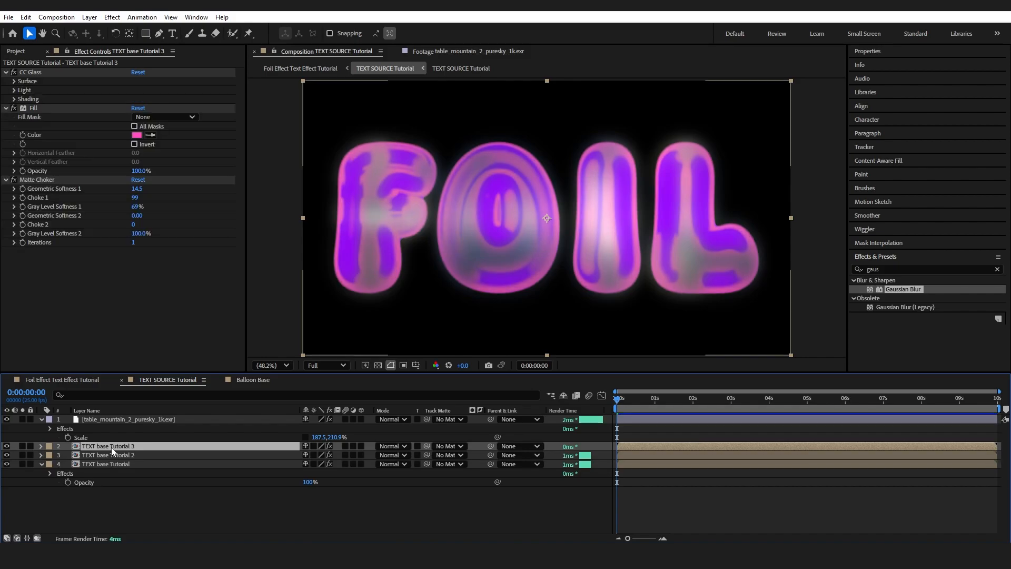
pyautogui.moveTo(119, 447); pyautogui.dragTo(123, 419)
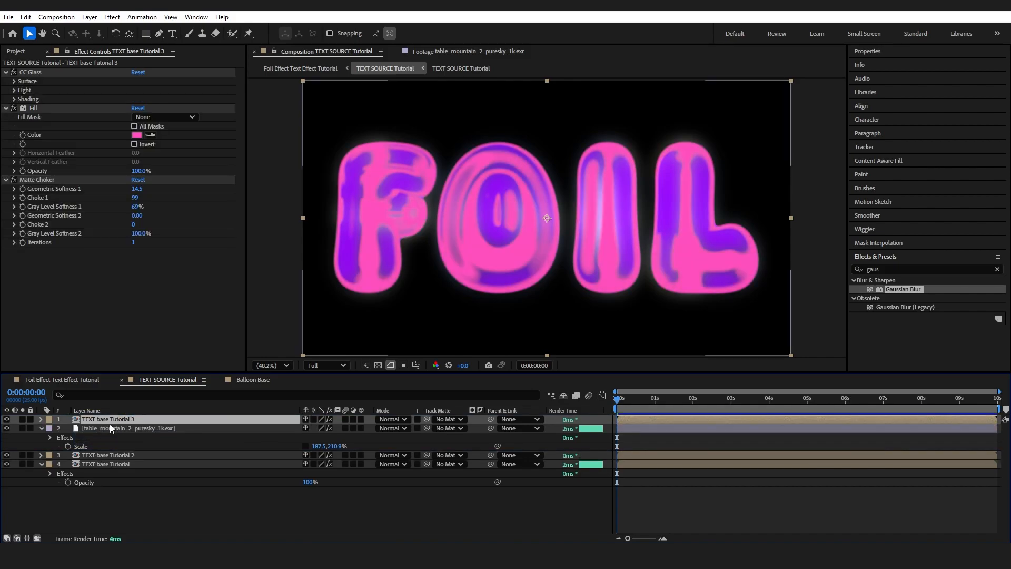
# Delete the Matte Choker and Fill effects from TEXT base Tutorial 3 and expand its CC Glass Surface settings
pyautogui.click(52, 181)
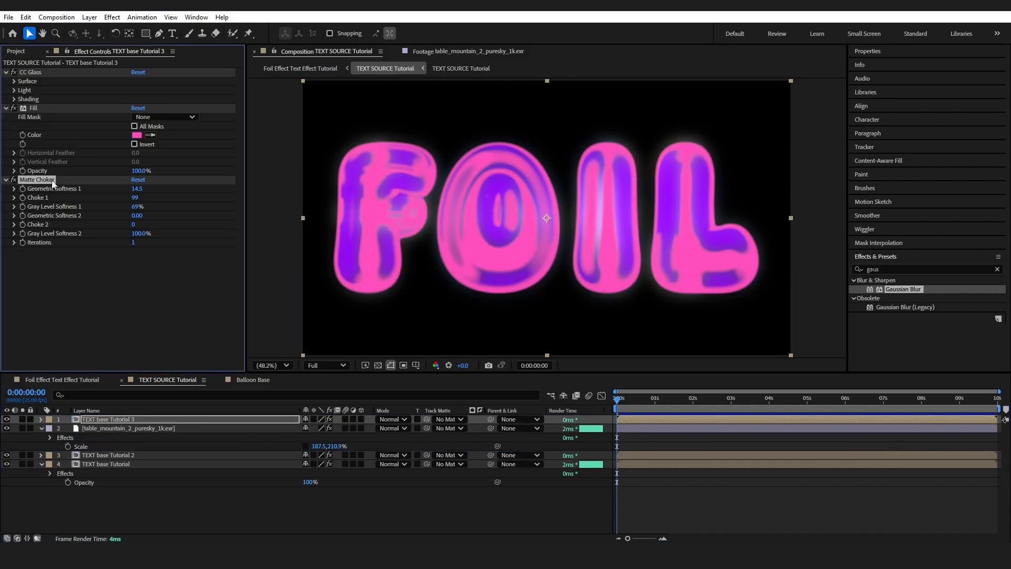
pyautogui.press('Delete')
pyautogui.click(42, 108)
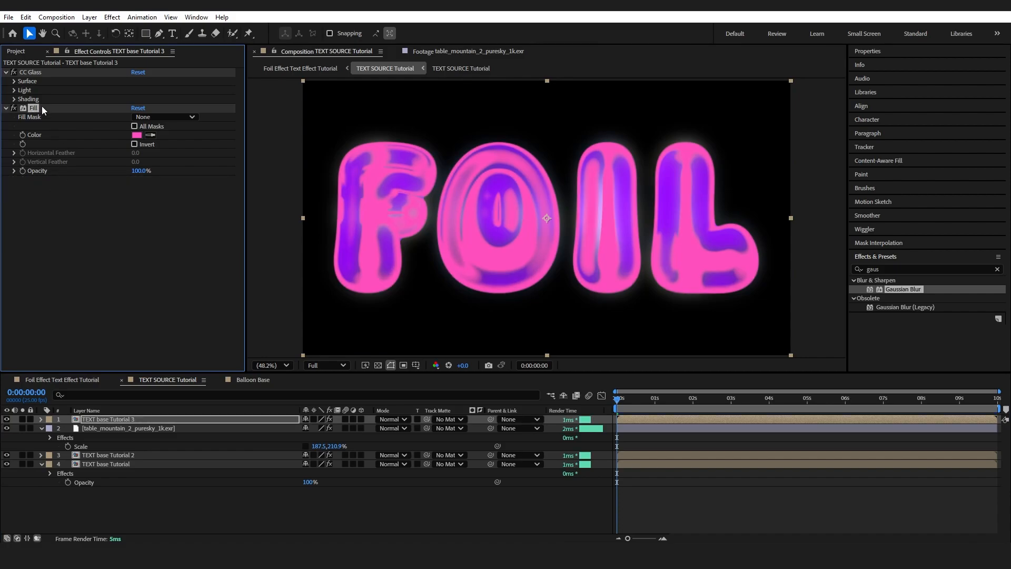
pyautogui.press('Delete')
pyautogui.click(14, 82)
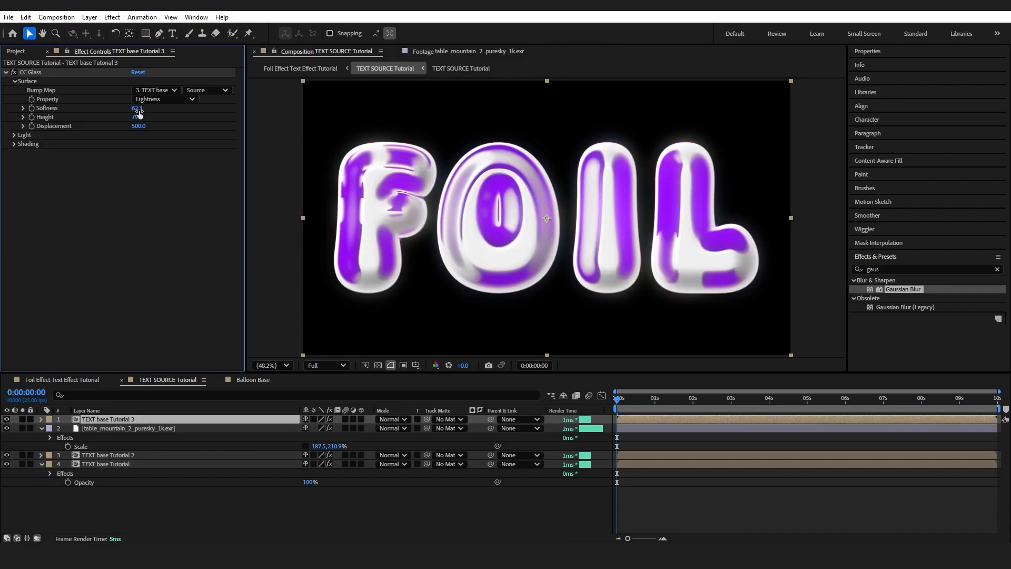
# Set CC Glass Softness to about 29.6, Height to 100 and Displacement to about 203 on TEXT base Tutorial 3
pyautogui.moveTo(142, 111)
pyautogui.mouseDown()
pyautogui.moveTo(3, 124)
pyautogui.moveTo(148, 107)
pyautogui.mouseUp()
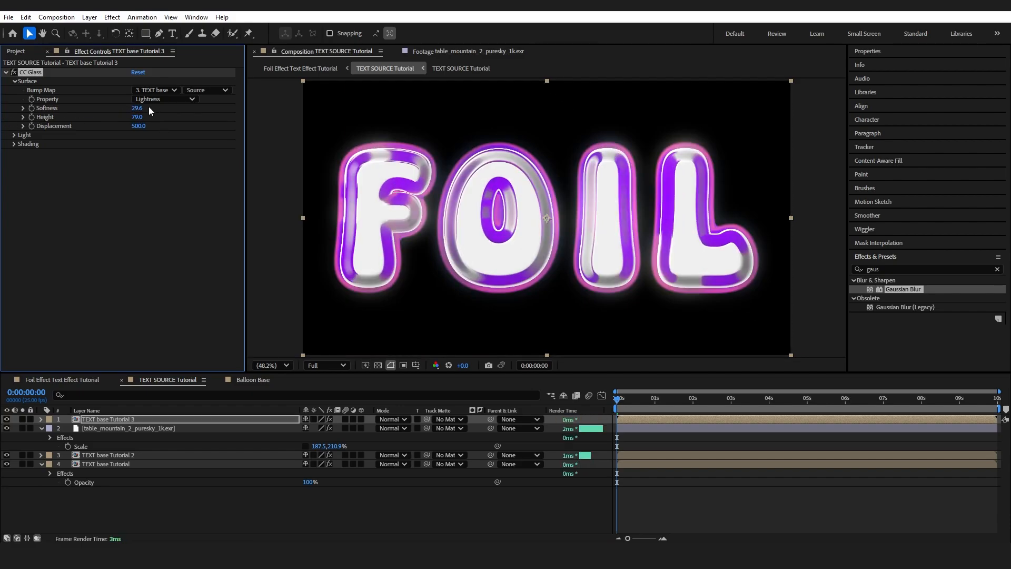
pyautogui.click(137, 116)
pyautogui.write('100')
pyautogui.press('Return')
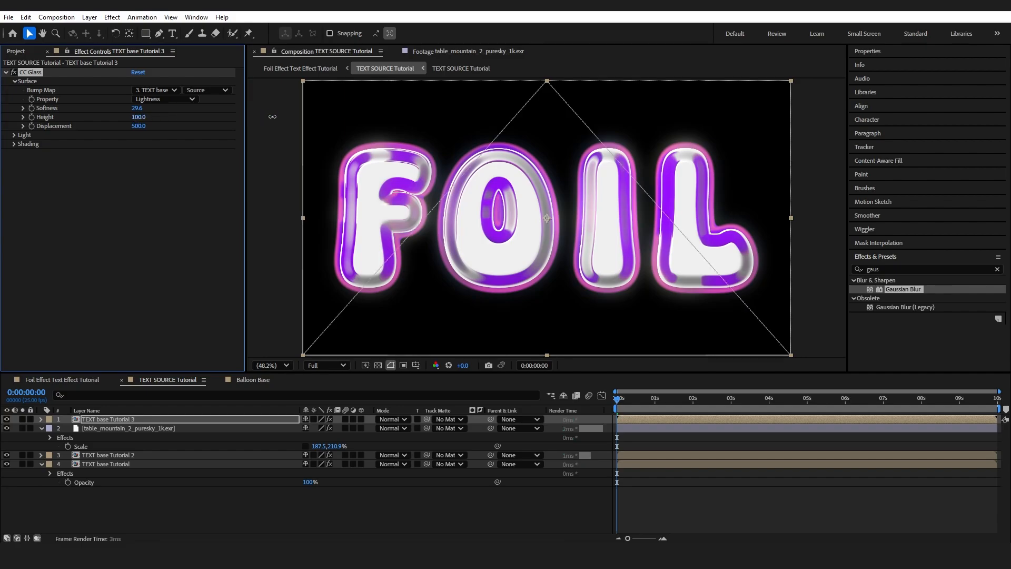
pyautogui.moveTo(142, 127); pyautogui.dragTo(3, 139)
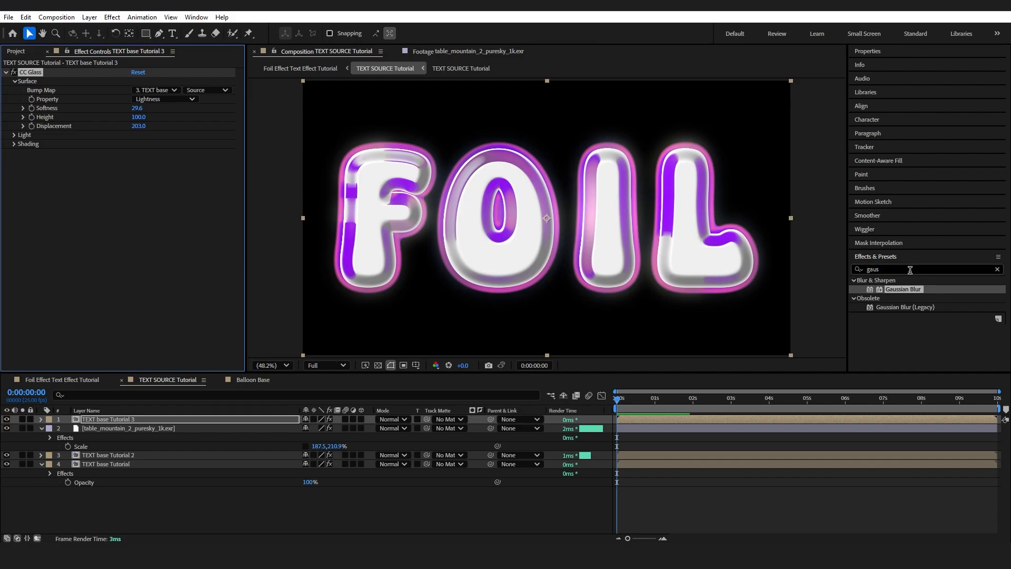
# Apply Simple Choker to TEXT base Tutorial 3 and set its Choke Matte to about 4.40
pyautogui.moveTo(910, 270); pyautogui.dragTo(810, 270)
pyautogui.write('simple')
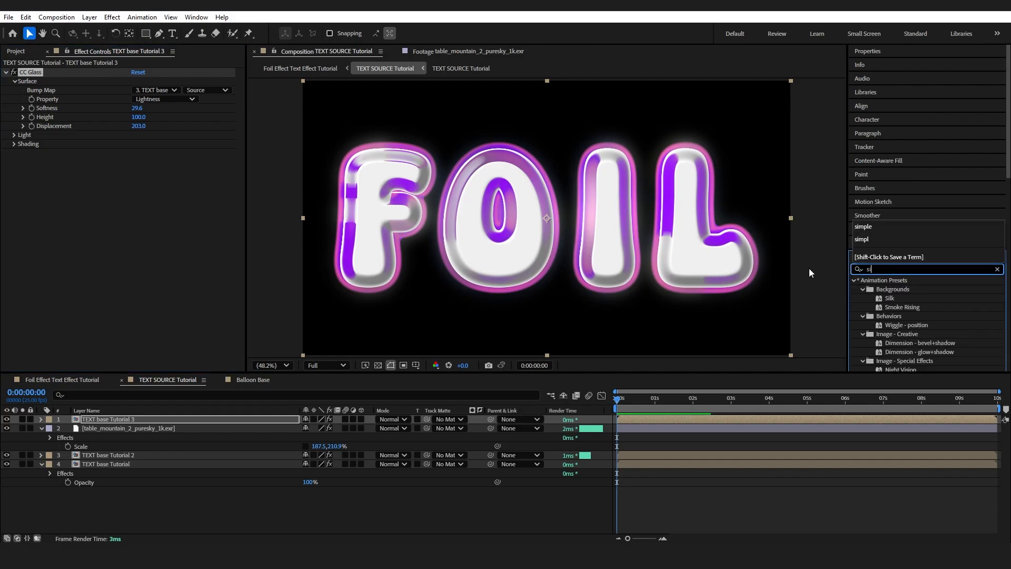
pyautogui.moveTo(895, 343); pyautogui.dragTo(162, 174)
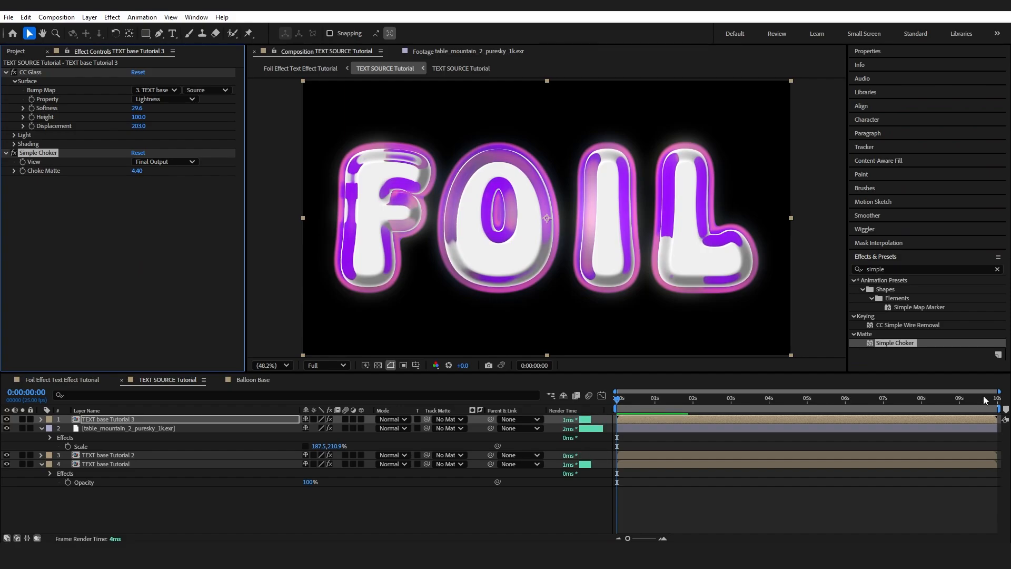
# Add Gaussian Blur to TEXT base Tutorial 3 with a Blurriness of about 52.1 and Repeat Edge Pixels enabled
pyautogui.moveTo(906, 269); pyautogui.dragTo(807, 274)
pyautogui.write('gaussi')
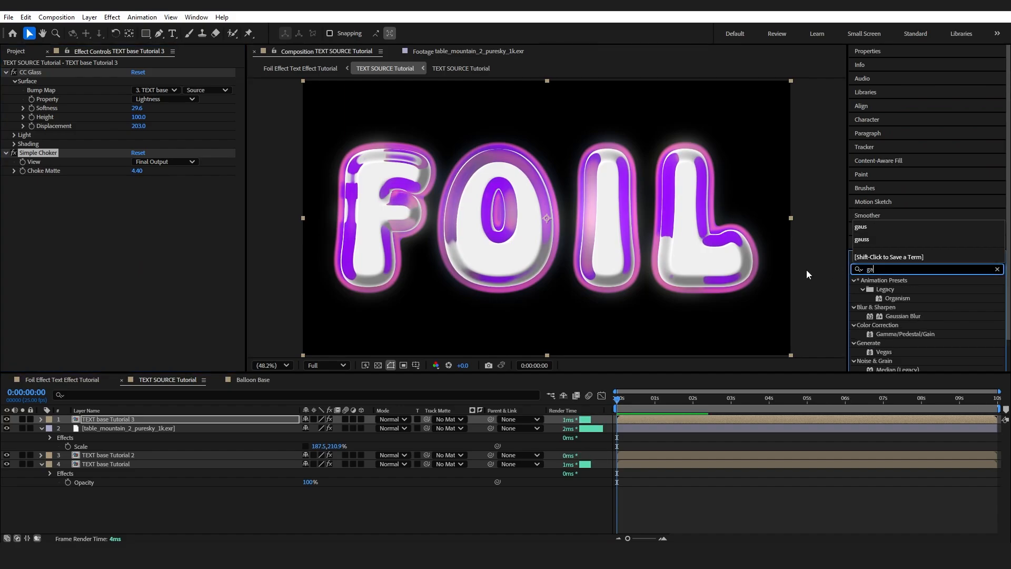
pyautogui.moveTo(904, 289); pyautogui.dragTo(169, 237)
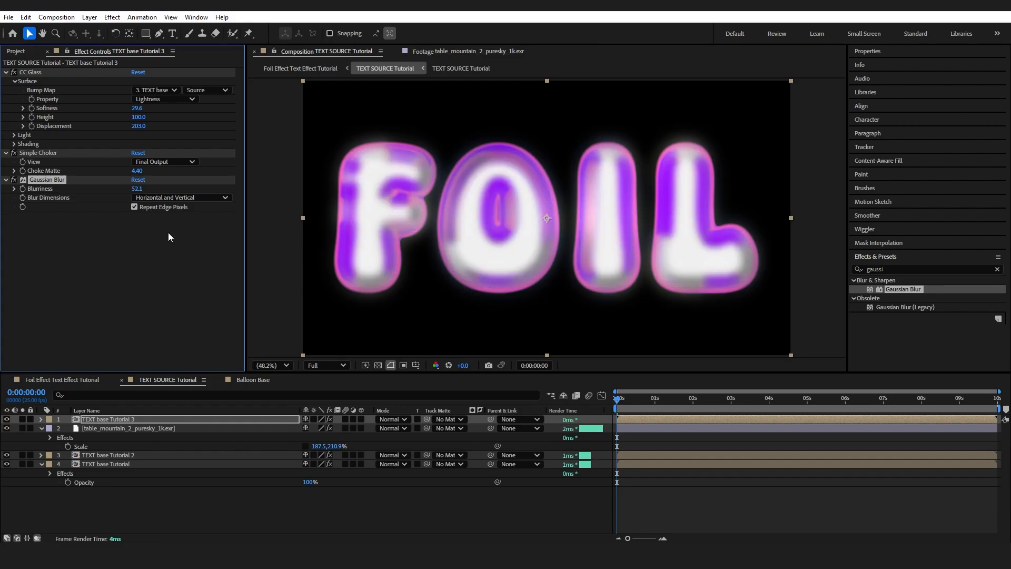
# Duplicate the sky image layer, delete the duplicate's Set Matte effect and reduce its Gaussian Blur Blurriness to about 23.7
pyautogui.click(146, 428)
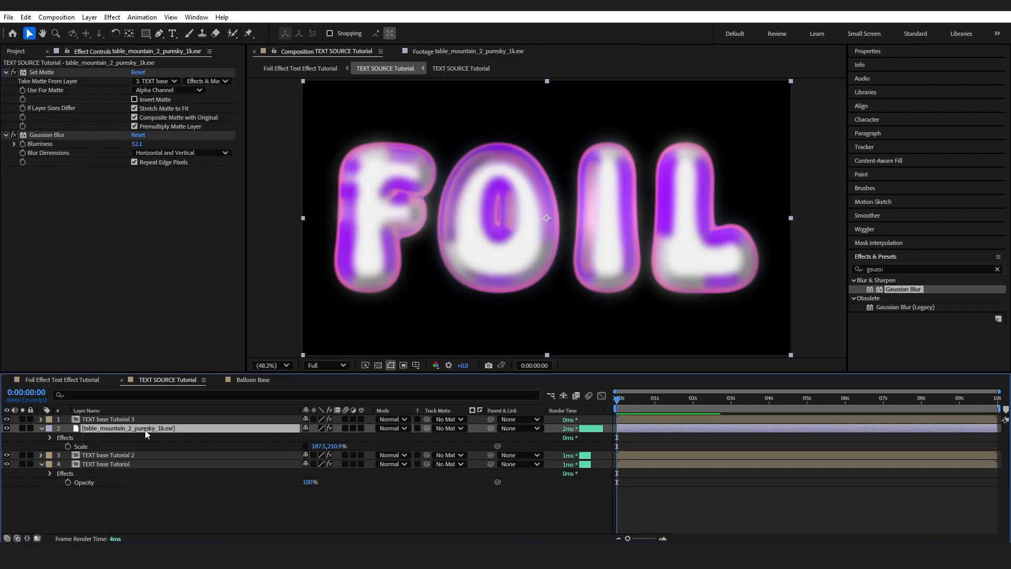
pyautogui.hotkey('ctrl', 'd')
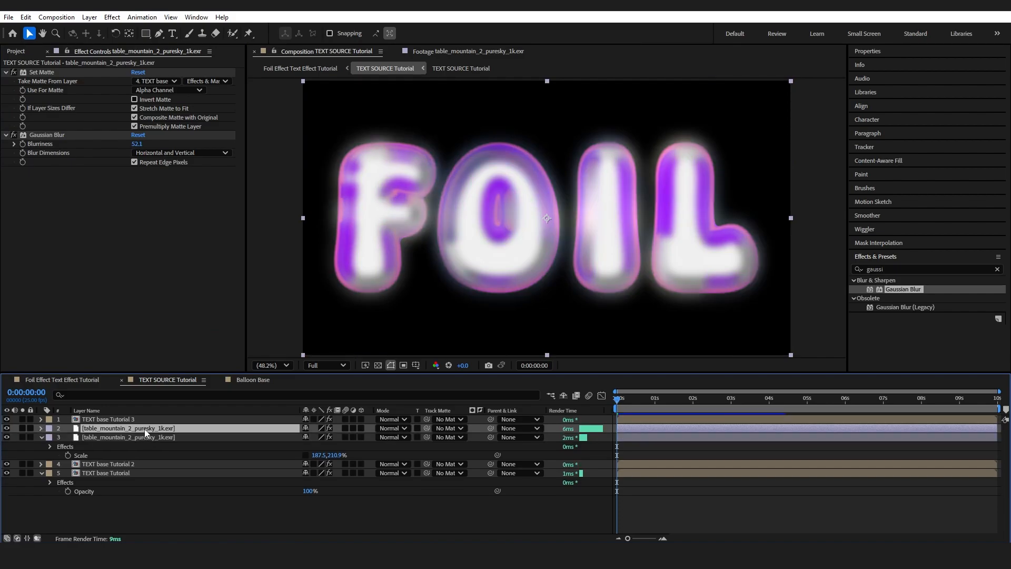
pyautogui.click(48, 74)
pyautogui.press('Delete')
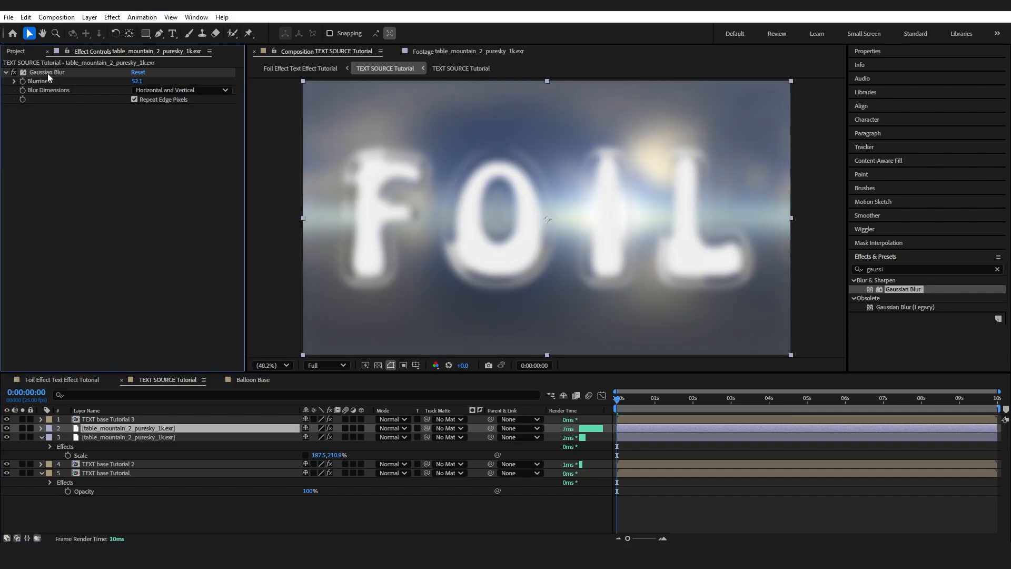
pyautogui.moveTo(135, 81); pyautogui.dragTo(71, 85)
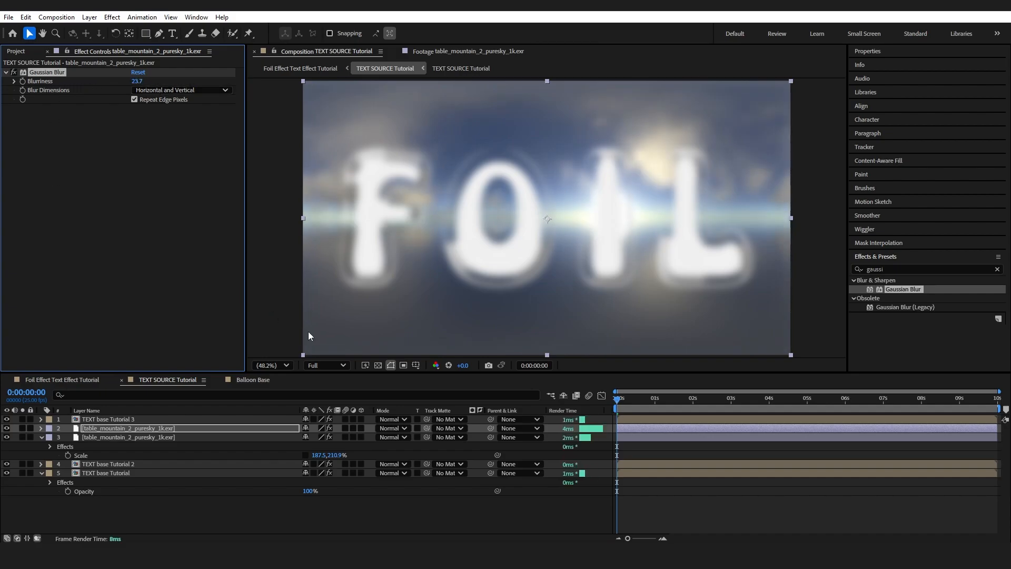
# Close the Balloon Base timeline and set the duplicated sky layer as the track matte of TEXT base Tutorial 3
pyautogui.click(219, 380)
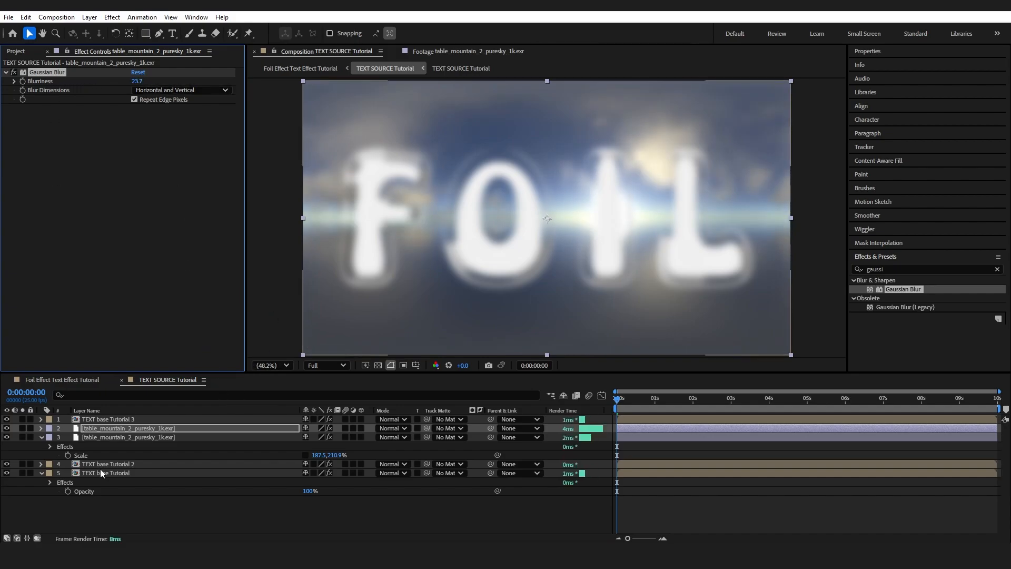
pyautogui.click(141, 420)
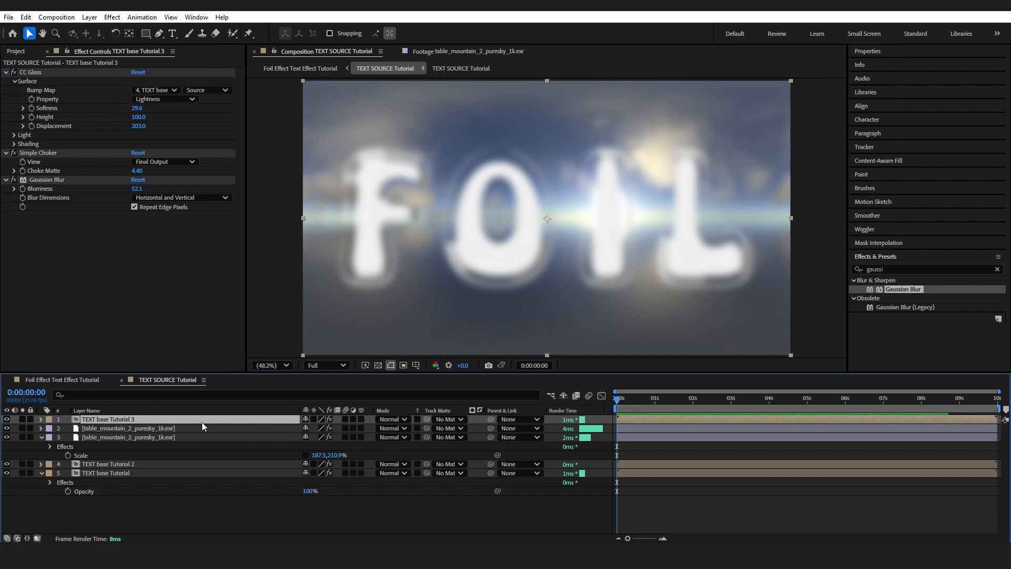
pyautogui.click(459, 420)
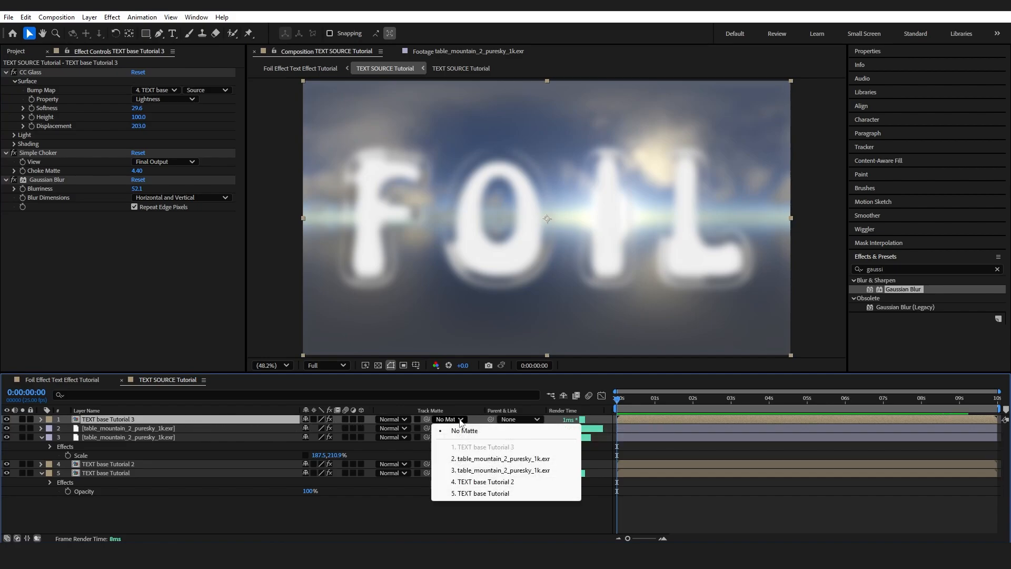
pyautogui.click(469, 460)
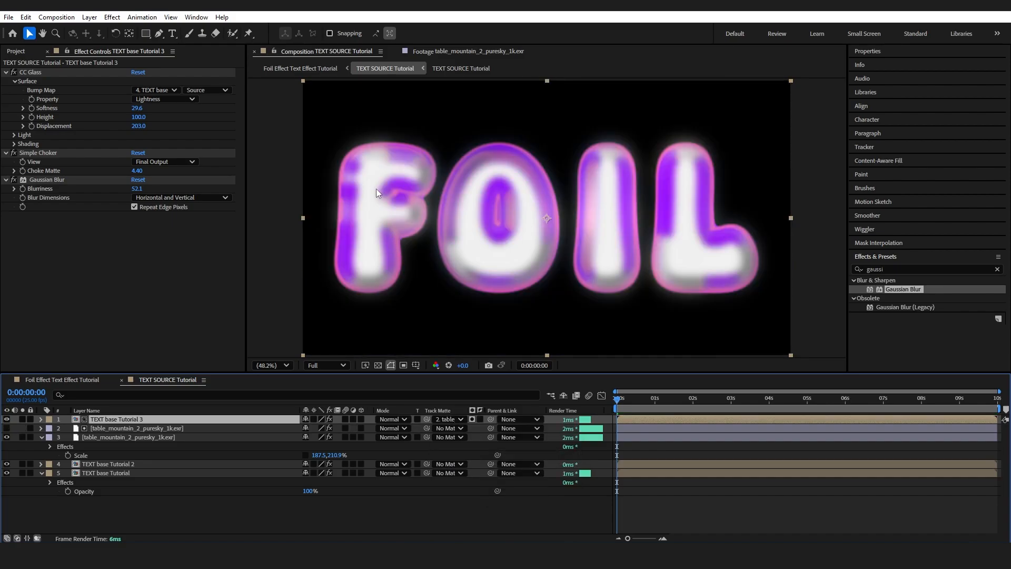
# Make the lower sky layer's Set Matte take its matte from TEXT base Tutorial 3 and check the first frames
pyautogui.click(186, 464)
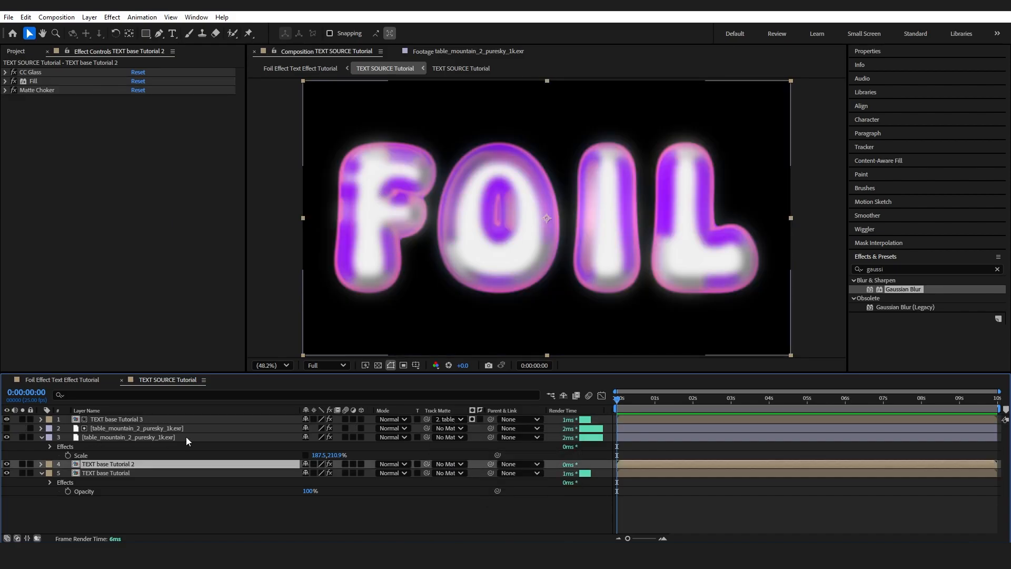
pyautogui.click(125, 438)
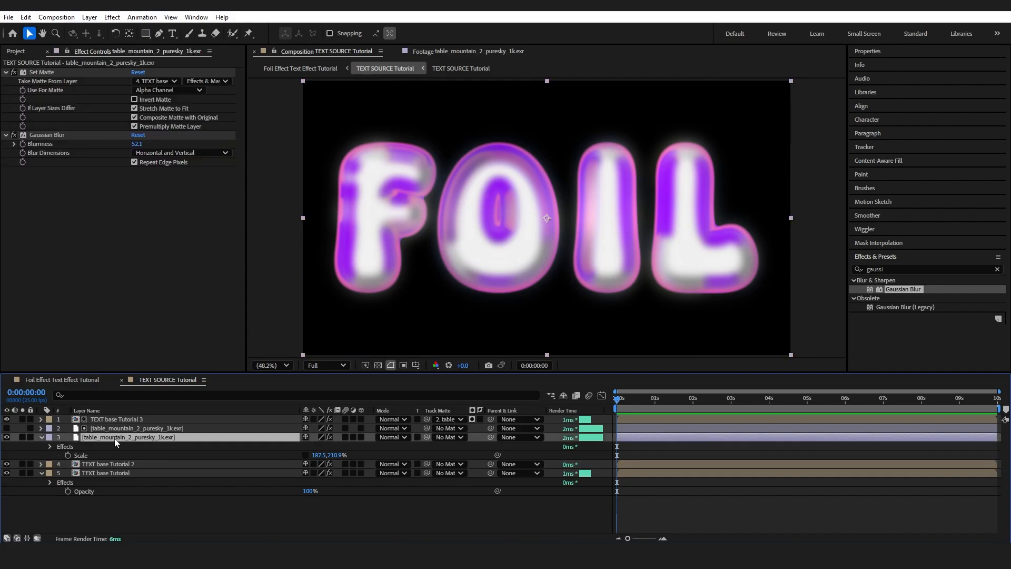
pyautogui.click(157, 81)
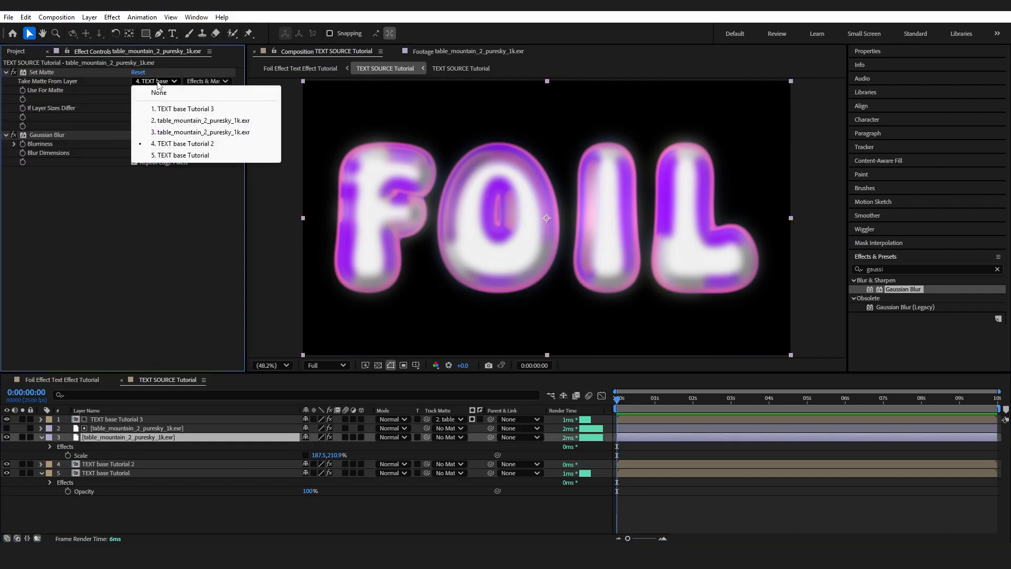
pyautogui.click(196, 112)
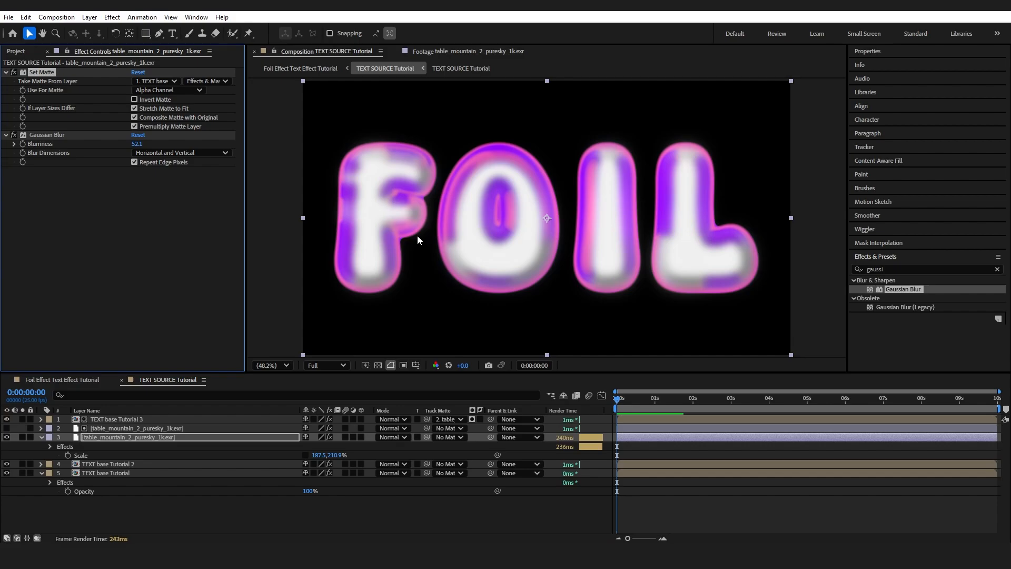
pyautogui.moveTo(629, 403); pyautogui.dragTo(659, 403)
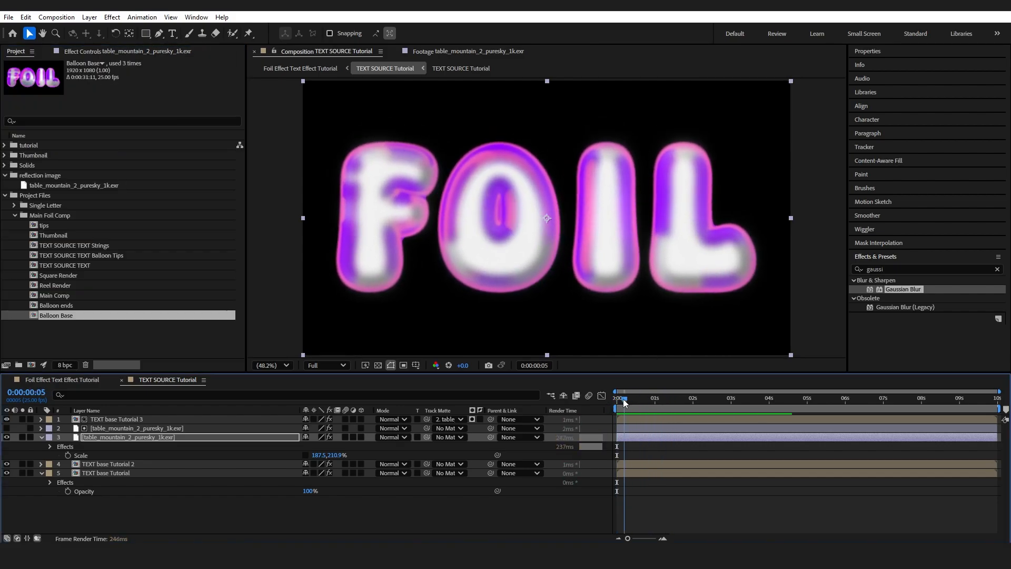
pyautogui.moveTo(623, 400); pyautogui.dragTo(614, 398)
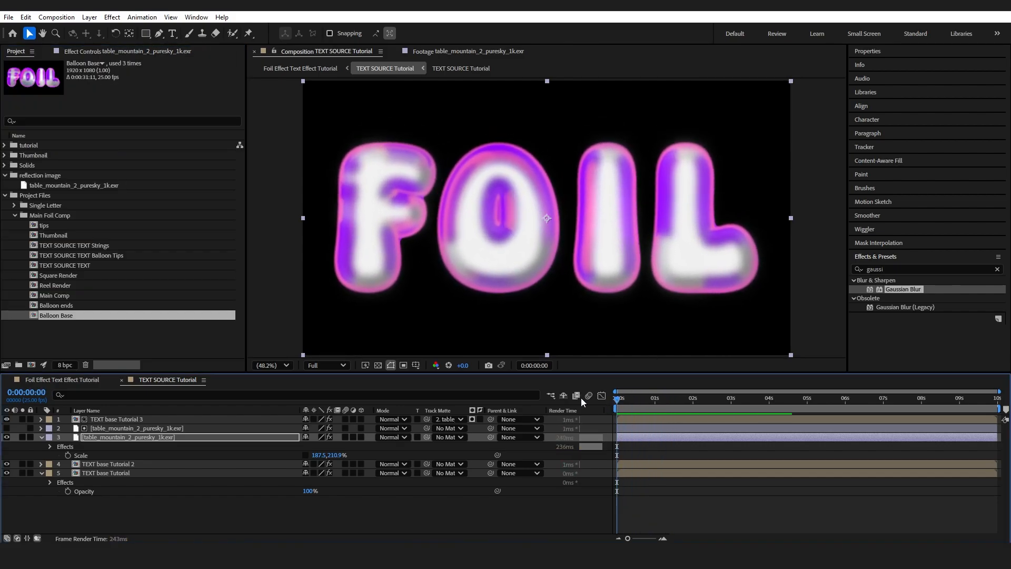
# Keyframe the matte sky layer's horizontal Position from 756 at the first frame to 1063 at 0:00:09:14
pyautogui.click(117, 429)
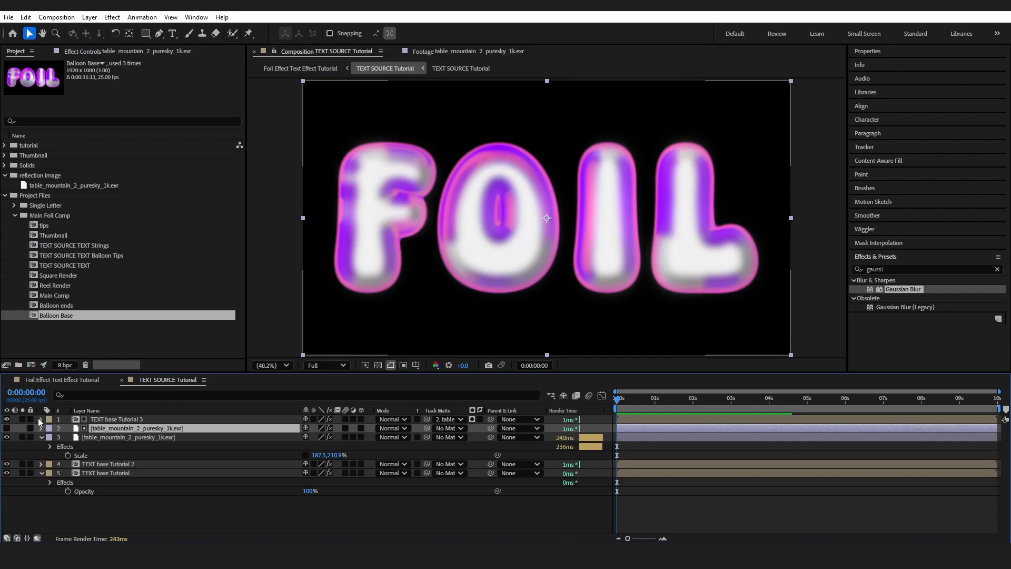
pyautogui.press('p')
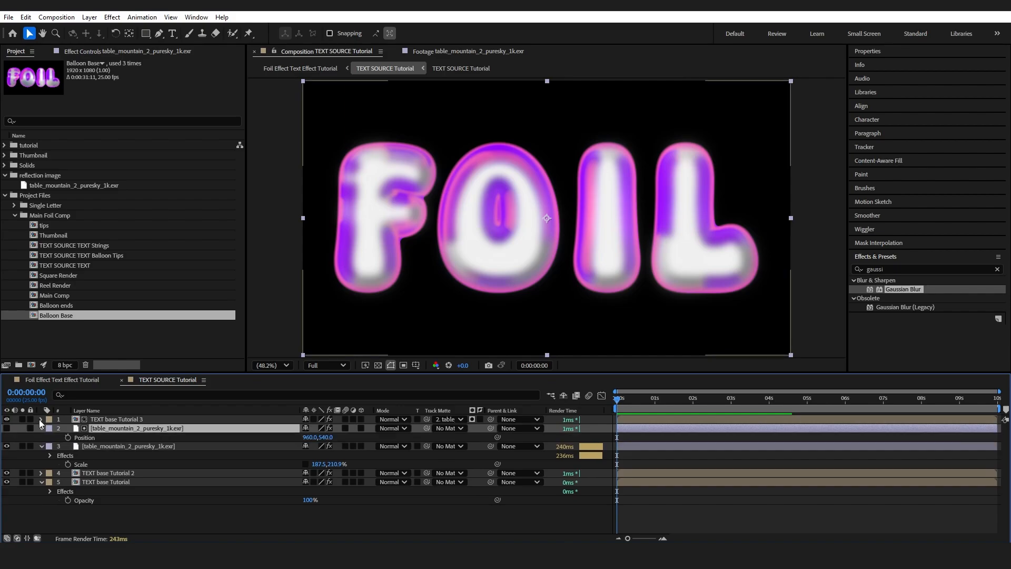
pyautogui.click(67, 437)
pyautogui.click(658, 403)
pyautogui.moveTo(658, 403); pyautogui.dragTo(711, 409)
pyautogui.moveTo(310, 438); pyautogui.dragTo(378, 439)
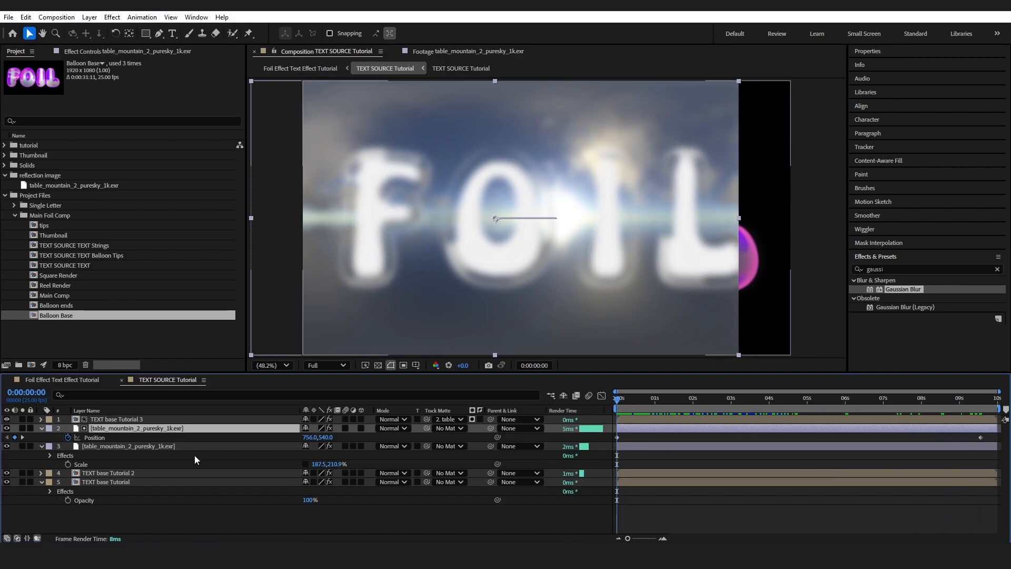
pyautogui.moveTo(617, 403); pyautogui.dragTo(981, 406)
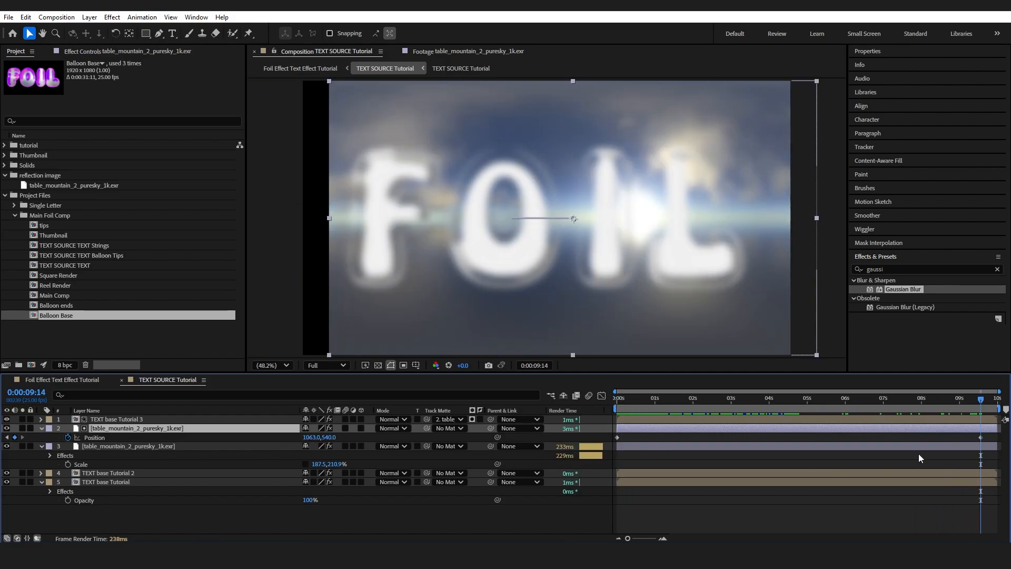
pyautogui.moveTo(621, 401); pyautogui.dragTo(612, 403)
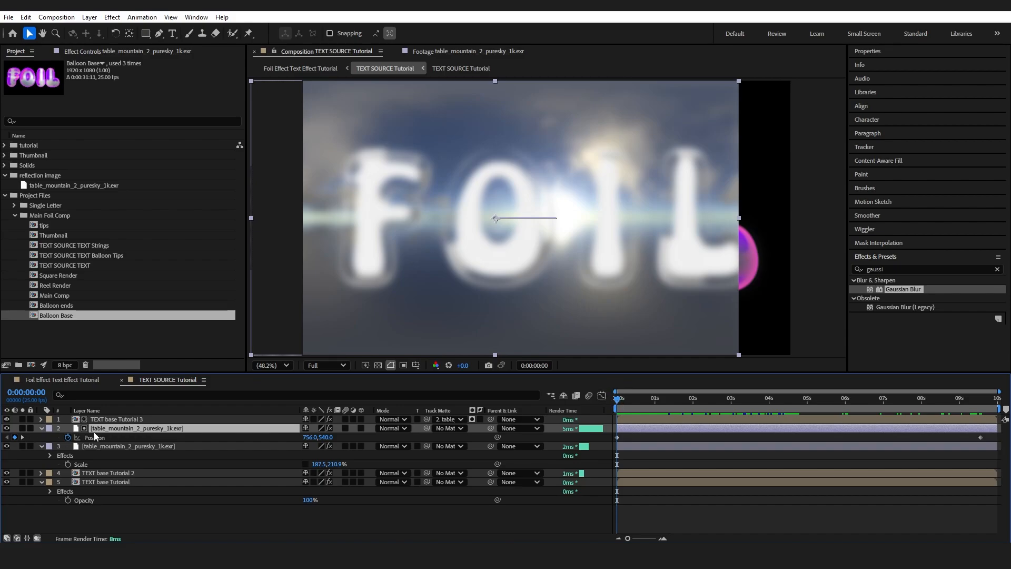
# Scale the matte sky layer to about 208.5, 234.6% and hide it
pyautogui.press('s')
pyautogui.moveTo(328, 437); pyautogui.dragTo(351, 439)
pyautogui.moveTo(616, 401)
pyautogui.mouseDown()
pyautogui.moveTo(921, 403)
pyautogui.moveTo(617, 406)
pyautogui.mouseUp()
pyautogui.click(7, 428)
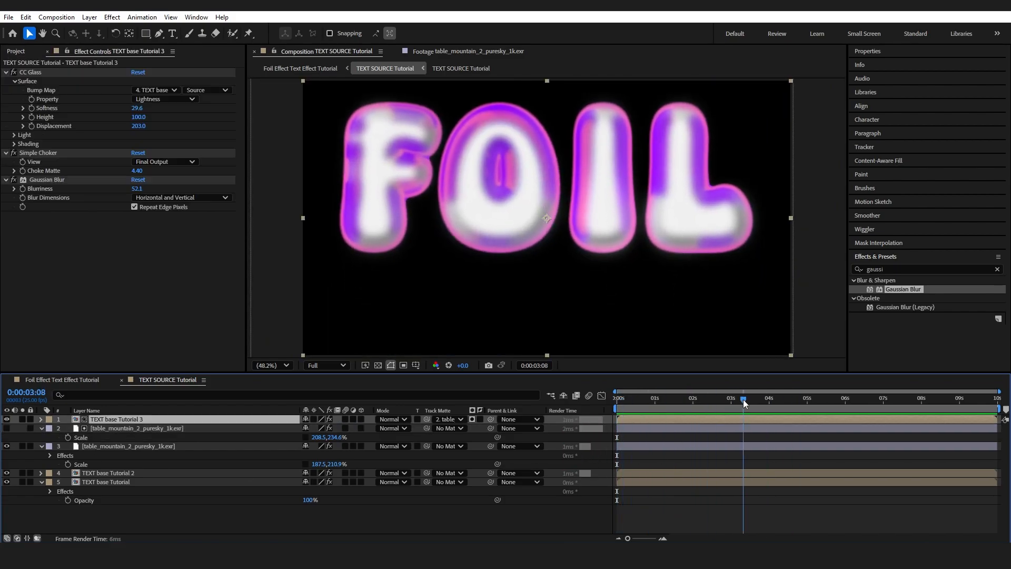
# Switch TEXT base Tutorial 3's track matte from alpha to luma and play back the animation from the first frame
pyautogui.moveTo(744, 400); pyautogui.dragTo(634, 416)
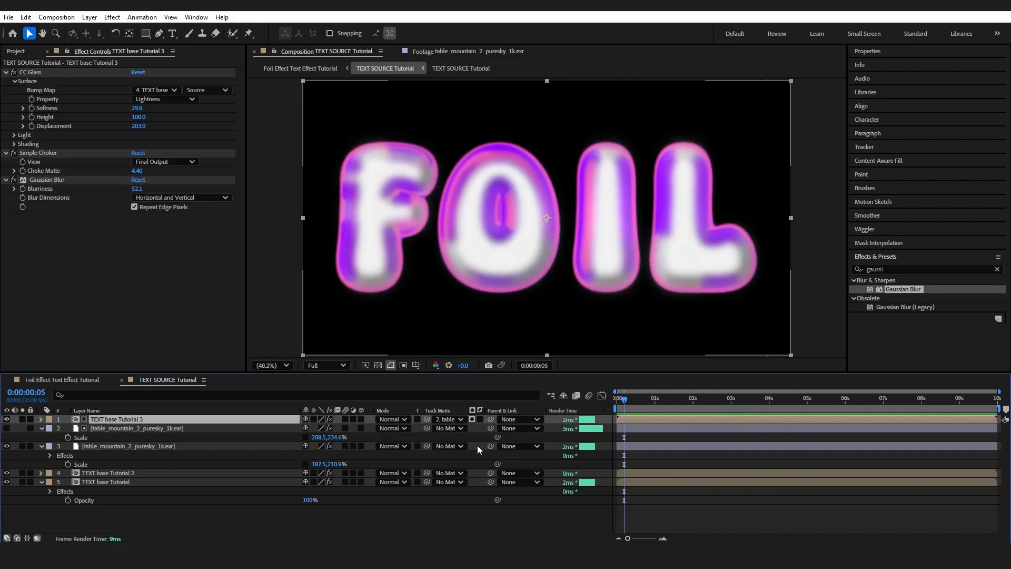
pyautogui.press('Home')
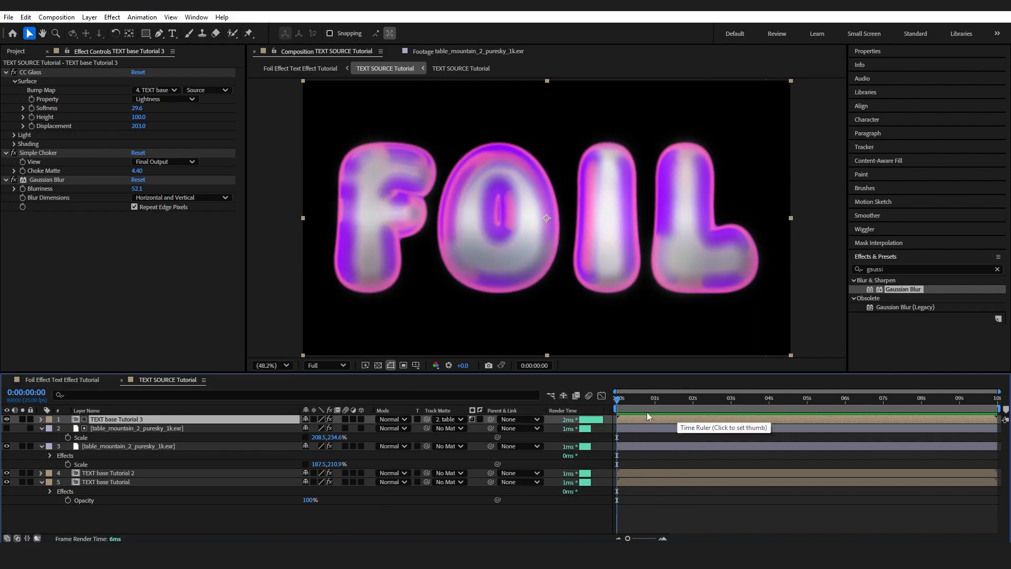
pyautogui.moveTo(618, 401); pyautogui.dragTo(576, 407)
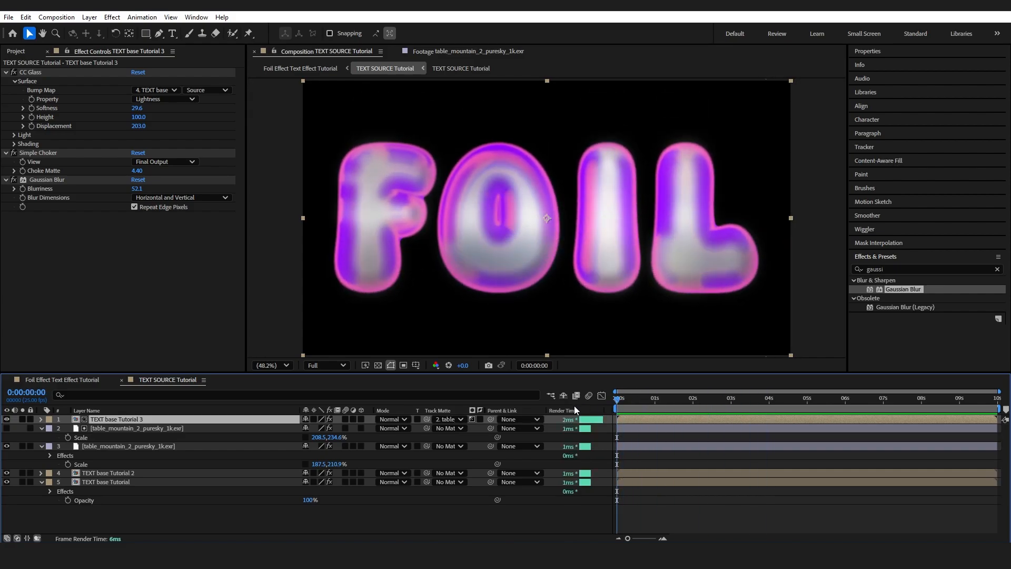
pyautogui.press('space')
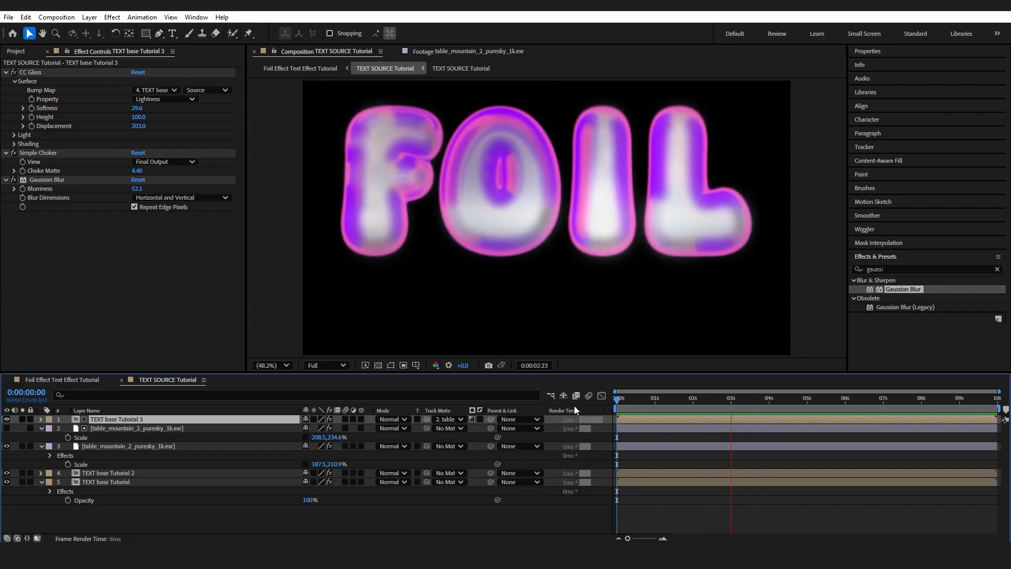
pyautogui.press('space')
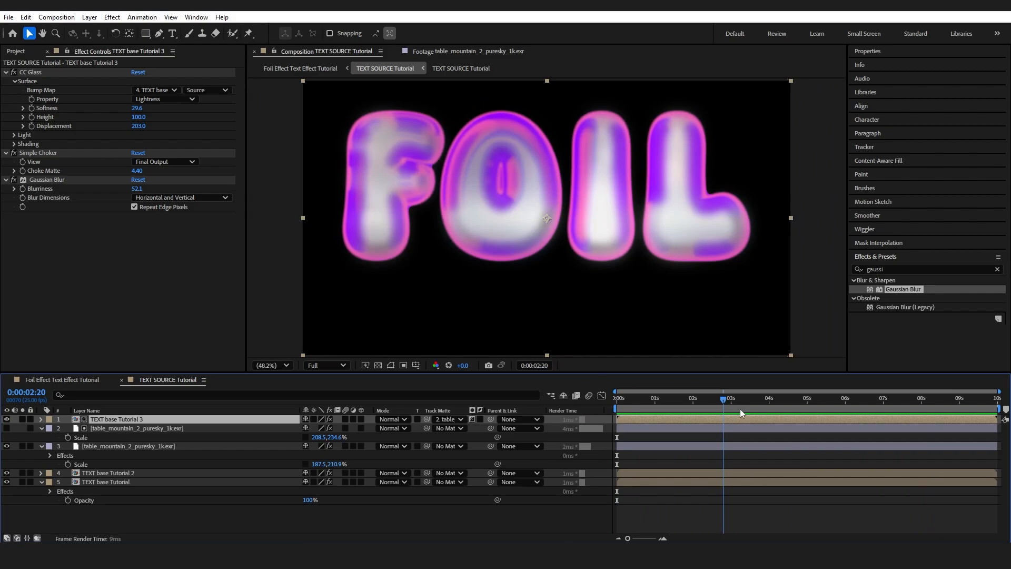
pyautogui.press('Home')
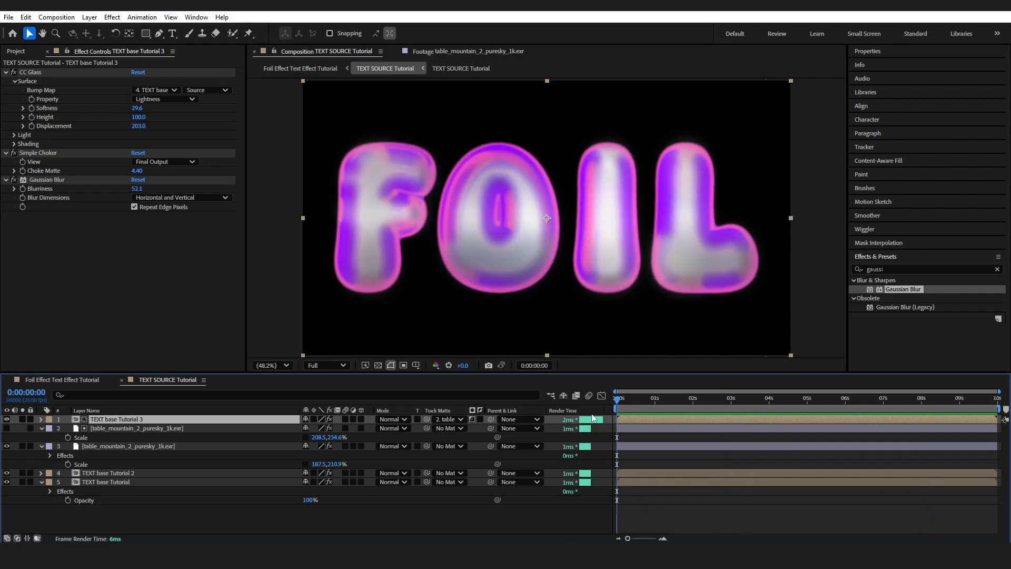
# Close the TEXT SOURCE Tutorial timeline and reopen it from the Foil Effect Text Effect Tutorial composition
pyautogui.click(122, 380)
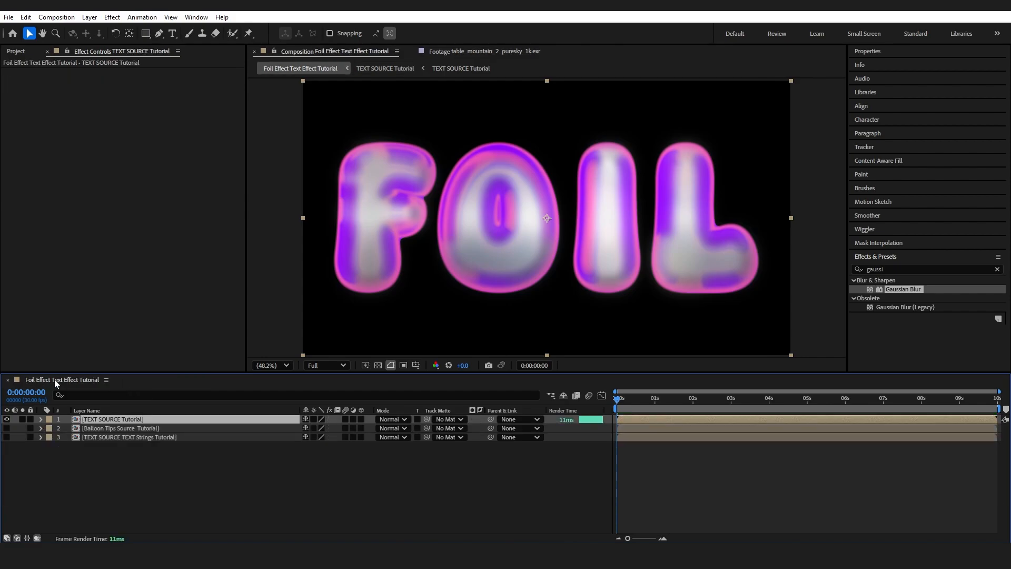
pyautogui.doubleClick(119, 420)
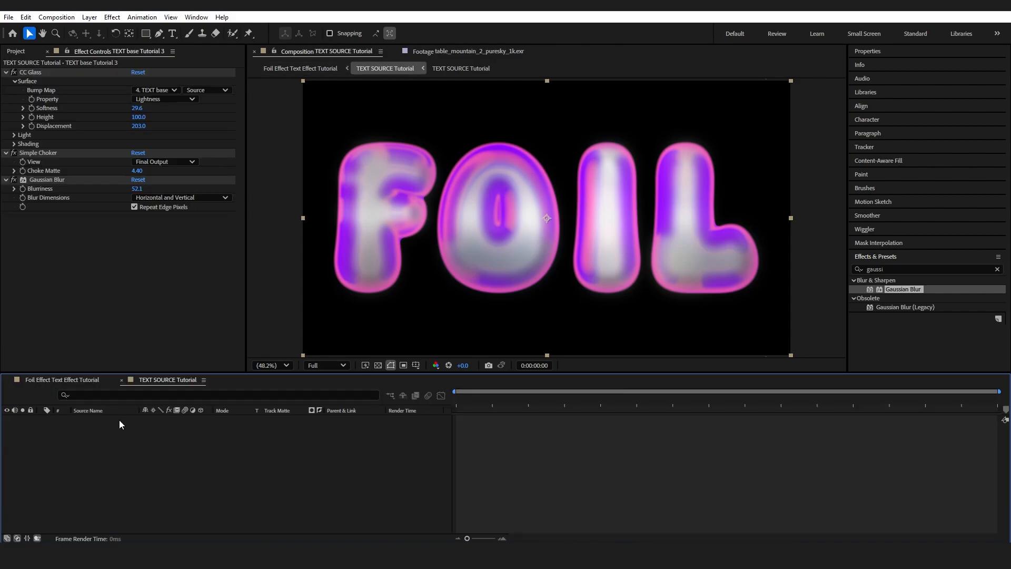
# Return to the Foil Effect Text Effect Tutorial composition and apply CC Vector Blur to the TEXT SOURCE Tutorial layer
pyautogui.click(75, 381)
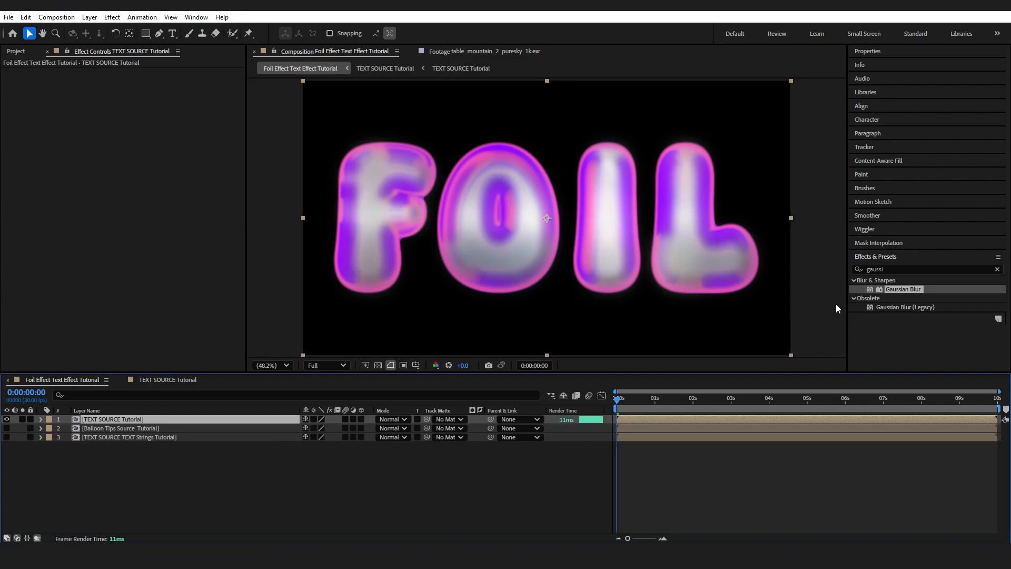
pyautogui.click(998, 269)
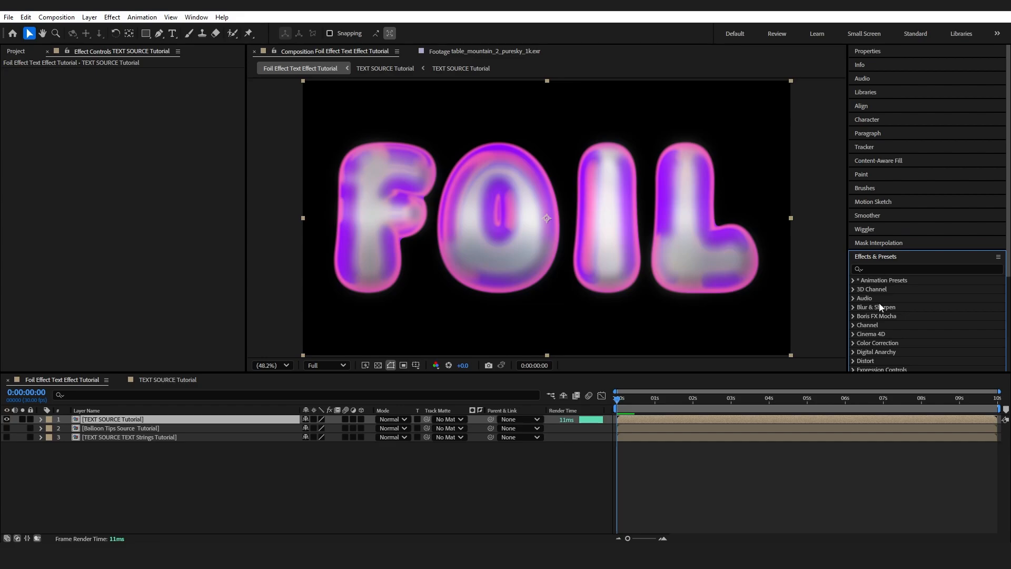
pyautogui.click(922, 269)
pyautogui.write('vector')
pyautogui.moveTo(896, 290); pyautogui.dragTo(147, 417)
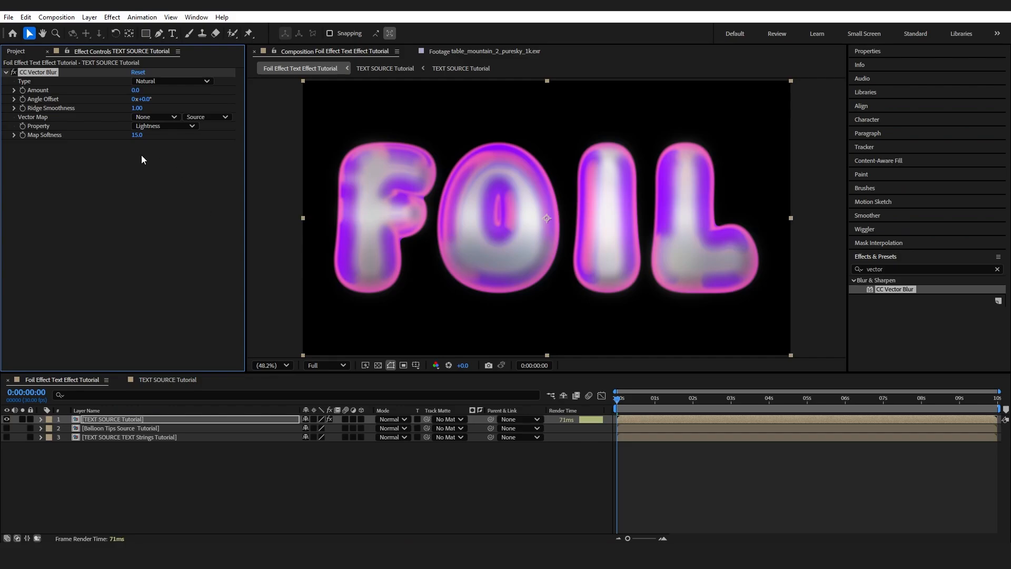
# Set CC Vector Blur to Perpendicular with Amount 400, Ridge Smoothness 2.60 and Map Softness 14.1, and preview up to 0:00:00:16
pyautogui.click(151, 83)
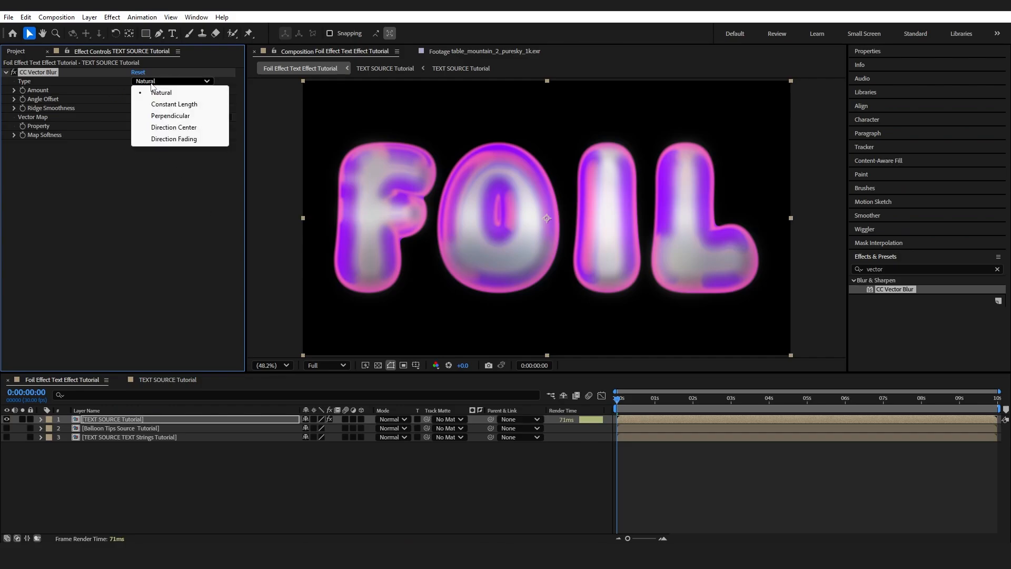
pyautogui.click(161, 116)
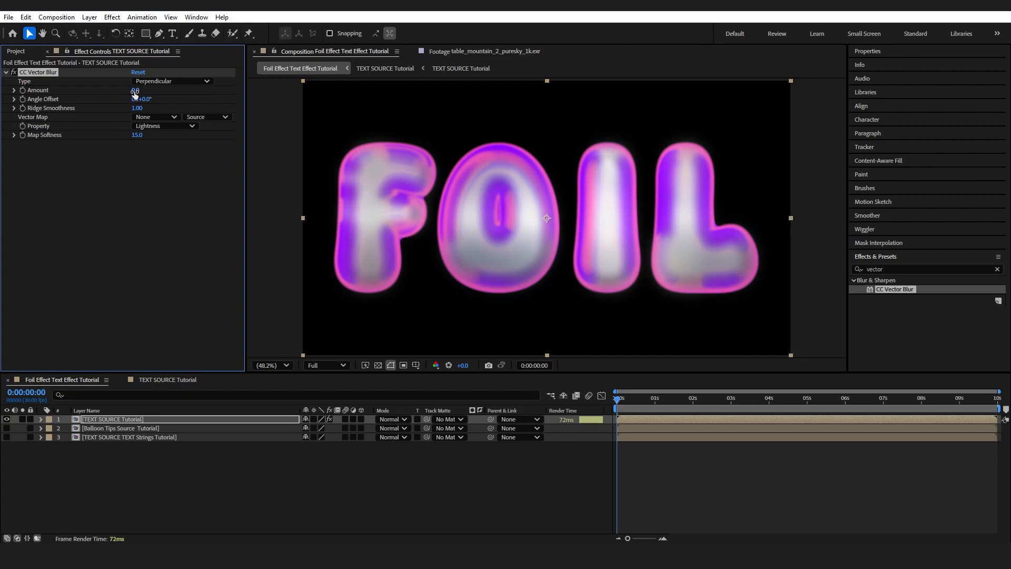
pyautogui.moveTo(136, 94); pyautogui.dragTo(281, 94)
pyautogui.moveTo(138, 108); pyautogui.dragTo(137, 137)
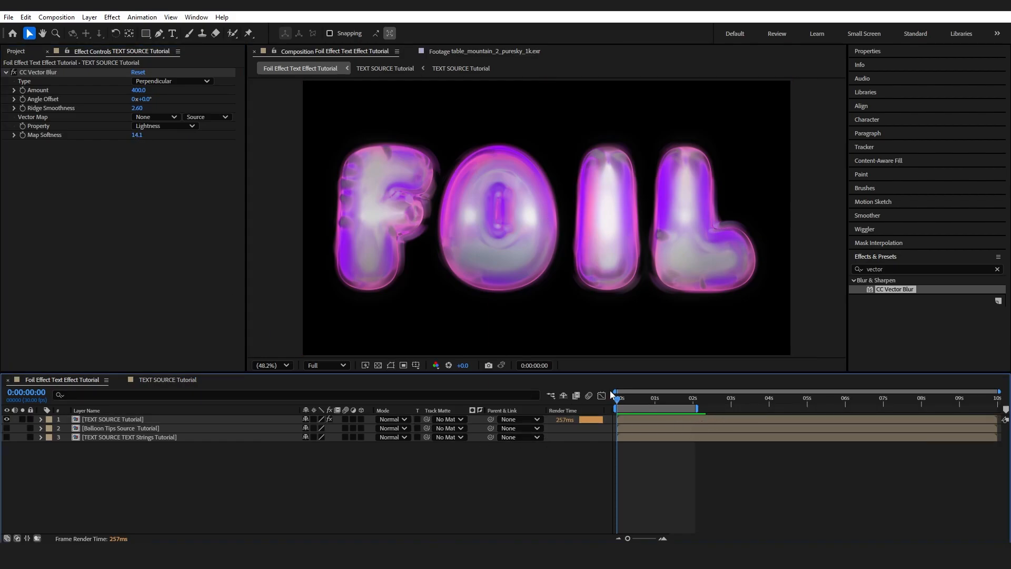
pyautogui.moveTo(612, 395); pyautogui.dragTo(637, 405)
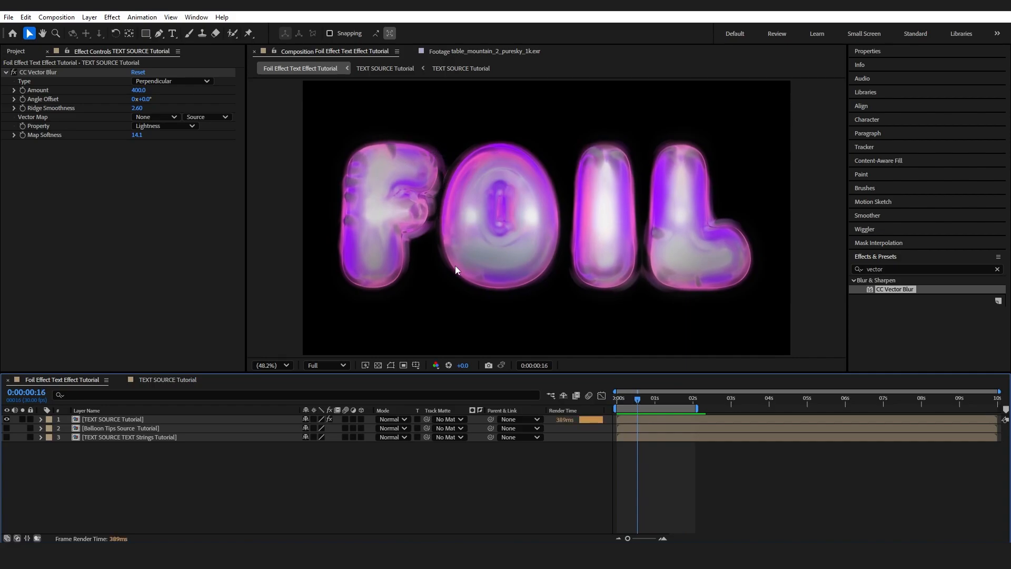
# Duplicate the TEXT SOURCE Tutorial layer, delete CC Vector Blur from the lower copy and hide that copy
pyautogui.click(112, 418)
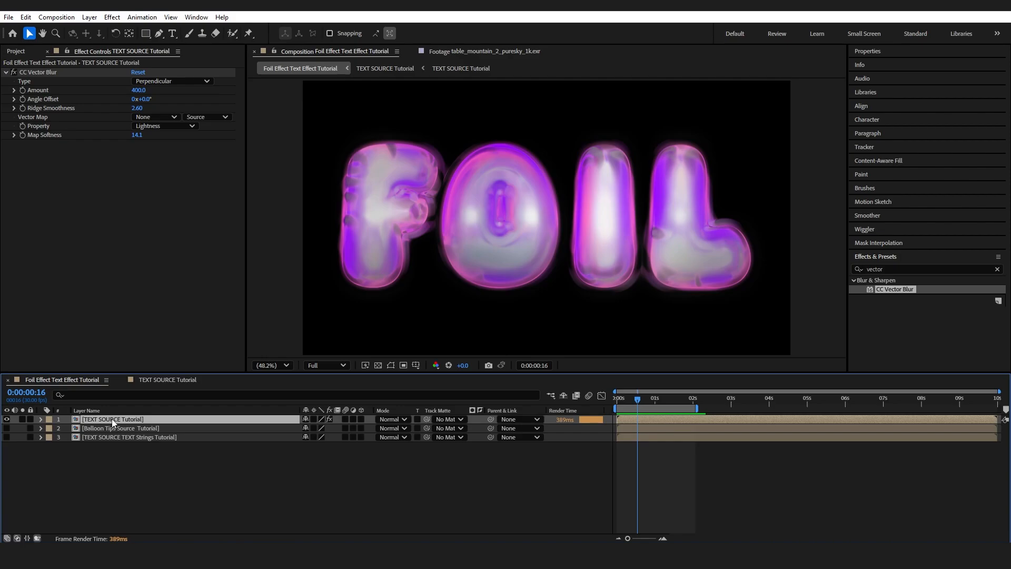
pyautogui.hotkey('ctrl', 'd')
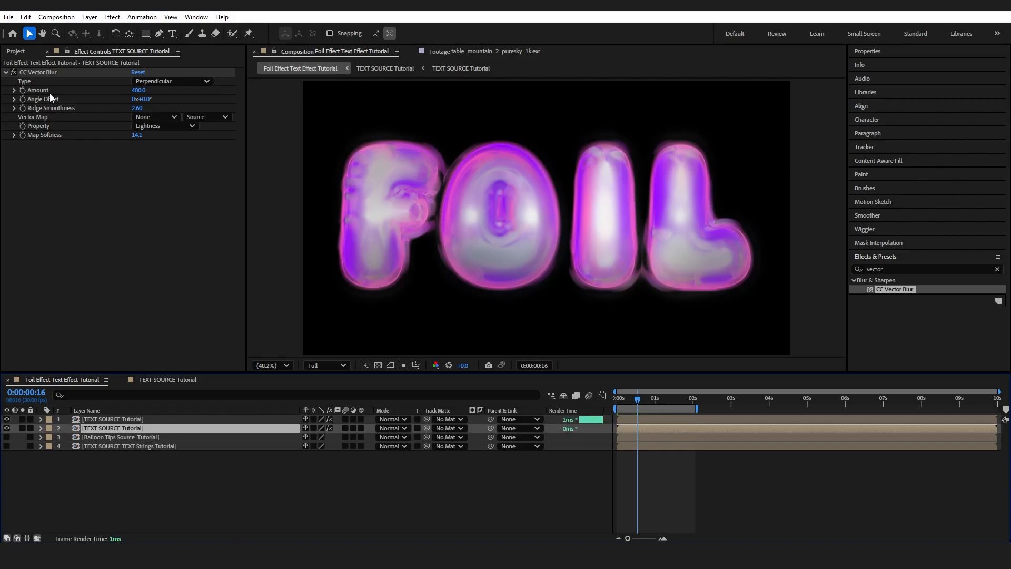
pyautogui.click(49, 73)
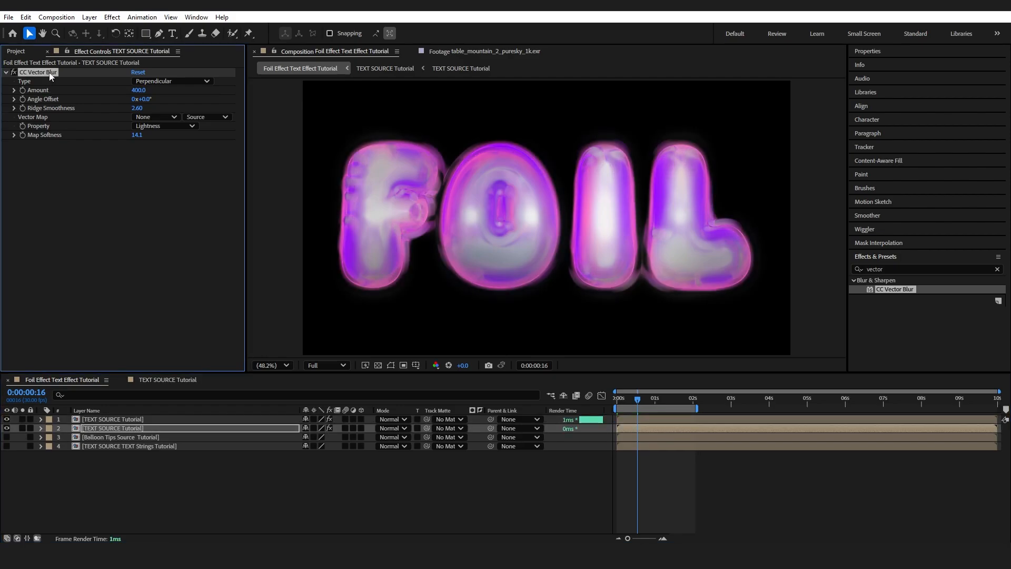
pyautogui.press('Delete')
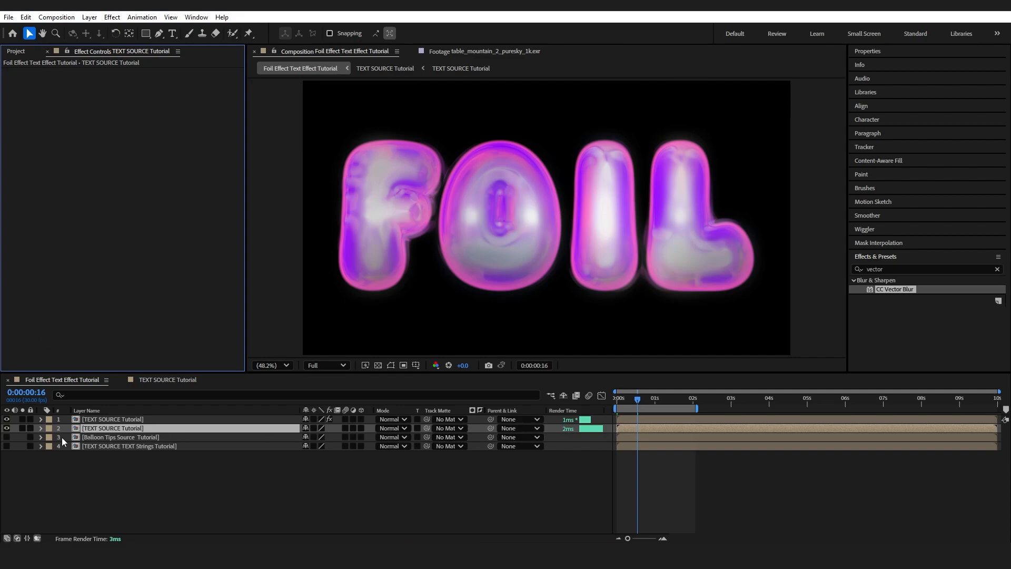
pyautogui.click(7, 428)
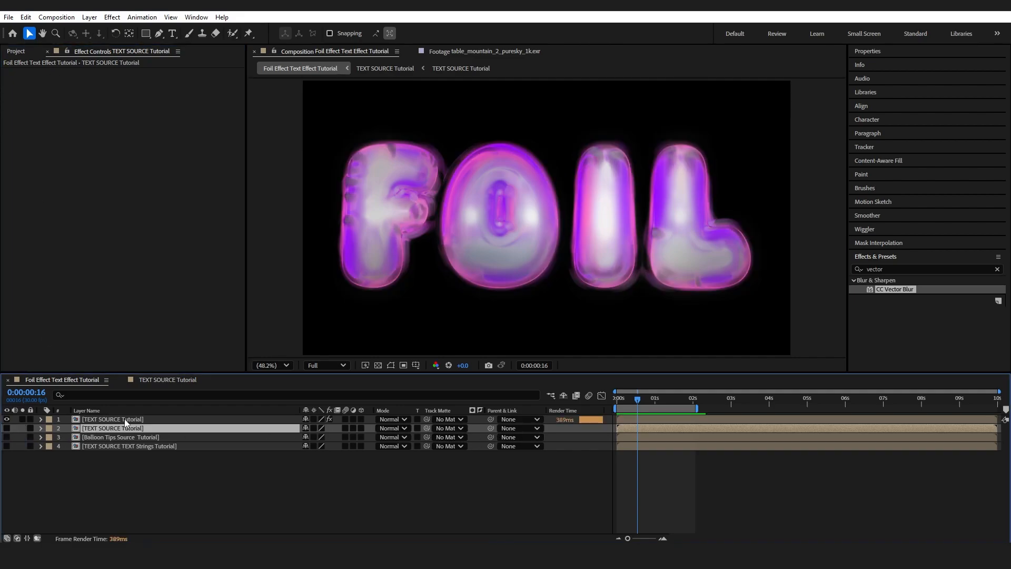
# Use the lower TEXT SOURCE Tutorial copy as the upper layer's track matte and scrub back to the first frame
pyautogui.click(126, 420)
pyautogui.click(452, 420)
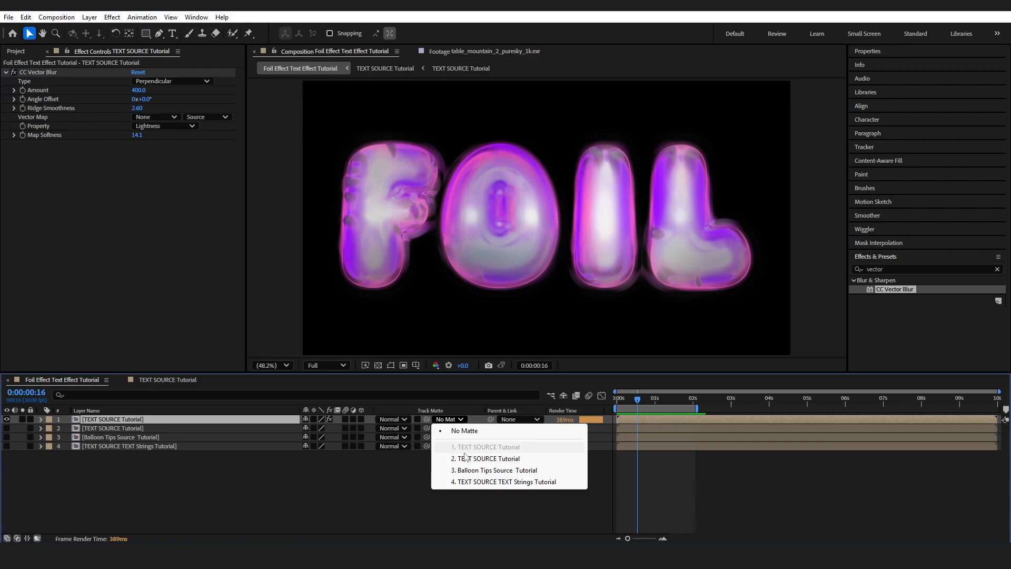
pyautogui.click(466, 459)
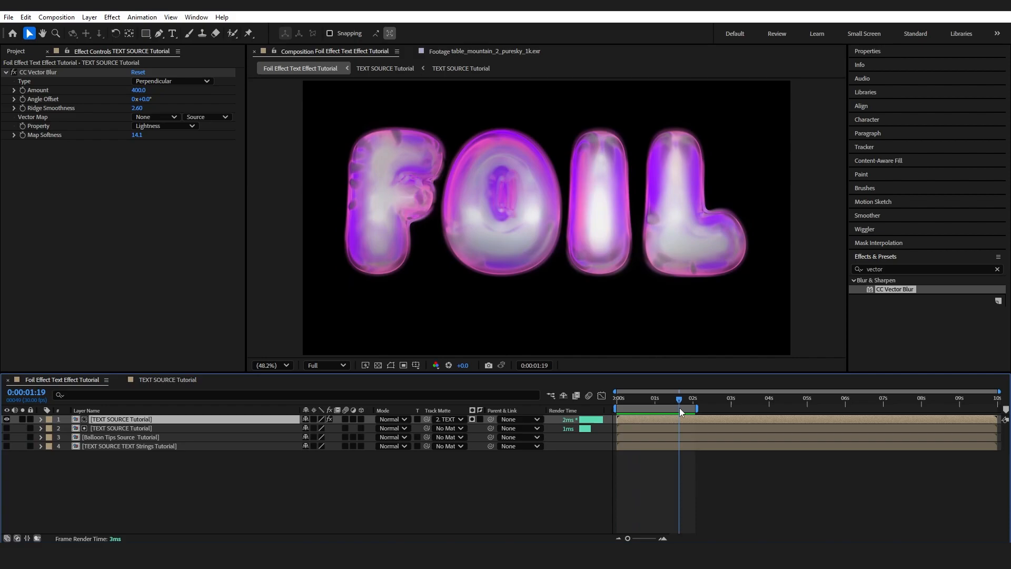
pyautogui.moveTo(680, 408); pyautogui.dragTo(592, 413)
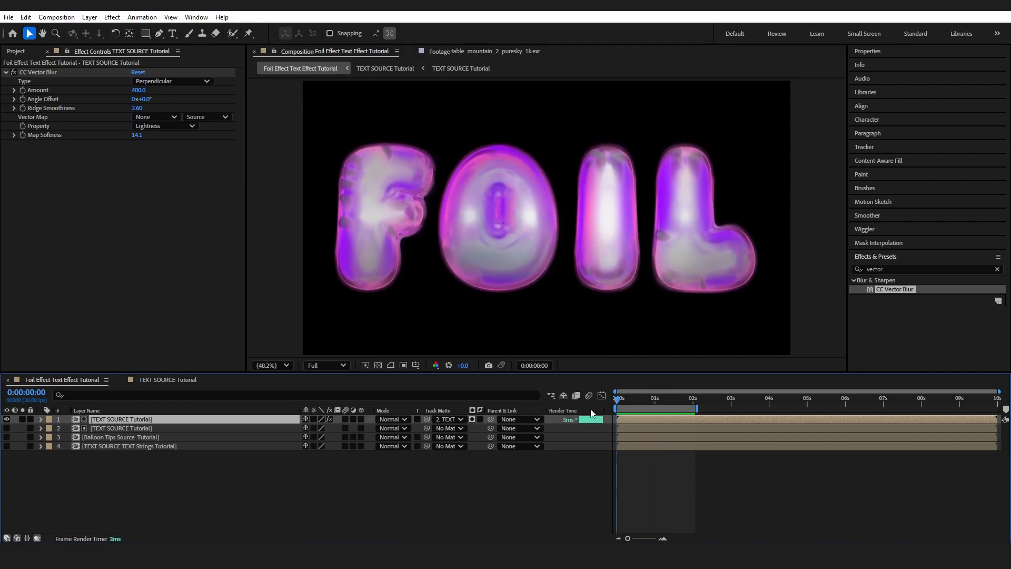
# Show the Balloon Tips Source Tutorial layer, and open its composition to play back the tips
pyautogui.click(99, 437)
pyautogui.click(6, 437)
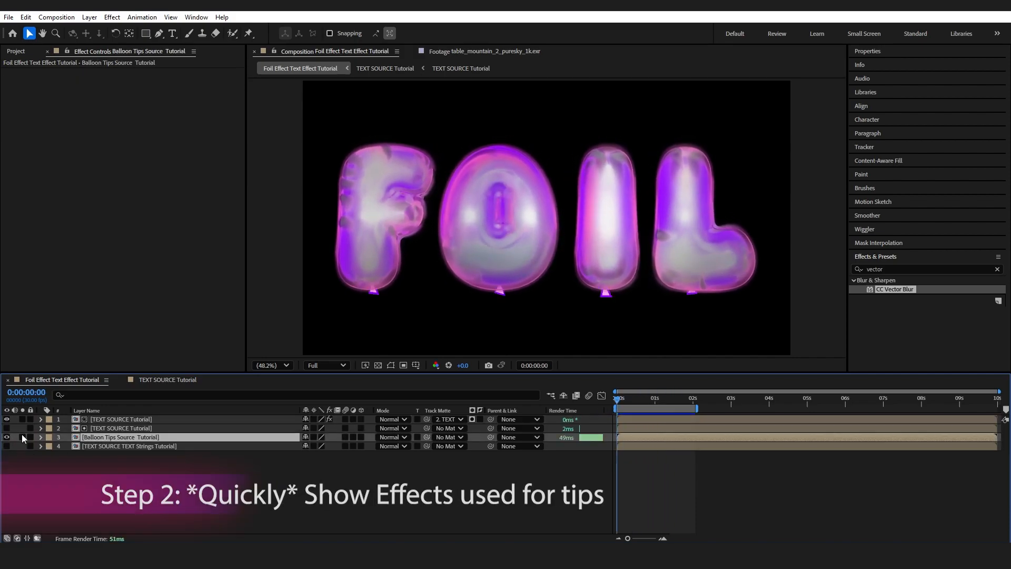
pyautogui.doubleClick(278, 437)
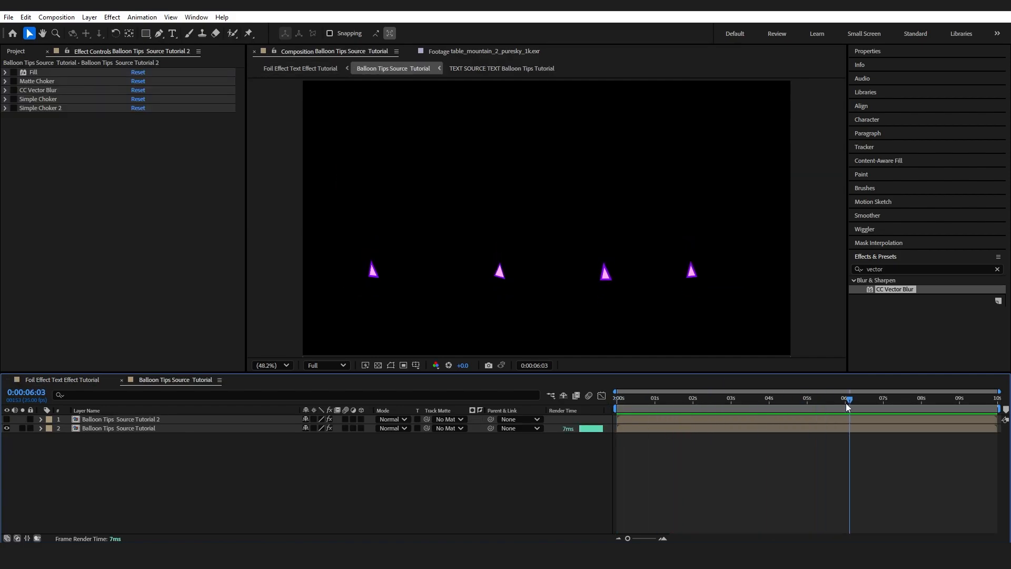
pyautogui.press('space')
# Enable CC Glass, Fill, Matte Choker, CC Vector Blur and both Simple Chokers on the Balloon Tips Source Tutorial layer
pyautogui.click(126, 429)
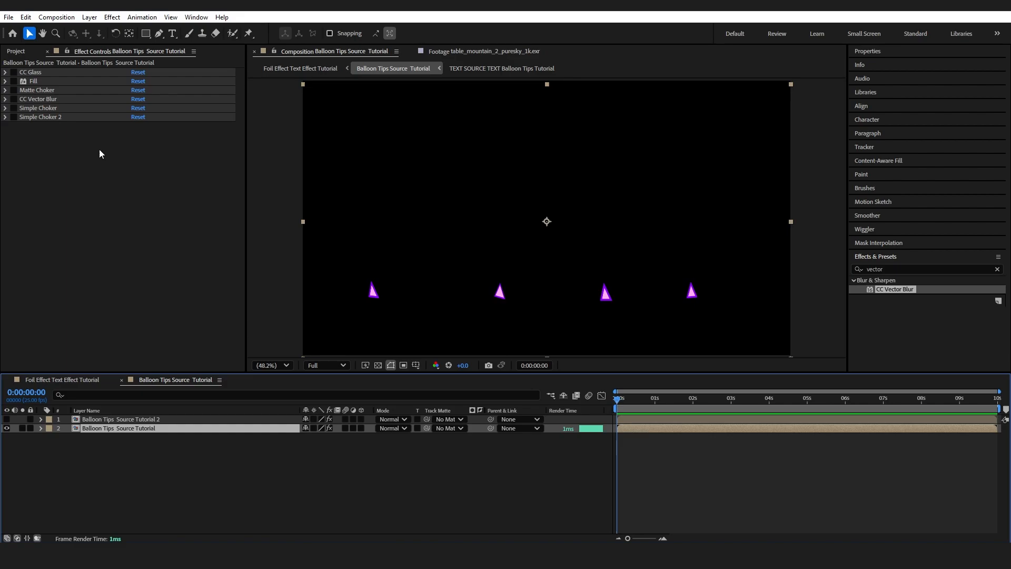
pyautogui.click(13, 72)
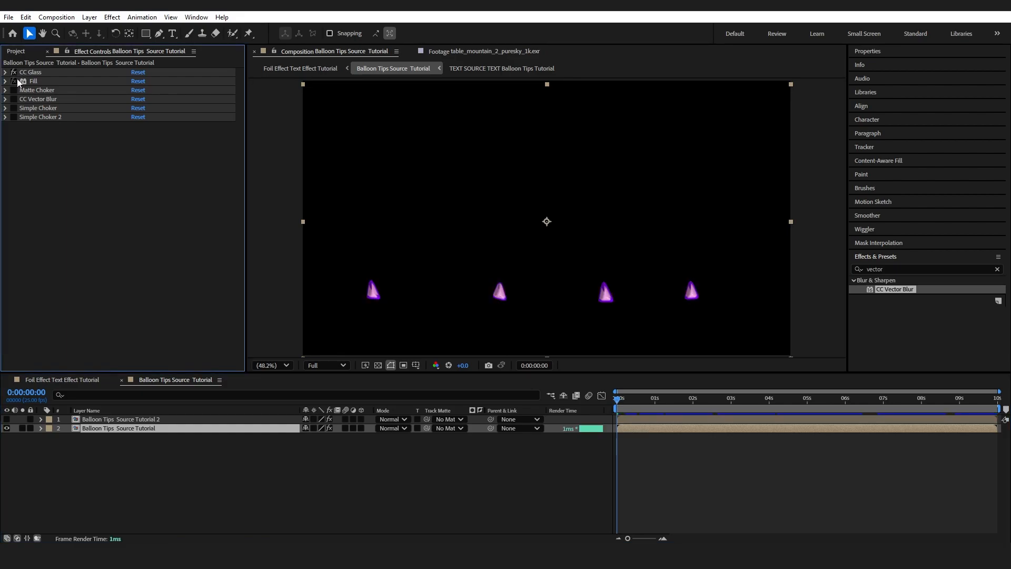
pyautogui.click(13, 81)
pyautogui.click(14, 90)
pyautogui.click(14, 99)
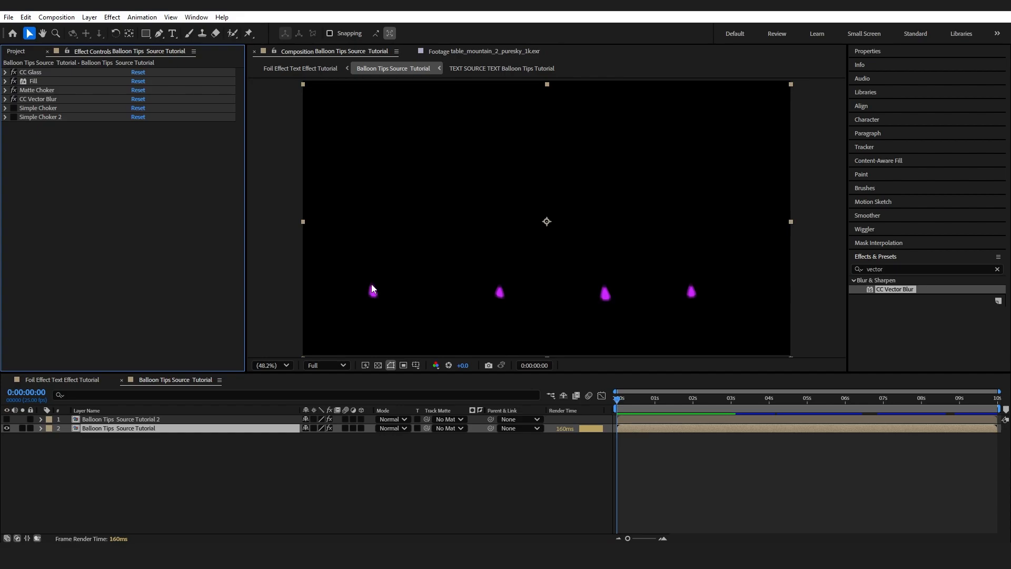
pyautogui.click(13, 108)
pyautogui.click(14, 116)
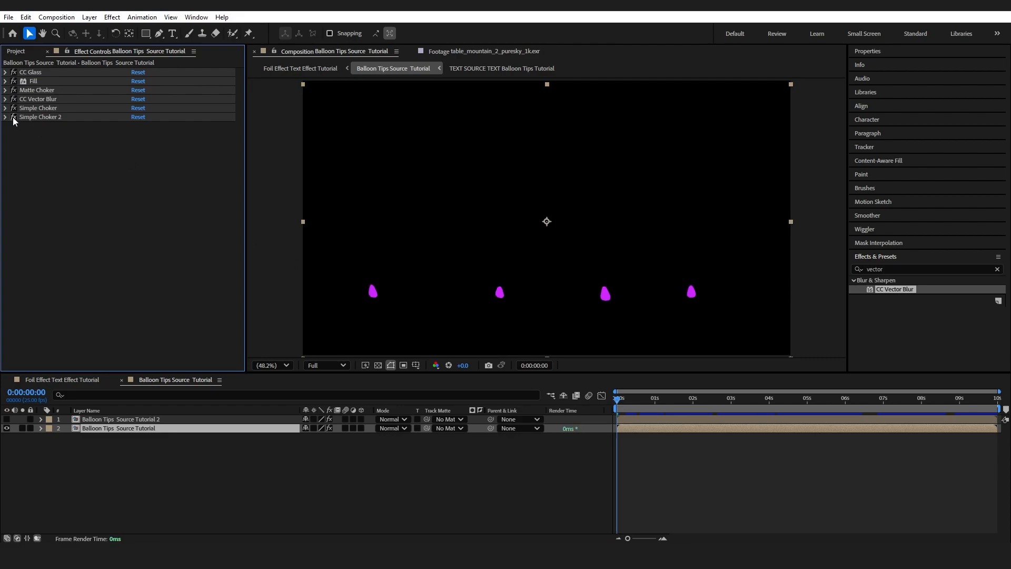
# Show Balloon Tips Source Tutorial 2 and enable its Fill, Matte Choker, CC Vector Blur and both Simple Choker effects
pyautogui.click(6, 419)
pyautogui.click(116, 419)
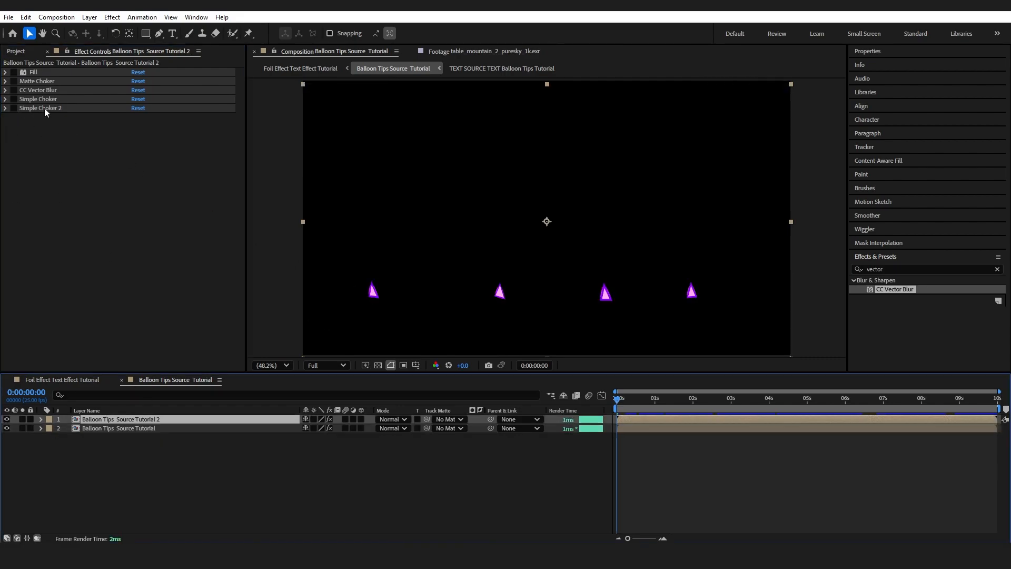
pyautogui.click(13, 72)
pyautogui.click(13, 81)
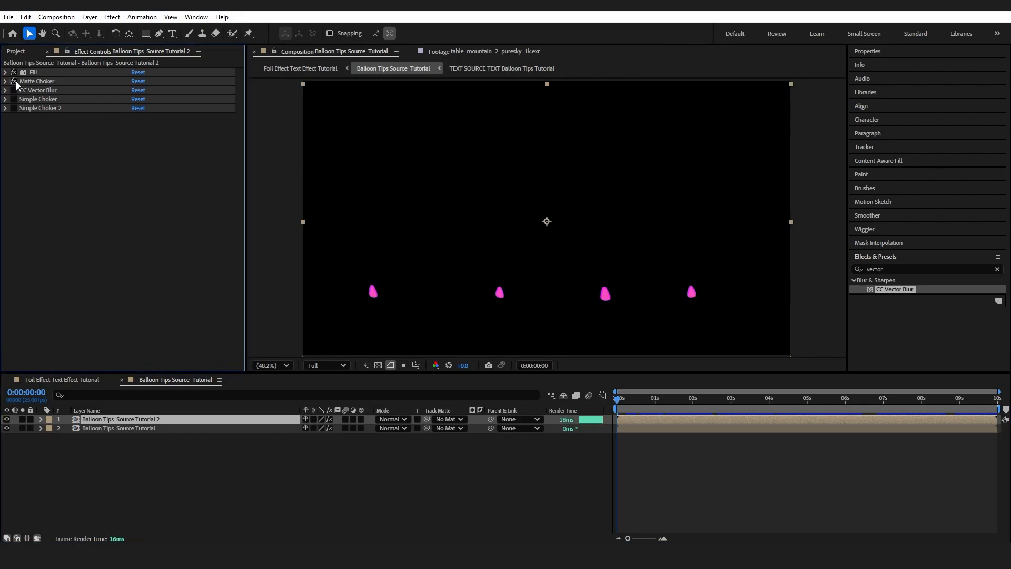
pyautogui.click(14, 90)
pyautogui.click(14, 99)
pyautogui.click(14, 108)
pyautogui.moveTo(631, 401); pyautogui.dragTo(520, 402)
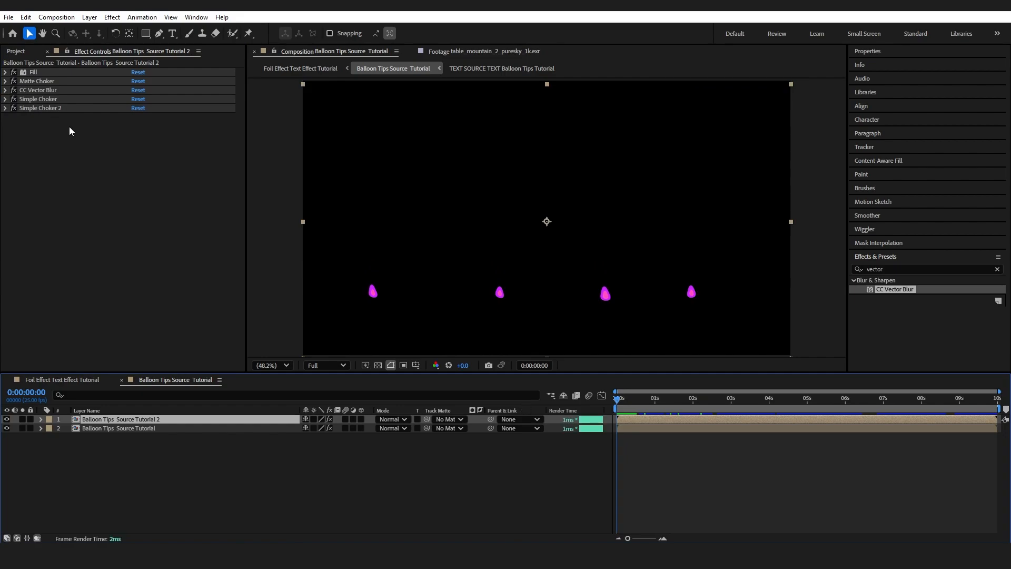
# Return to the Foil Effect Text Effect Tutorial composition and show the table_mountain_2_puresky_1k.exr layer over the balloon tips
pyautogui.click(64, 381)
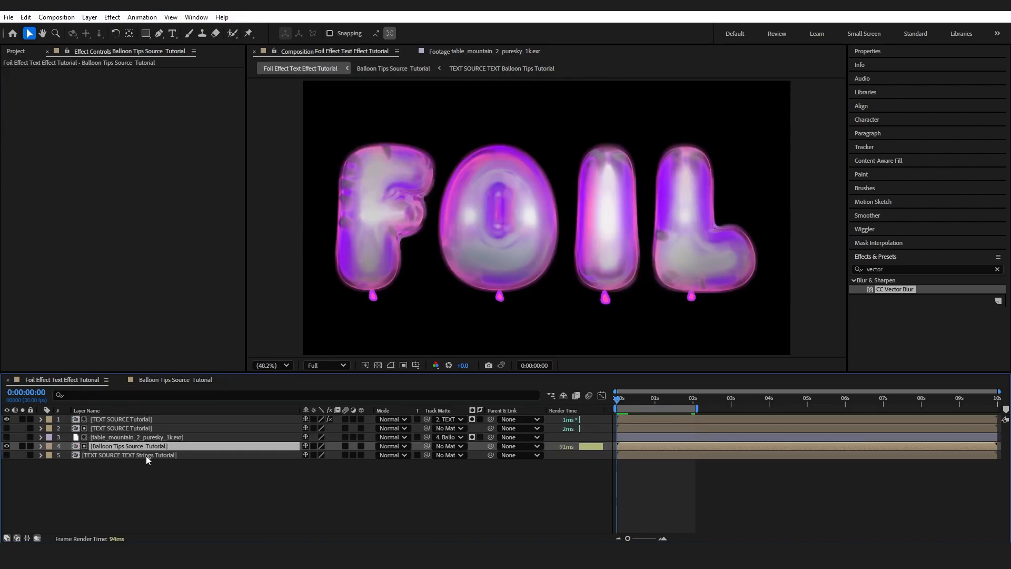
pyautogui.click(6, 438)
pyautogui.click(125, 438)
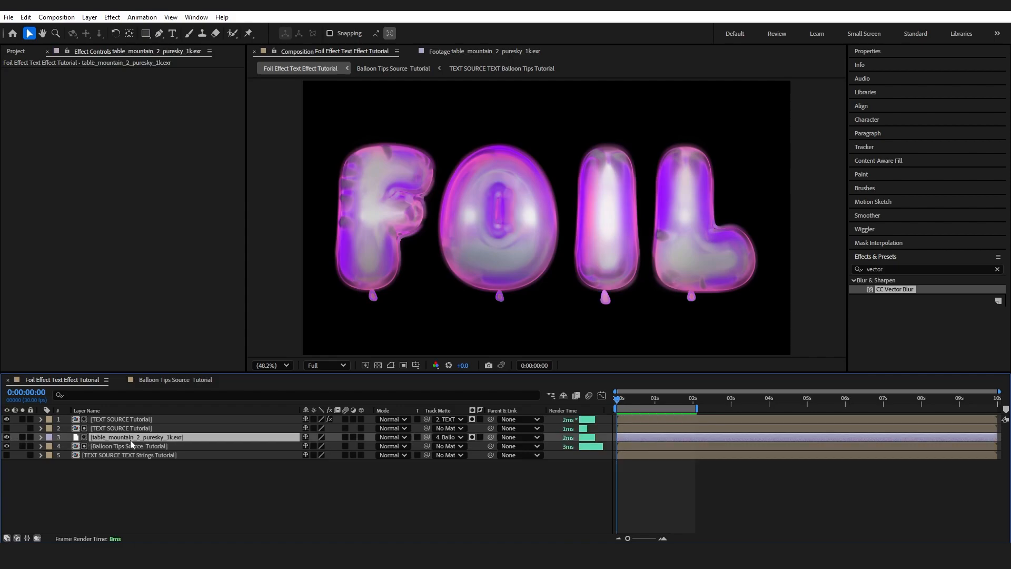
# Remove the sky layer's track matte, reassign Balloon Tips Source Tutorial as its matte and turn the tips layer's visibility back on
pyautogui.click(451, 437)
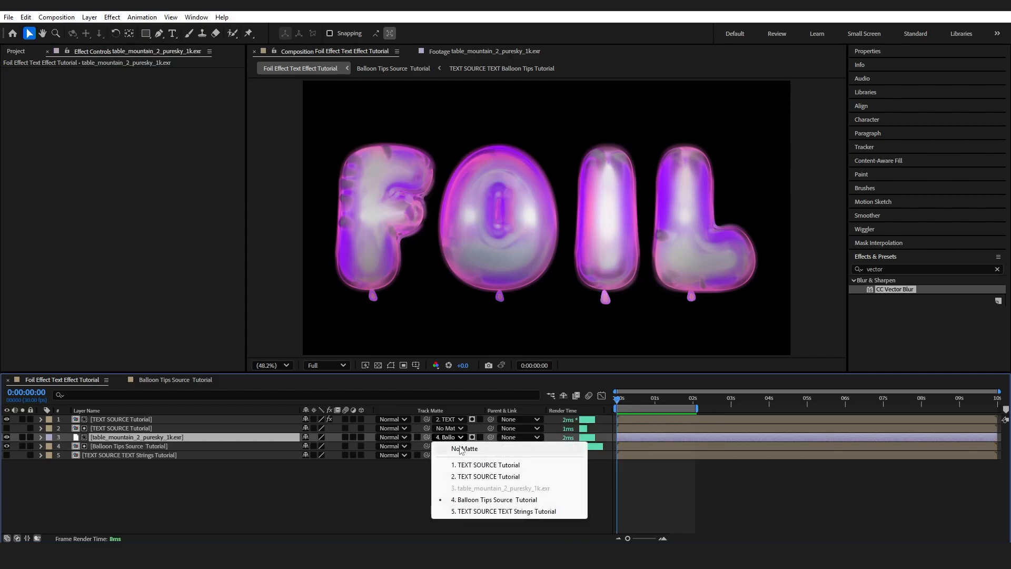
pyautogui.click(460, 449)
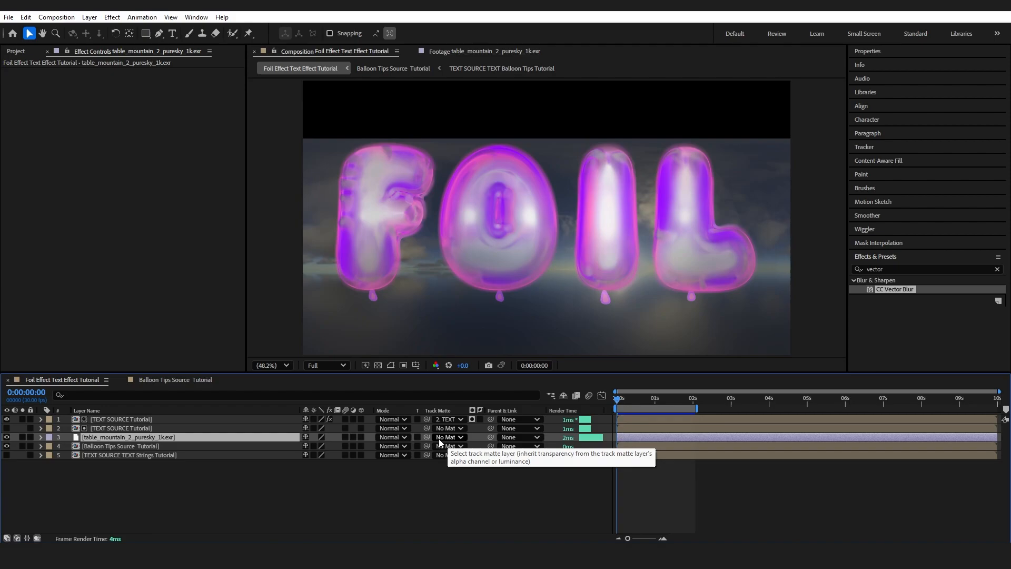
pyautogui.click(445, 437)
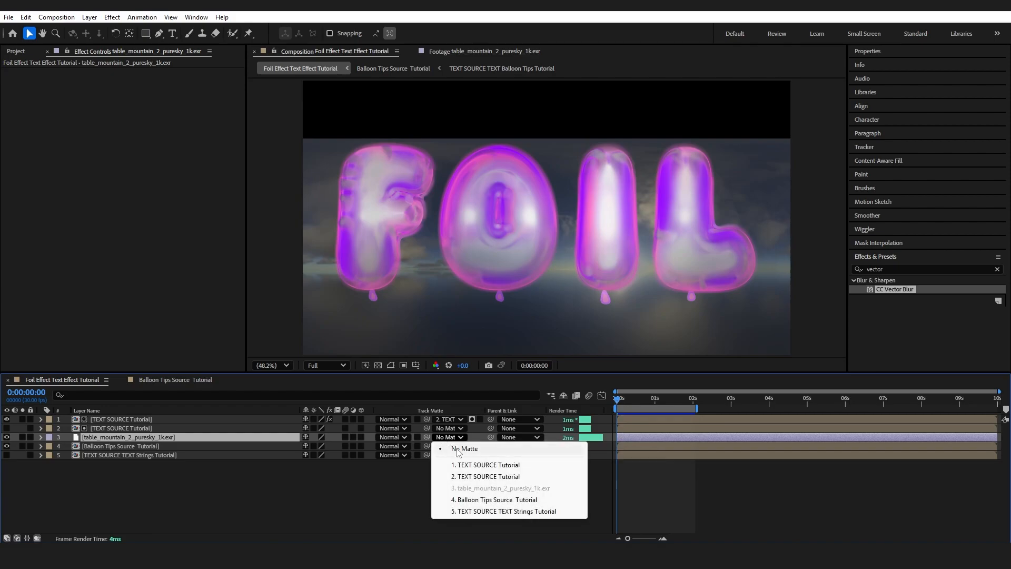
pyautogui.click(509, 499)
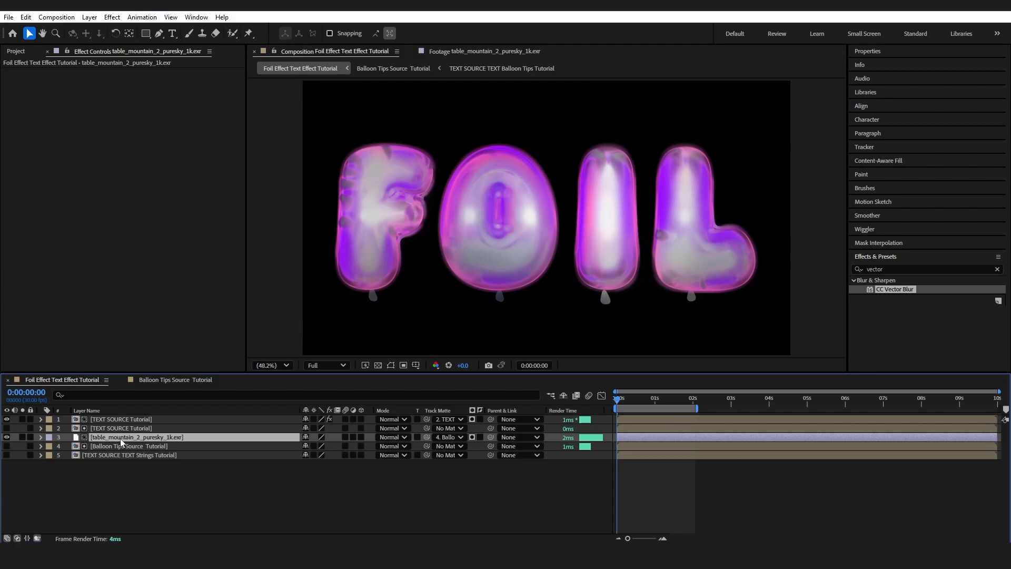
pyautogui.press('t')
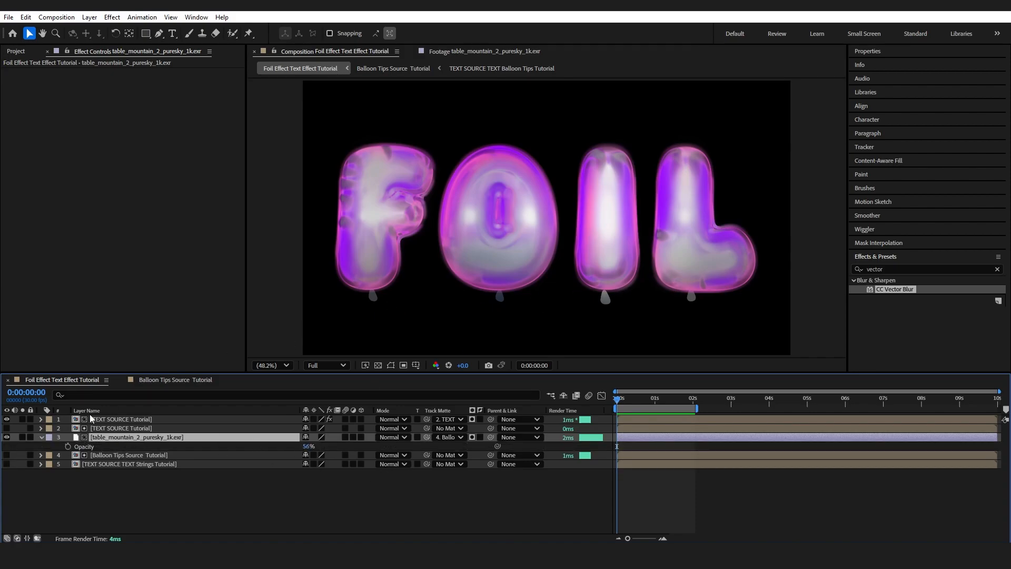
pyautogui.click(7, 455)
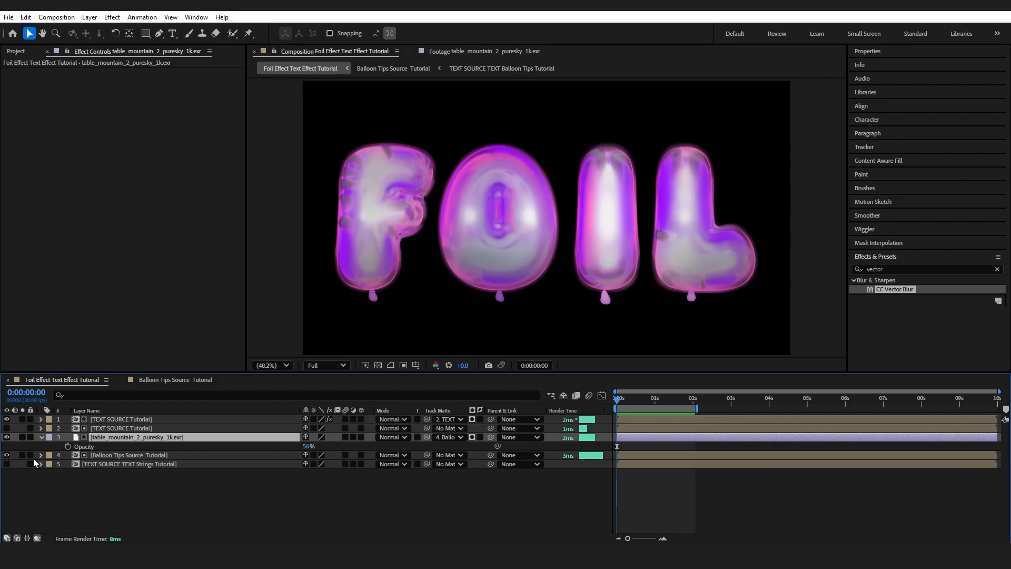
# Show the TEXT SOURCE TEXT Strings Tutorial layer and preview the balloon animation, stopping at 0:00:00:07
pyautogui.click(137, 457)
pyautogui.press('space')
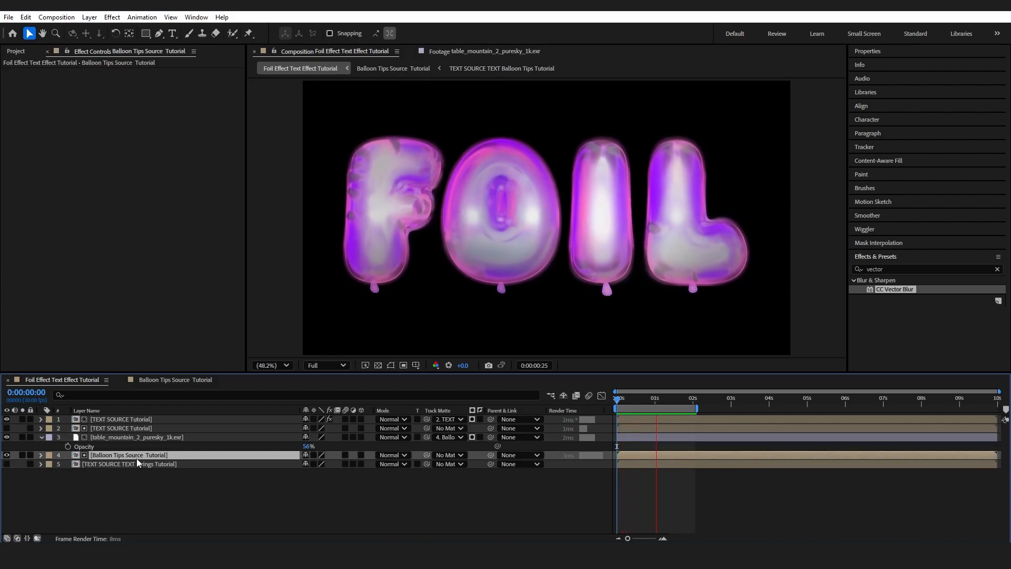
pyautogui.click(8, 464)
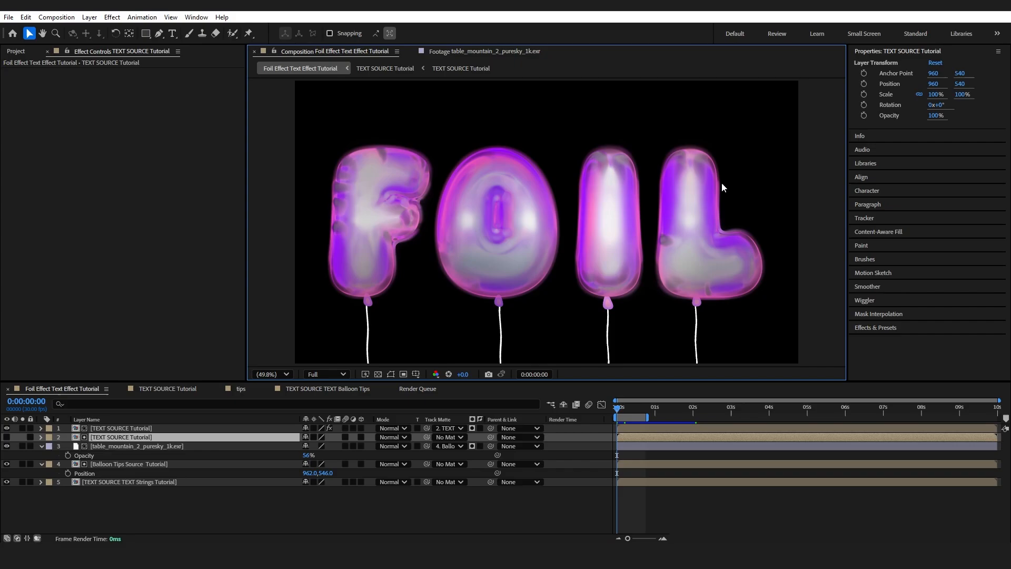
pyautogui.moveTo(634, 412); pyautogui.dragTo(625, 409)
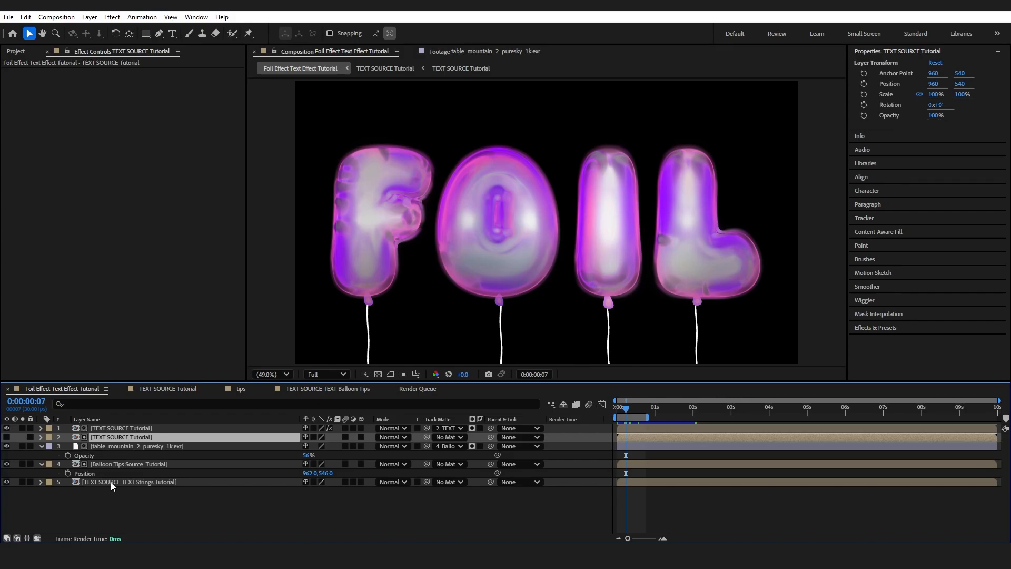
# Open the TEXT SOURCE Tutorial precomposition and disable Simple Choker 2 on the TEXT base Tutorial layer
pyautogui.doubleClick(115, 439)
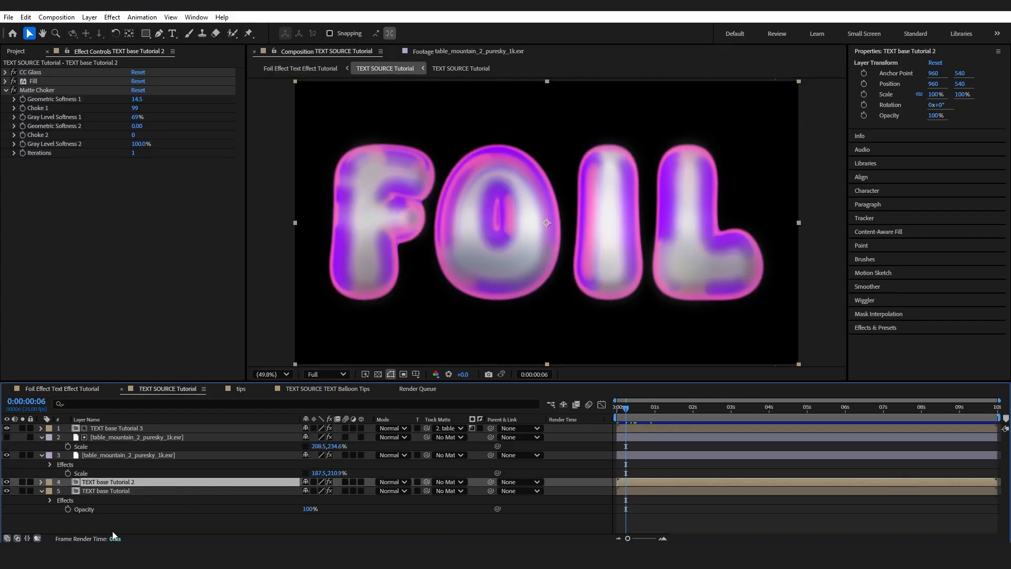
pyautogui.click(96, 491)
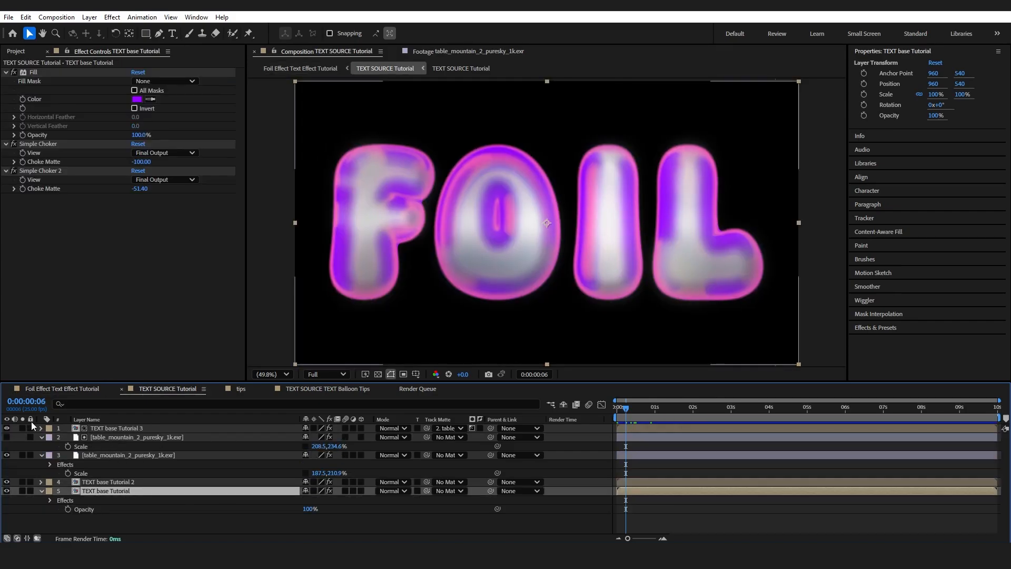
pyautogui.click(14, 170)
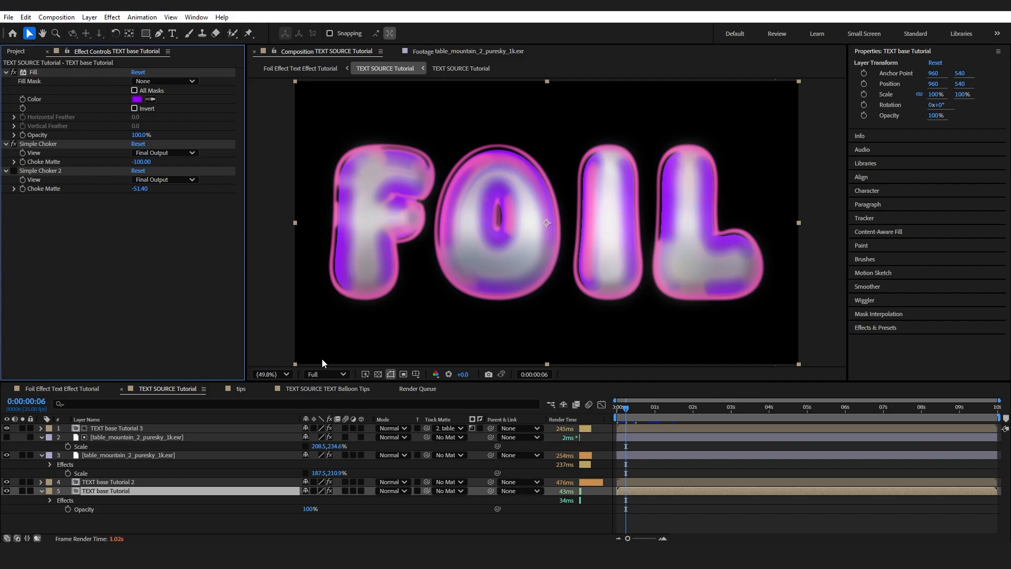
# Return to the Foil Effect Text Effect Tutorial composition and preview the animation from the start, stopping at 0:00:00:10
pyautogui.click(88, 388)
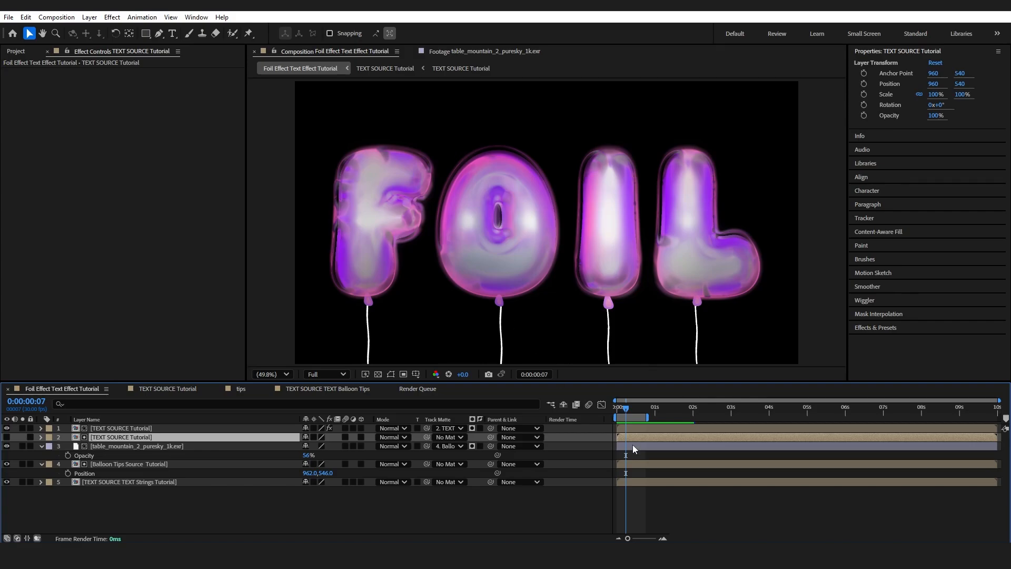
pyautogui.press('Home')
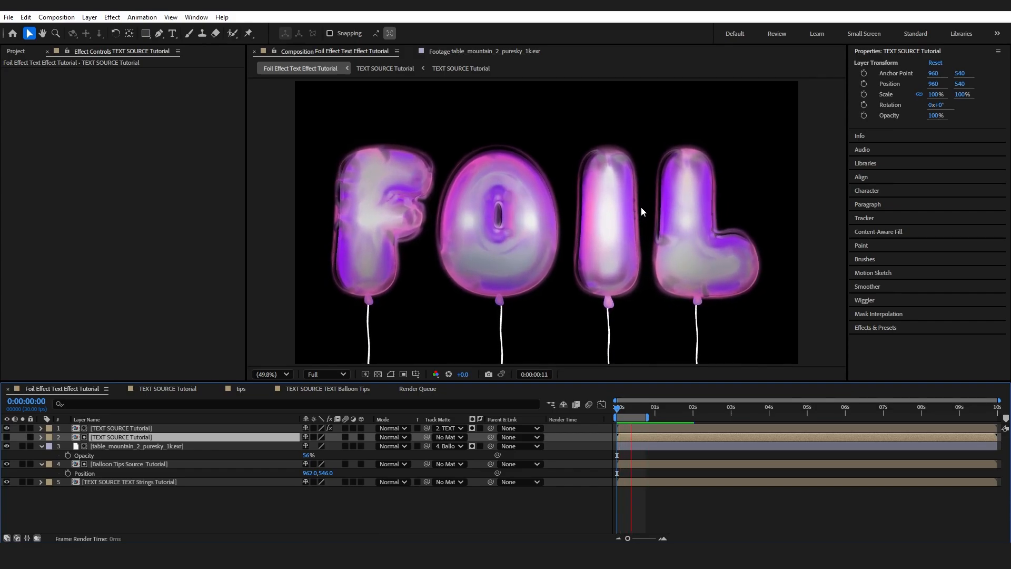
pyautogui.click(629, 408)
pyautogui.moveTo(629, 413); pyautogui.dragTo(630, 414)
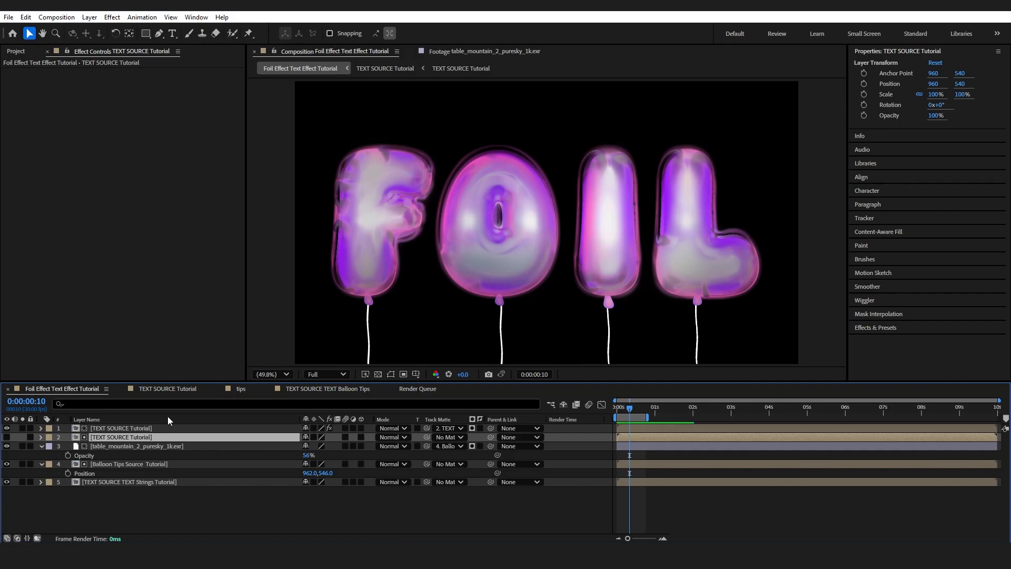
# Reopen the TEXT SOURCE Tutorial precomposition and re-enable Simple Choker 2 on the TEXT base Tutorial layer
pyautogui.doubleClick(78, 437)
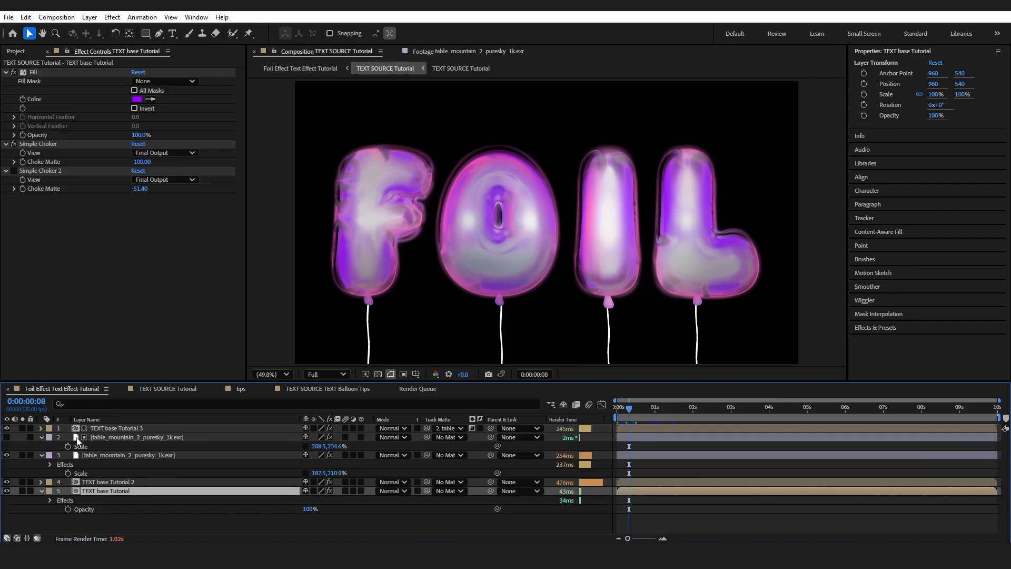
pyautogui.click(15, 174)
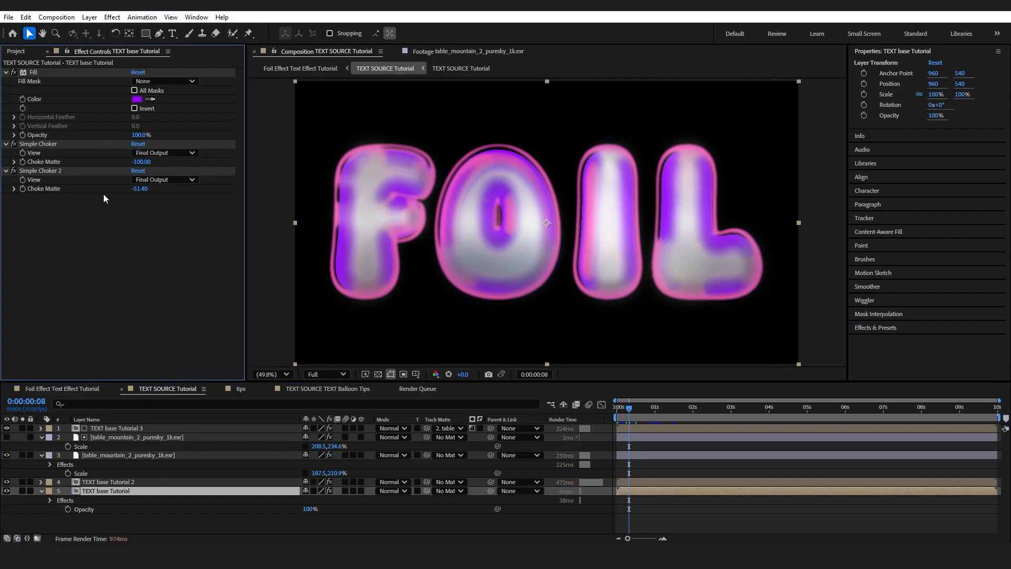
# Toggle the Matte Choker on TEXT base Tutorial 2 off and on to compare the letter edges, leaving it enabled
pyautogui.click(107, 482)
pyautogui.click(15, 94)
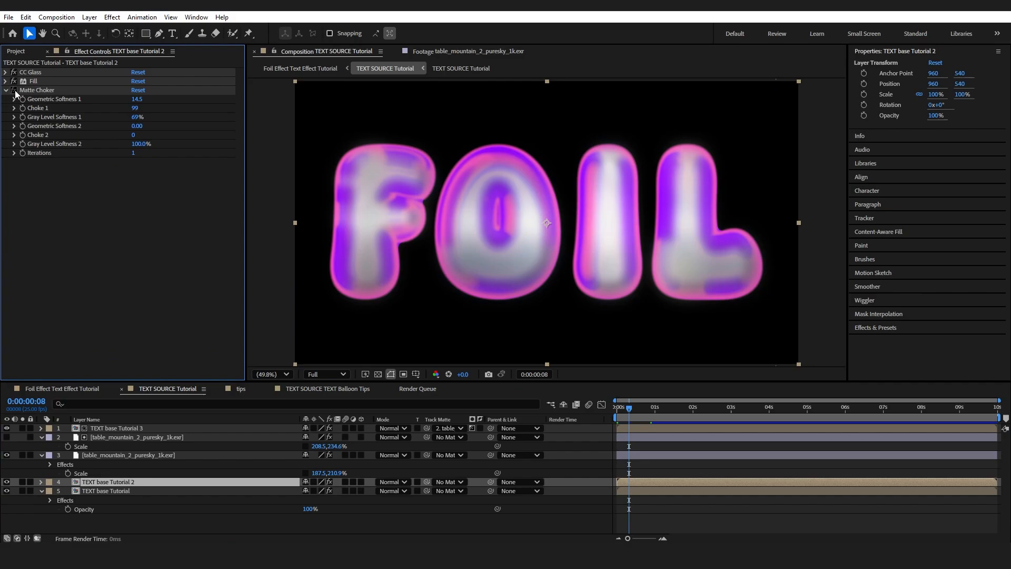
pyautogui.click(14, 91)
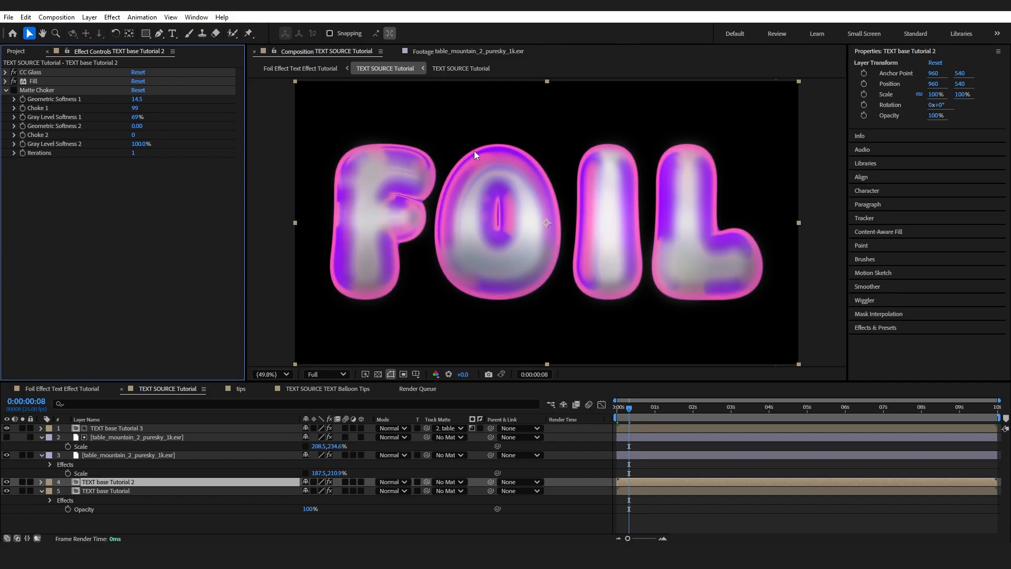
pyautogui.click(14, 90)
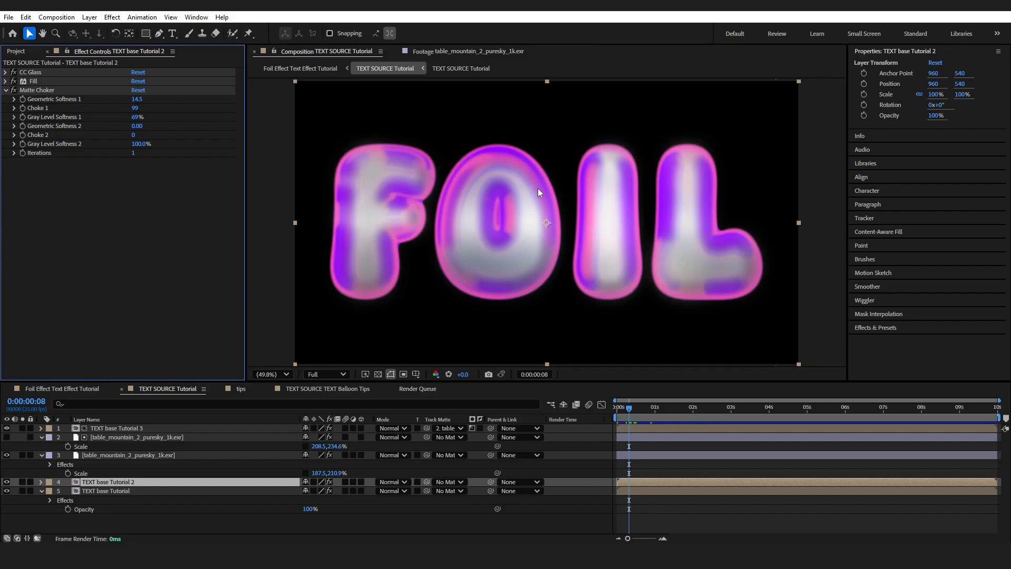
pyautogui.hotkey('ctrl', 'z')
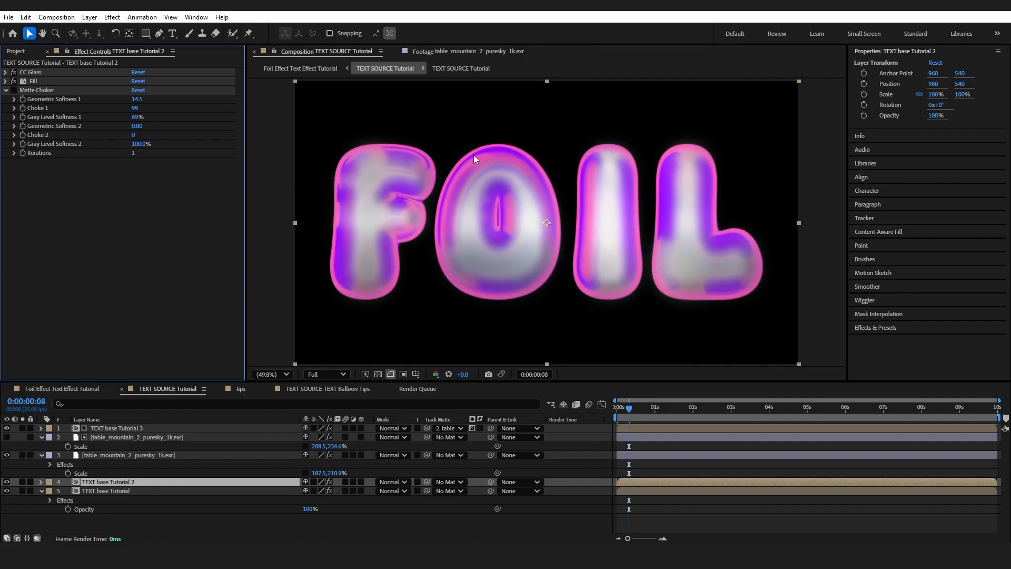
pyautogui.click(14, 90)
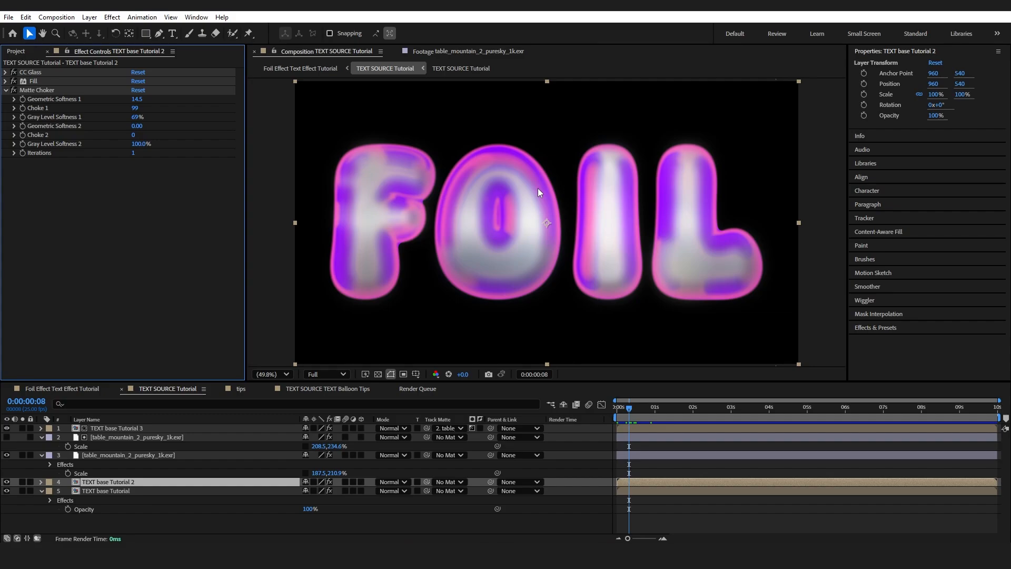
pyautogui.hotkey('ctrl', 'z')
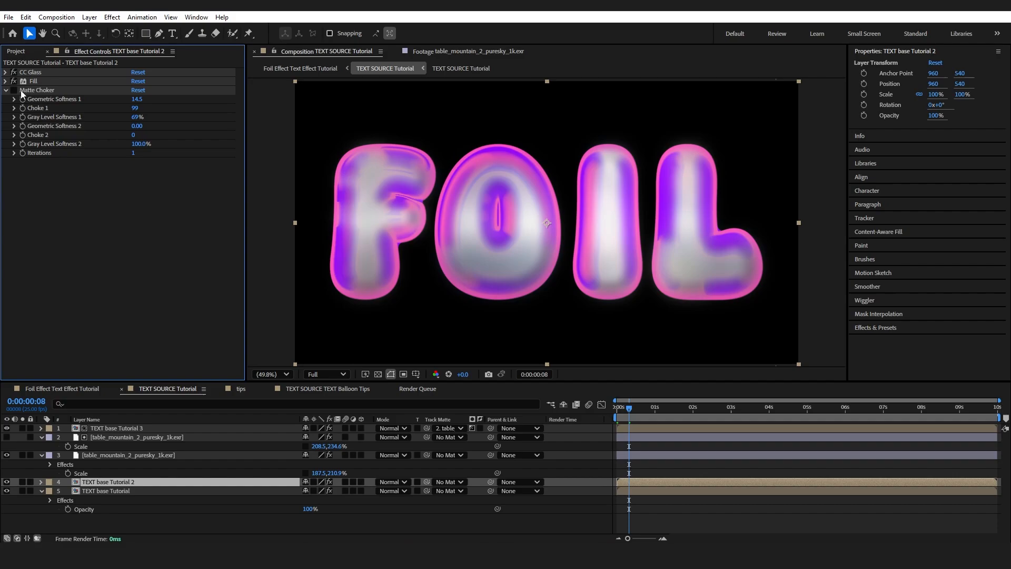
pyautogui.hotkey('ctrl', 'shift', 'z')
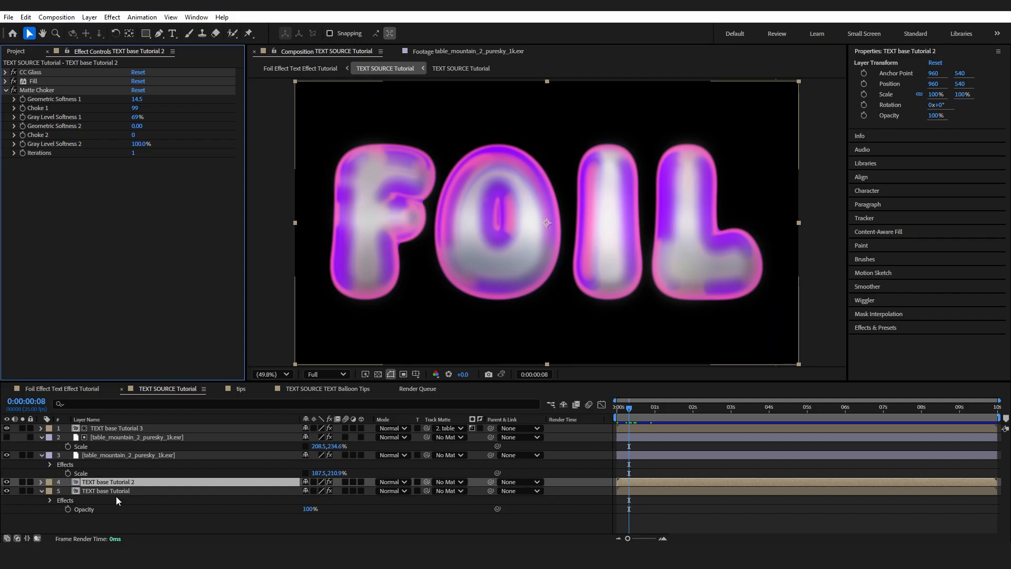
# Review the effect settings of TEXT base Tutorial 3 and both table_mountain_2_puresky_1k.exr layers, ending on the upper sky layer at the first frame
pyautogui.click(116, 428)
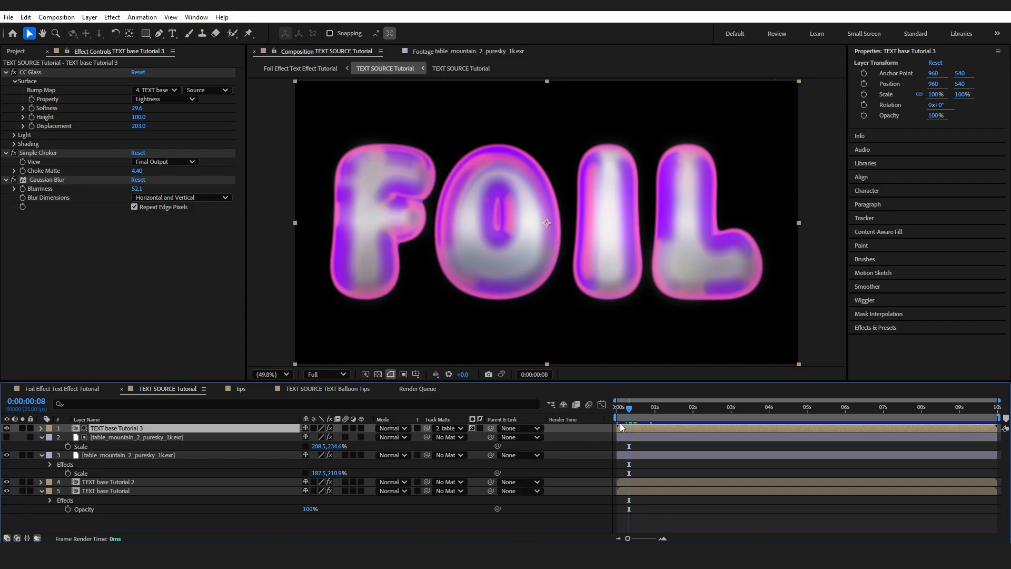
pyautogui.click(163, 438)
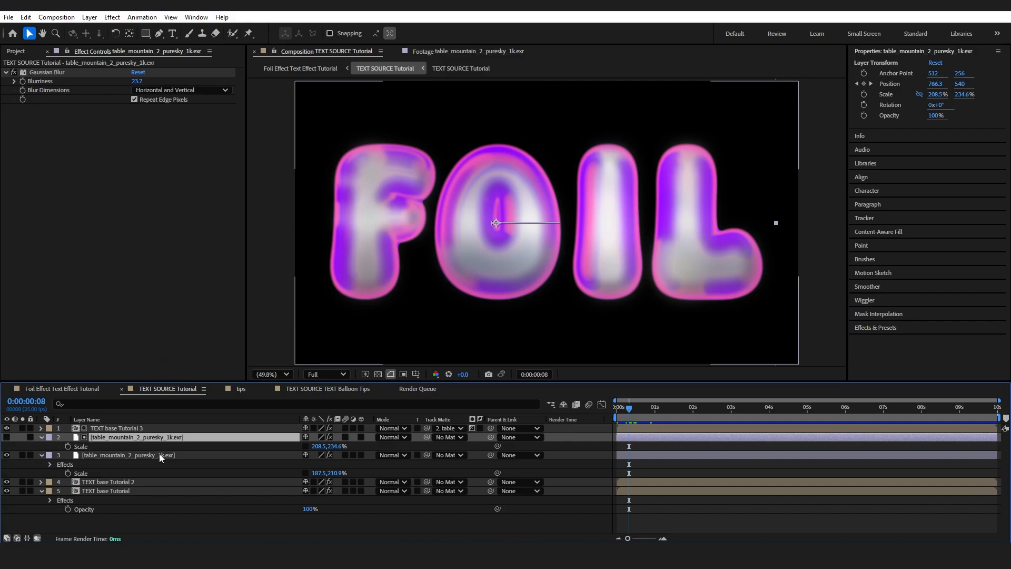
pyautogui.click(156, 456)
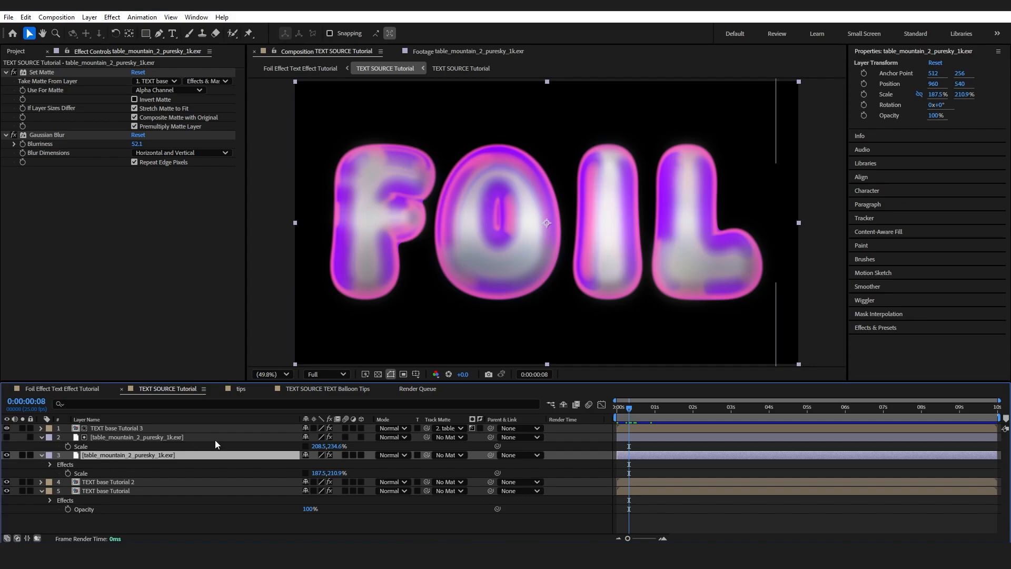
pyautogui.press('Home')
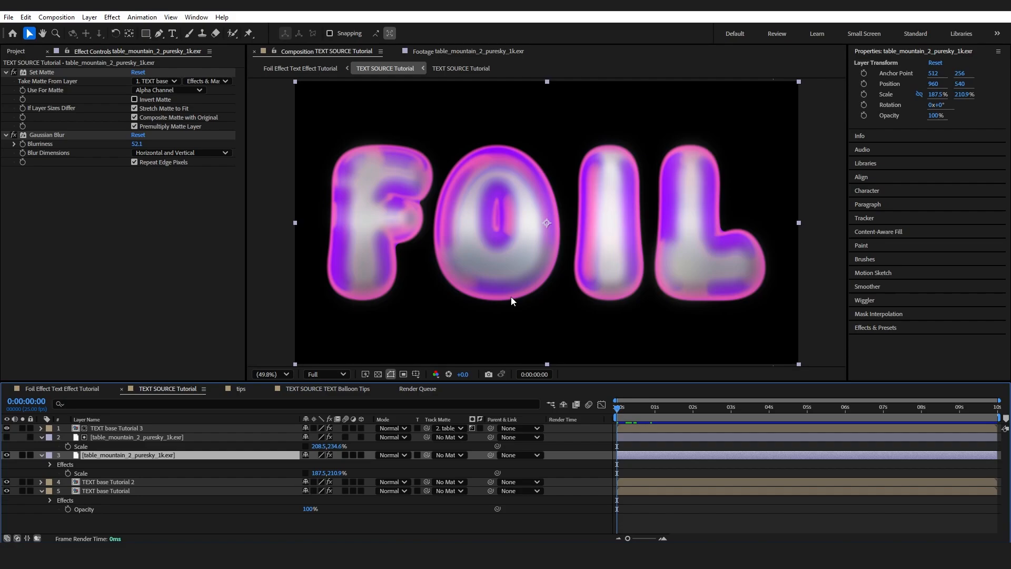
pyautogui.click(394, 437)
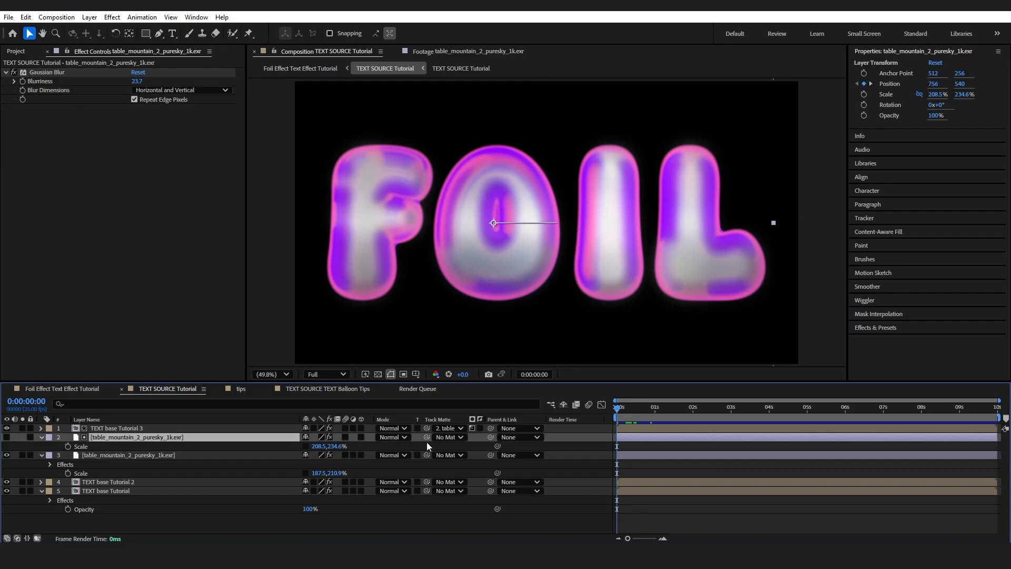